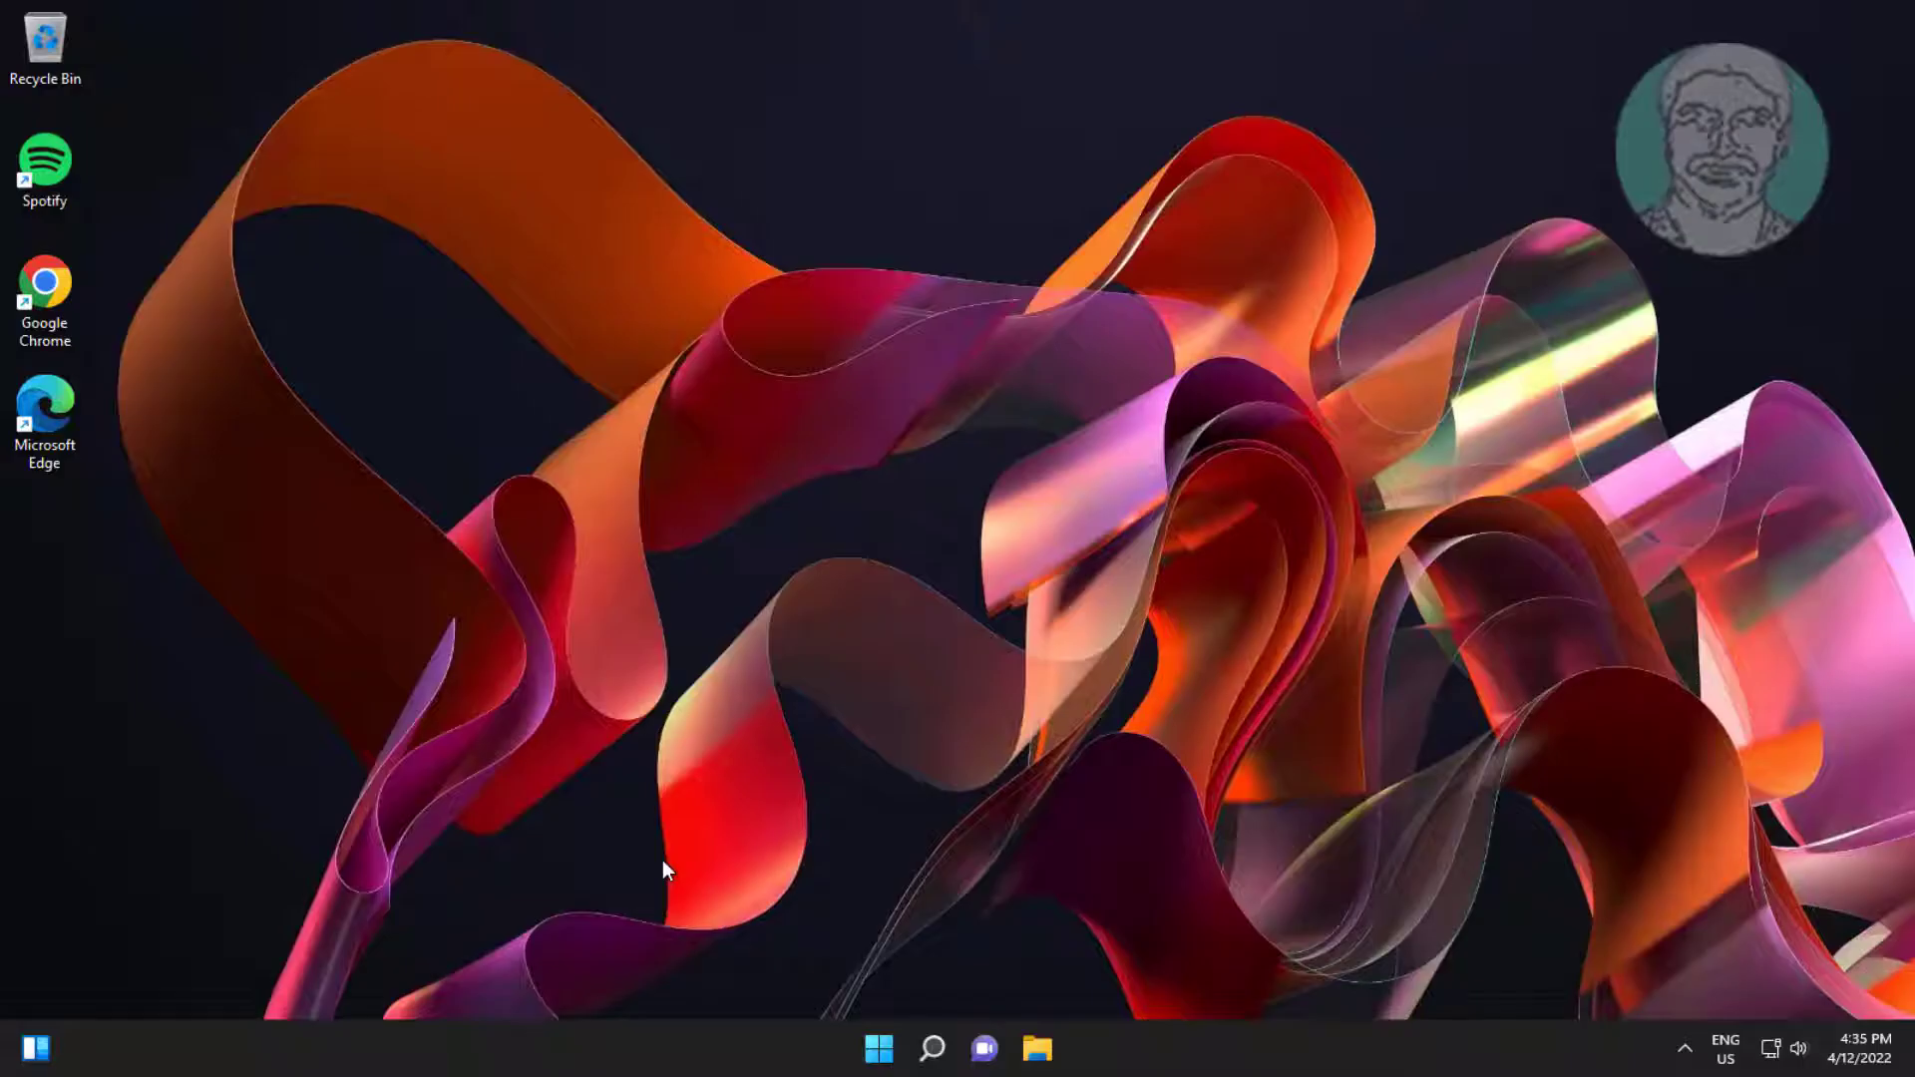
Step: Launch Command Prompt as administrator from Search and approve the UAC prompt
{"action": "left_click", "coordinate": [934, 1050]}
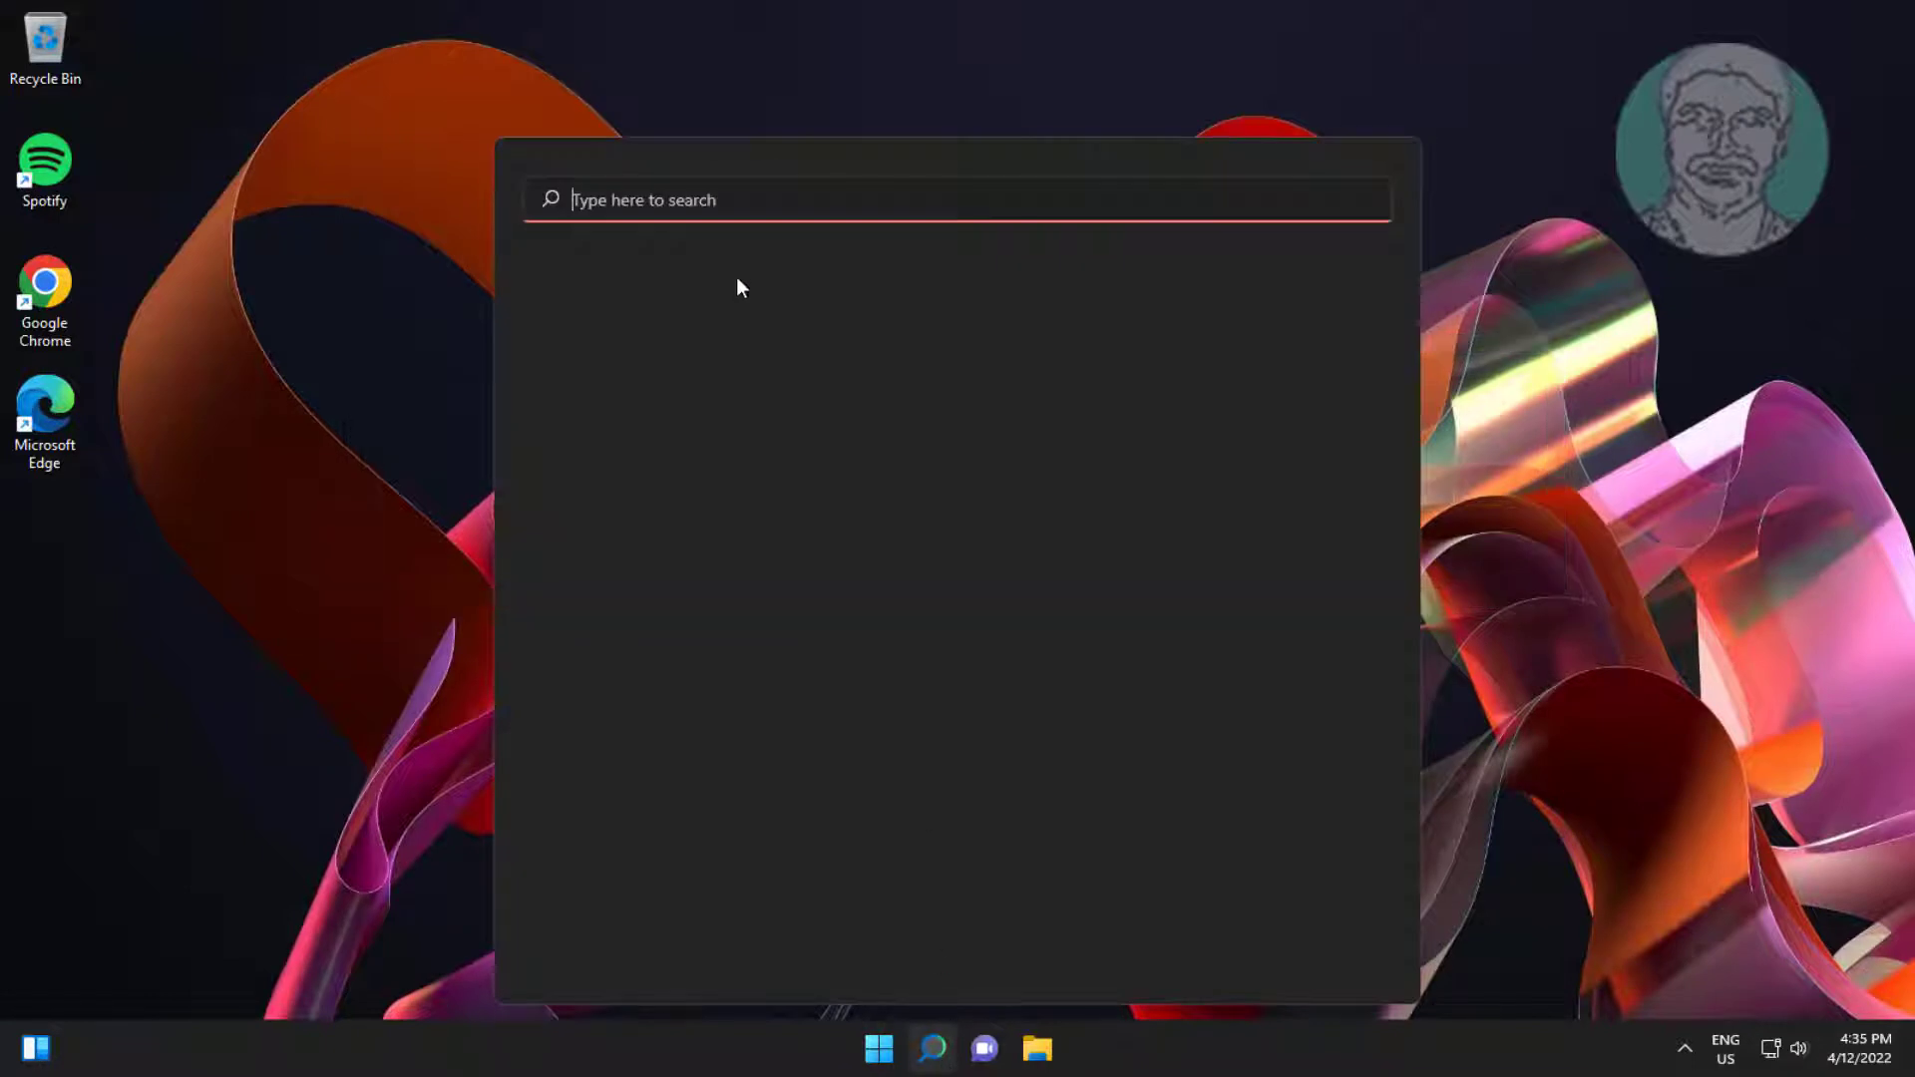
{"action": "type", "text": "c"}
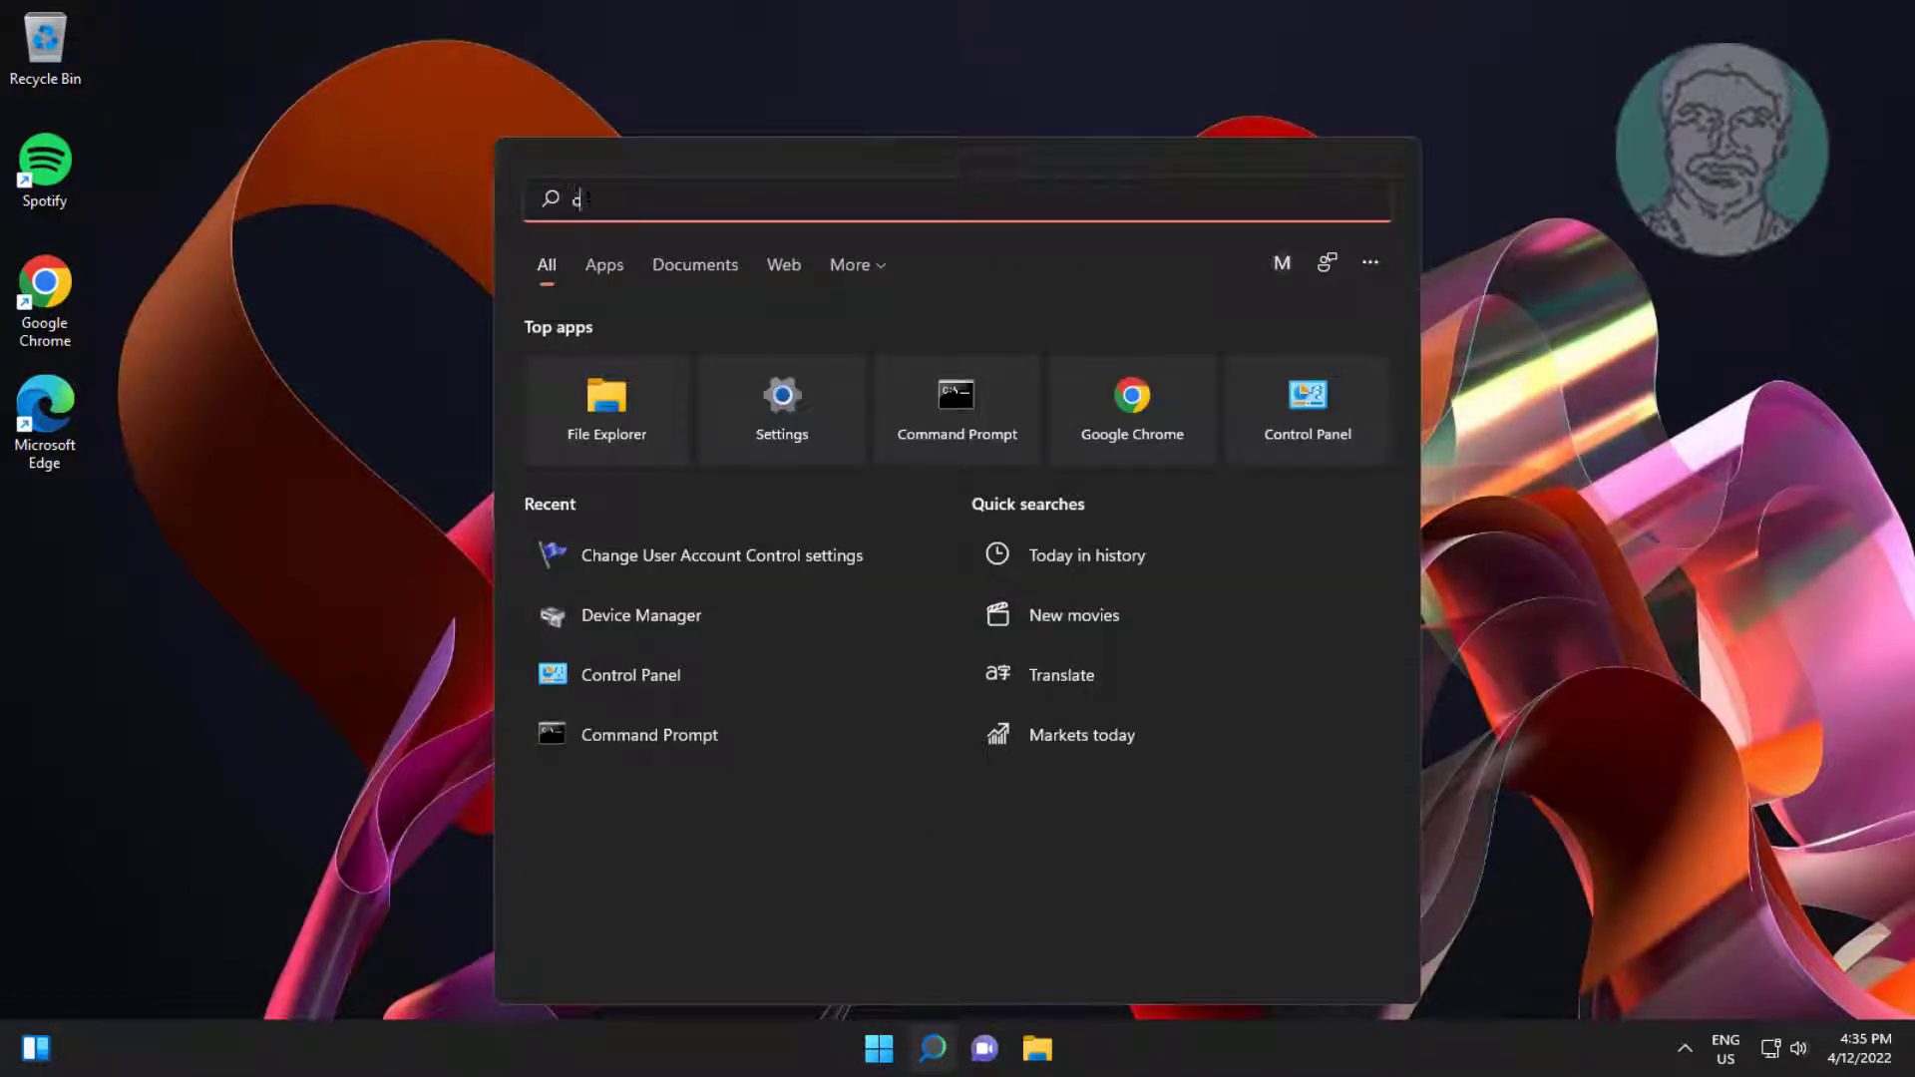
{"action": "type", "text": "ommand"}
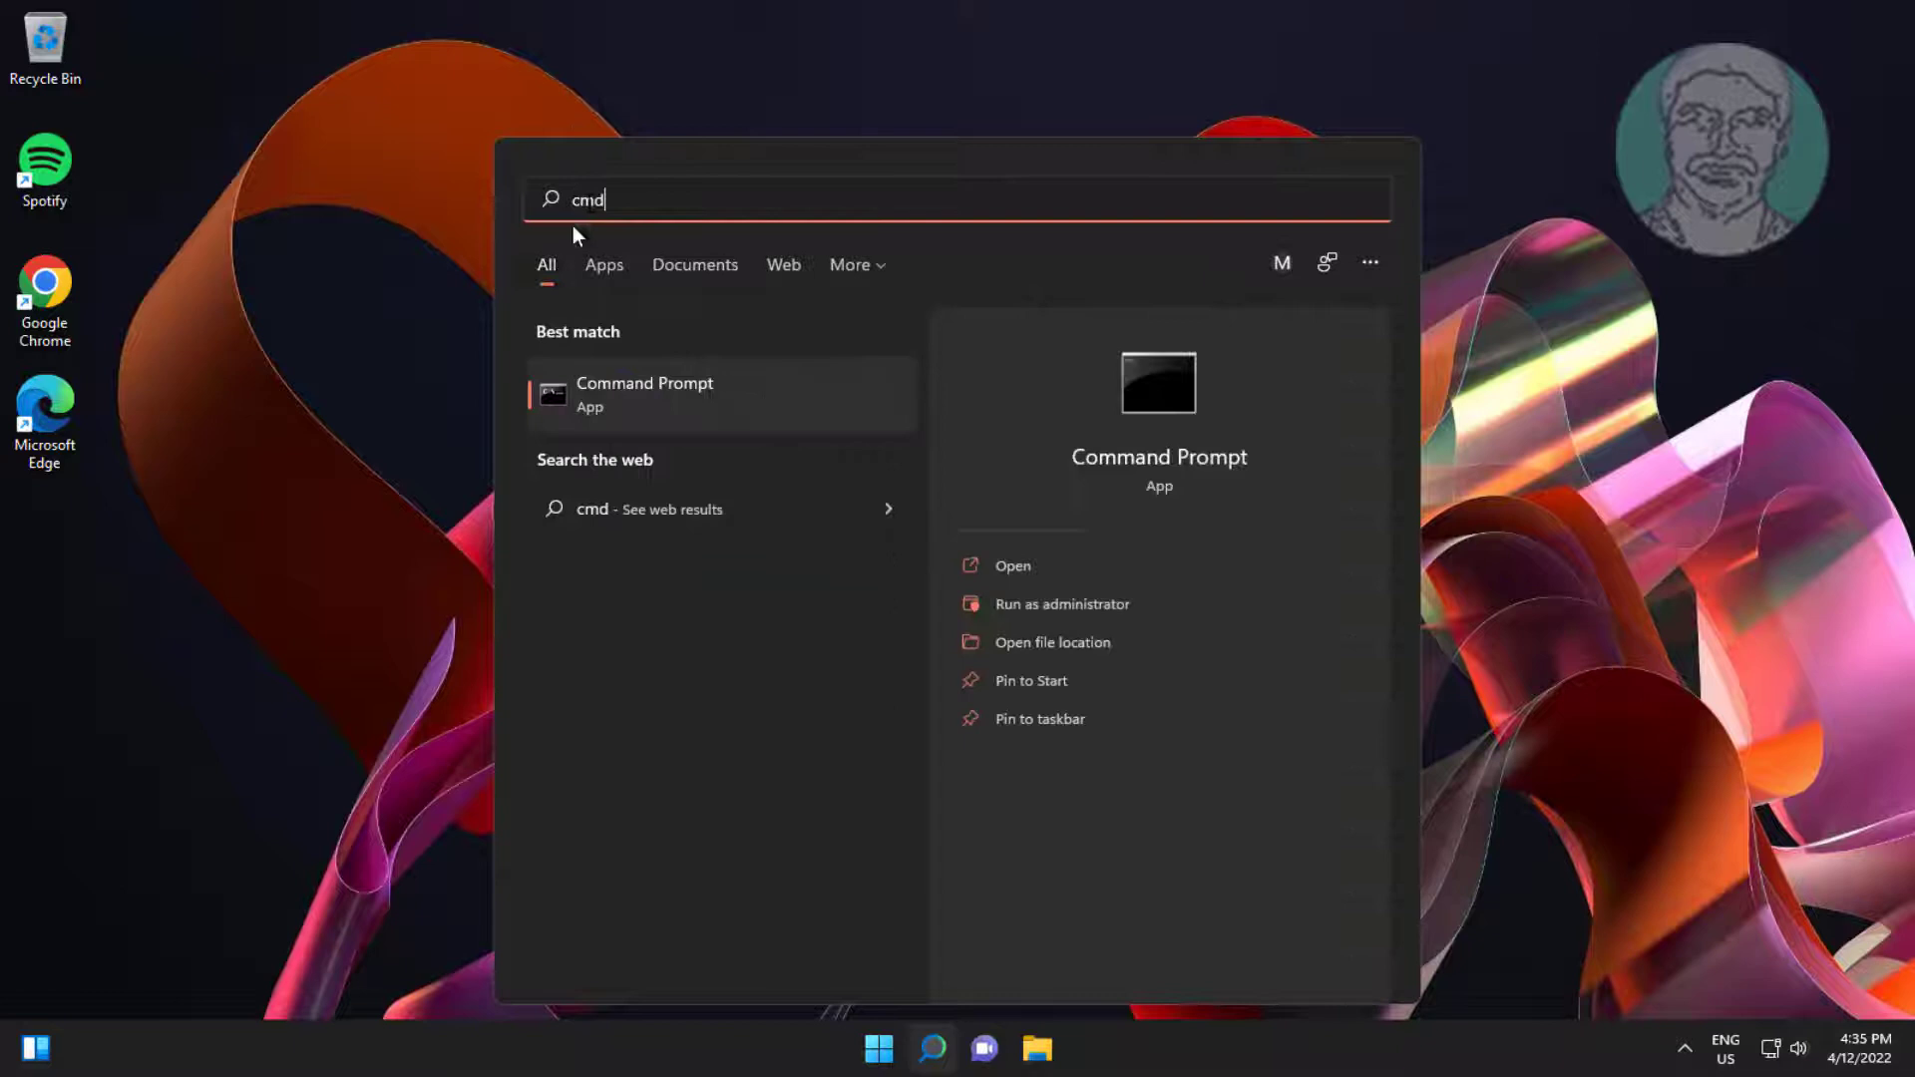
{"action": "right_click", "coordinate": [587, 388]}
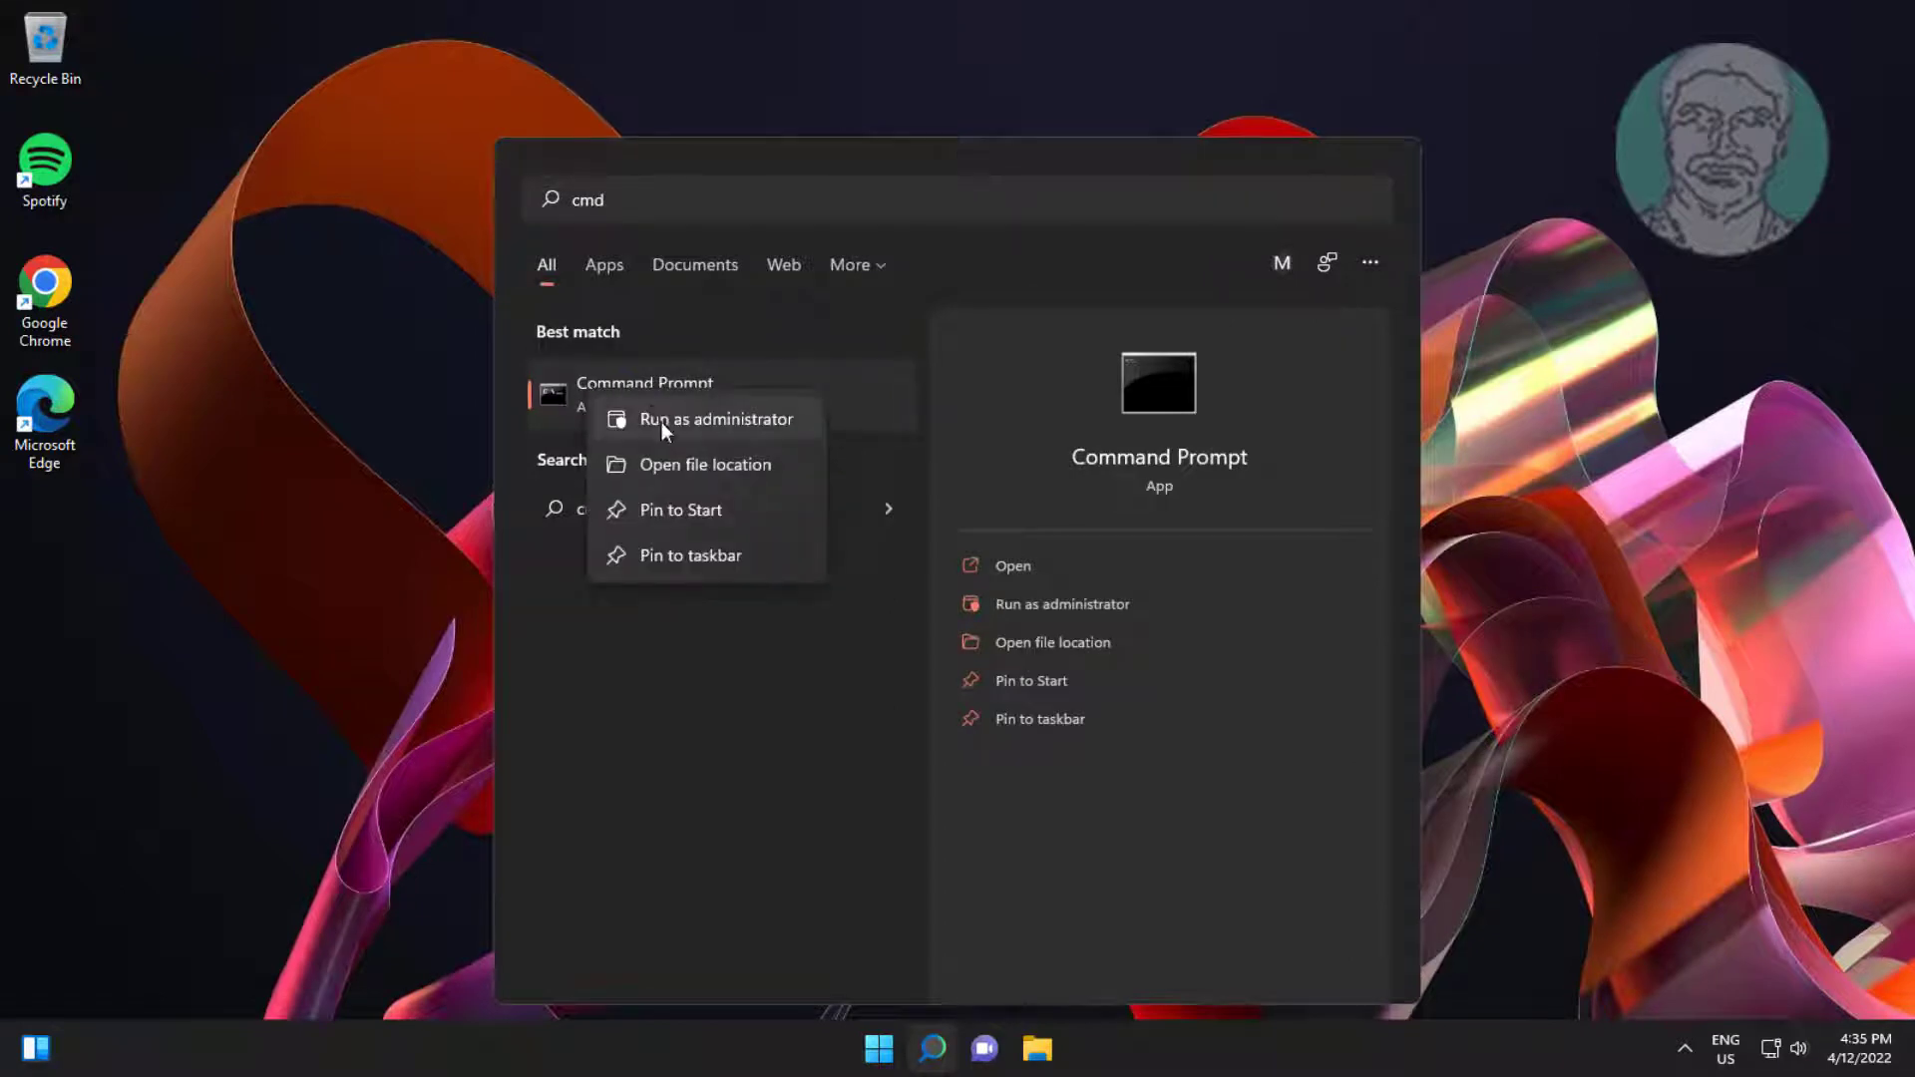
{"action": "left_click", "coordinate": [662, 422]}
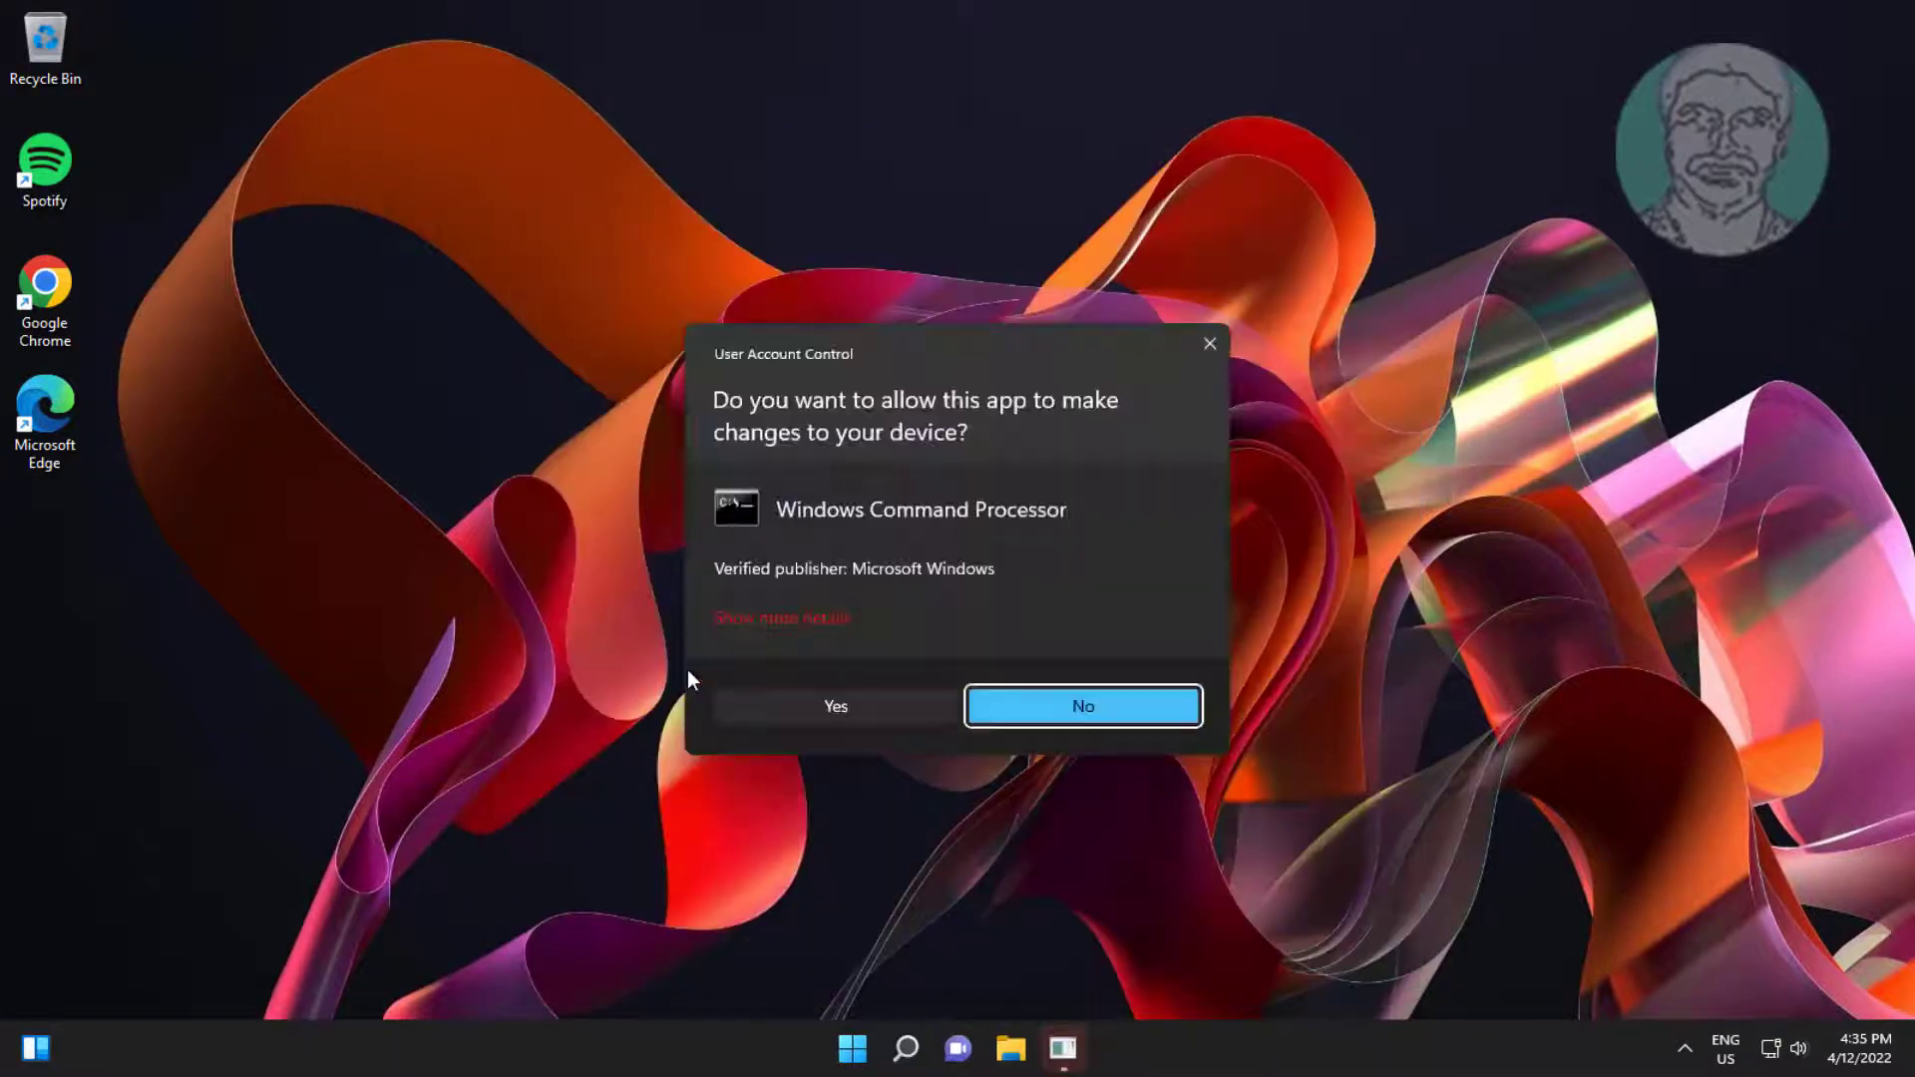
{"action": "left_click", "coordinate": [886, 719]}
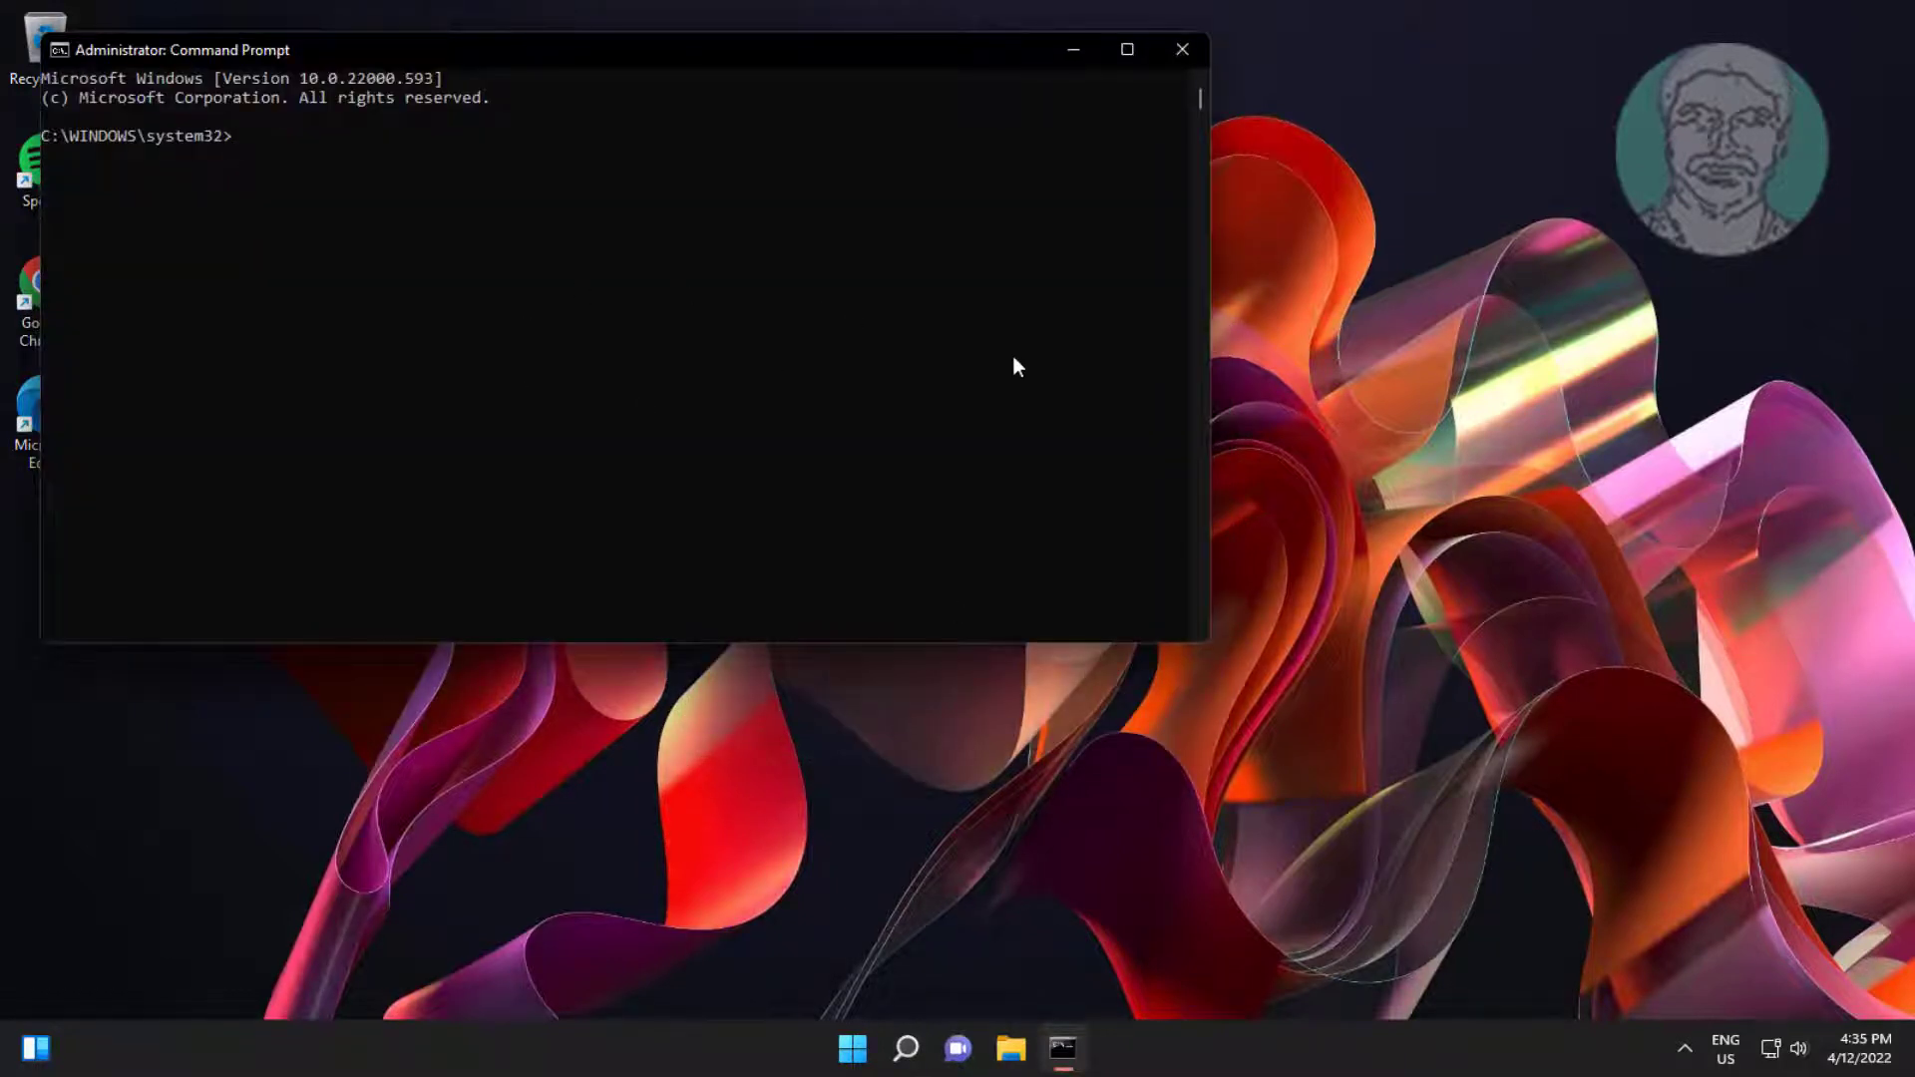
{"action": "type", "text": "disk"}
{"action": "type", "text": "part"}
Step: Start diskpart, list the disks and select the 14 GB Disk 1
{"action": "key", "text": "Return"}
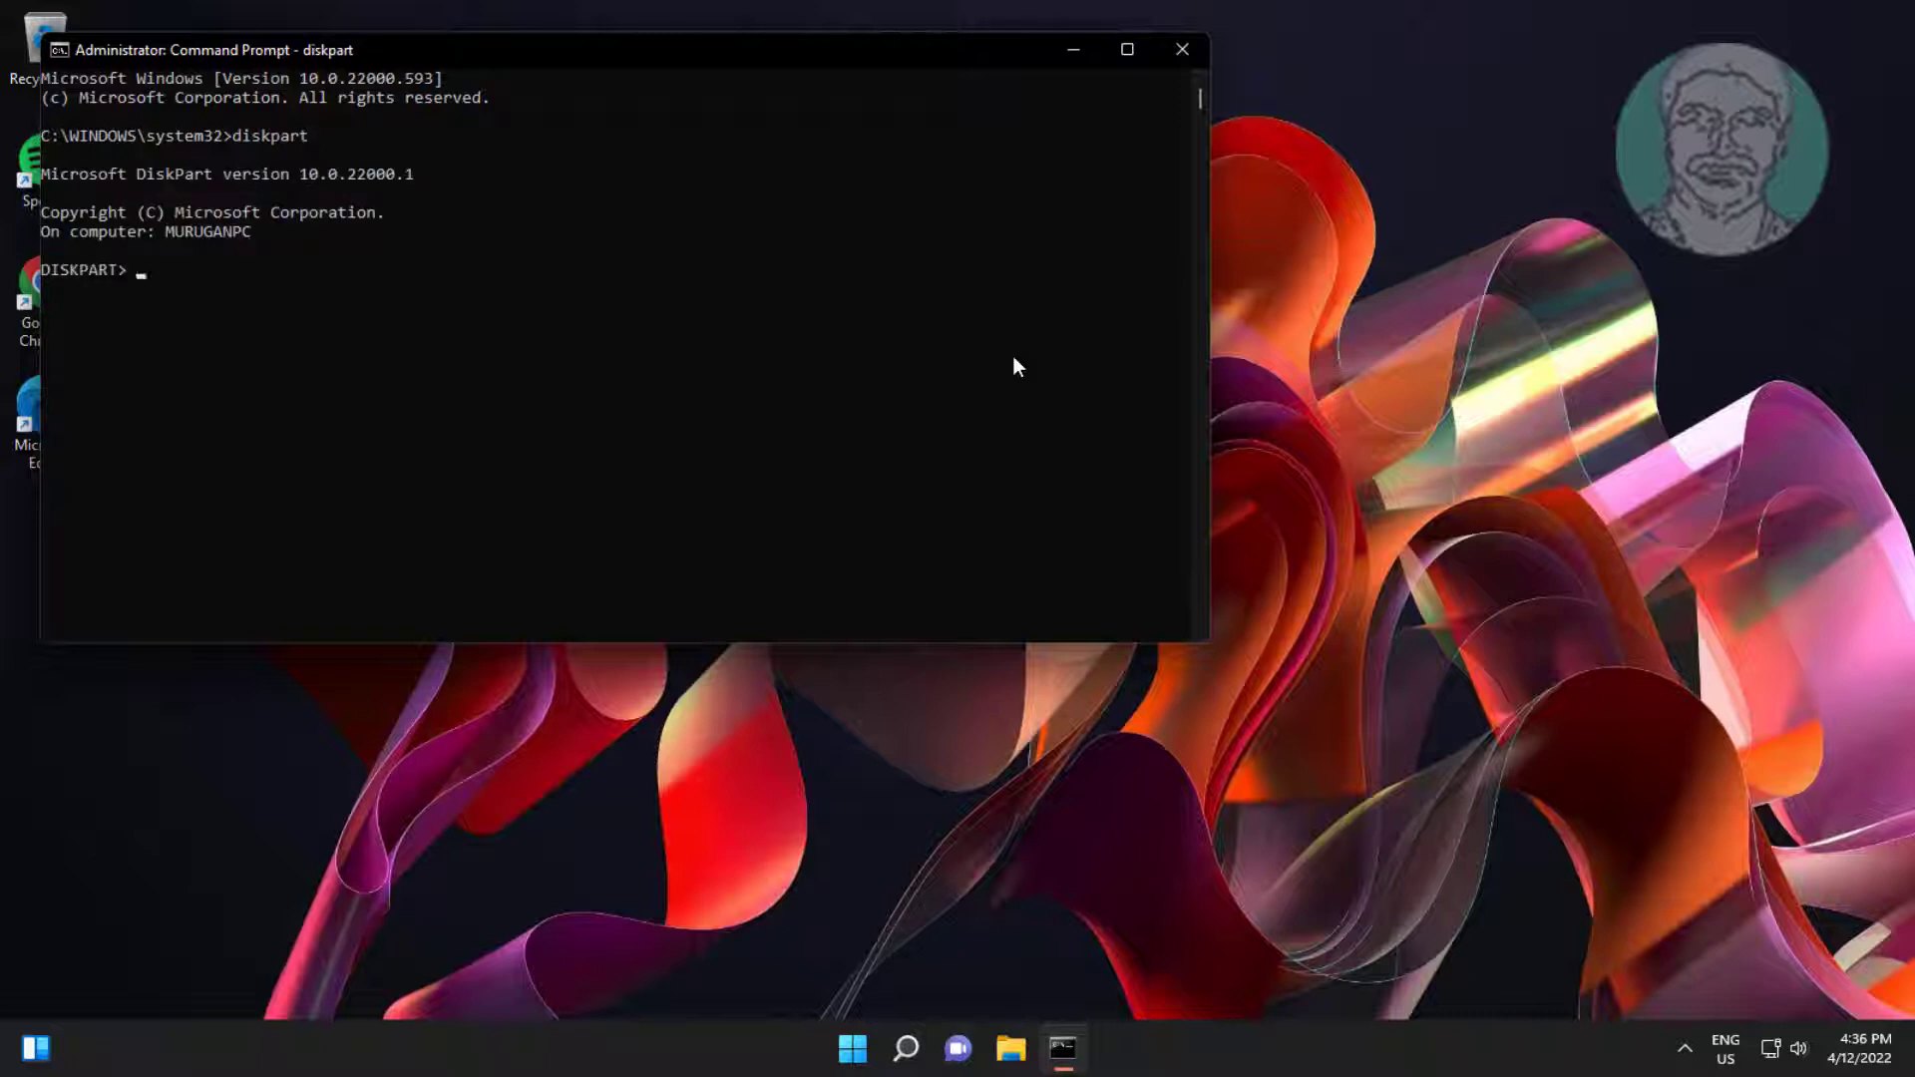
{"action": "type", "text": "list "}
{"action": "type", "text": "disk"}
{"action": "key", "text": "Return"}
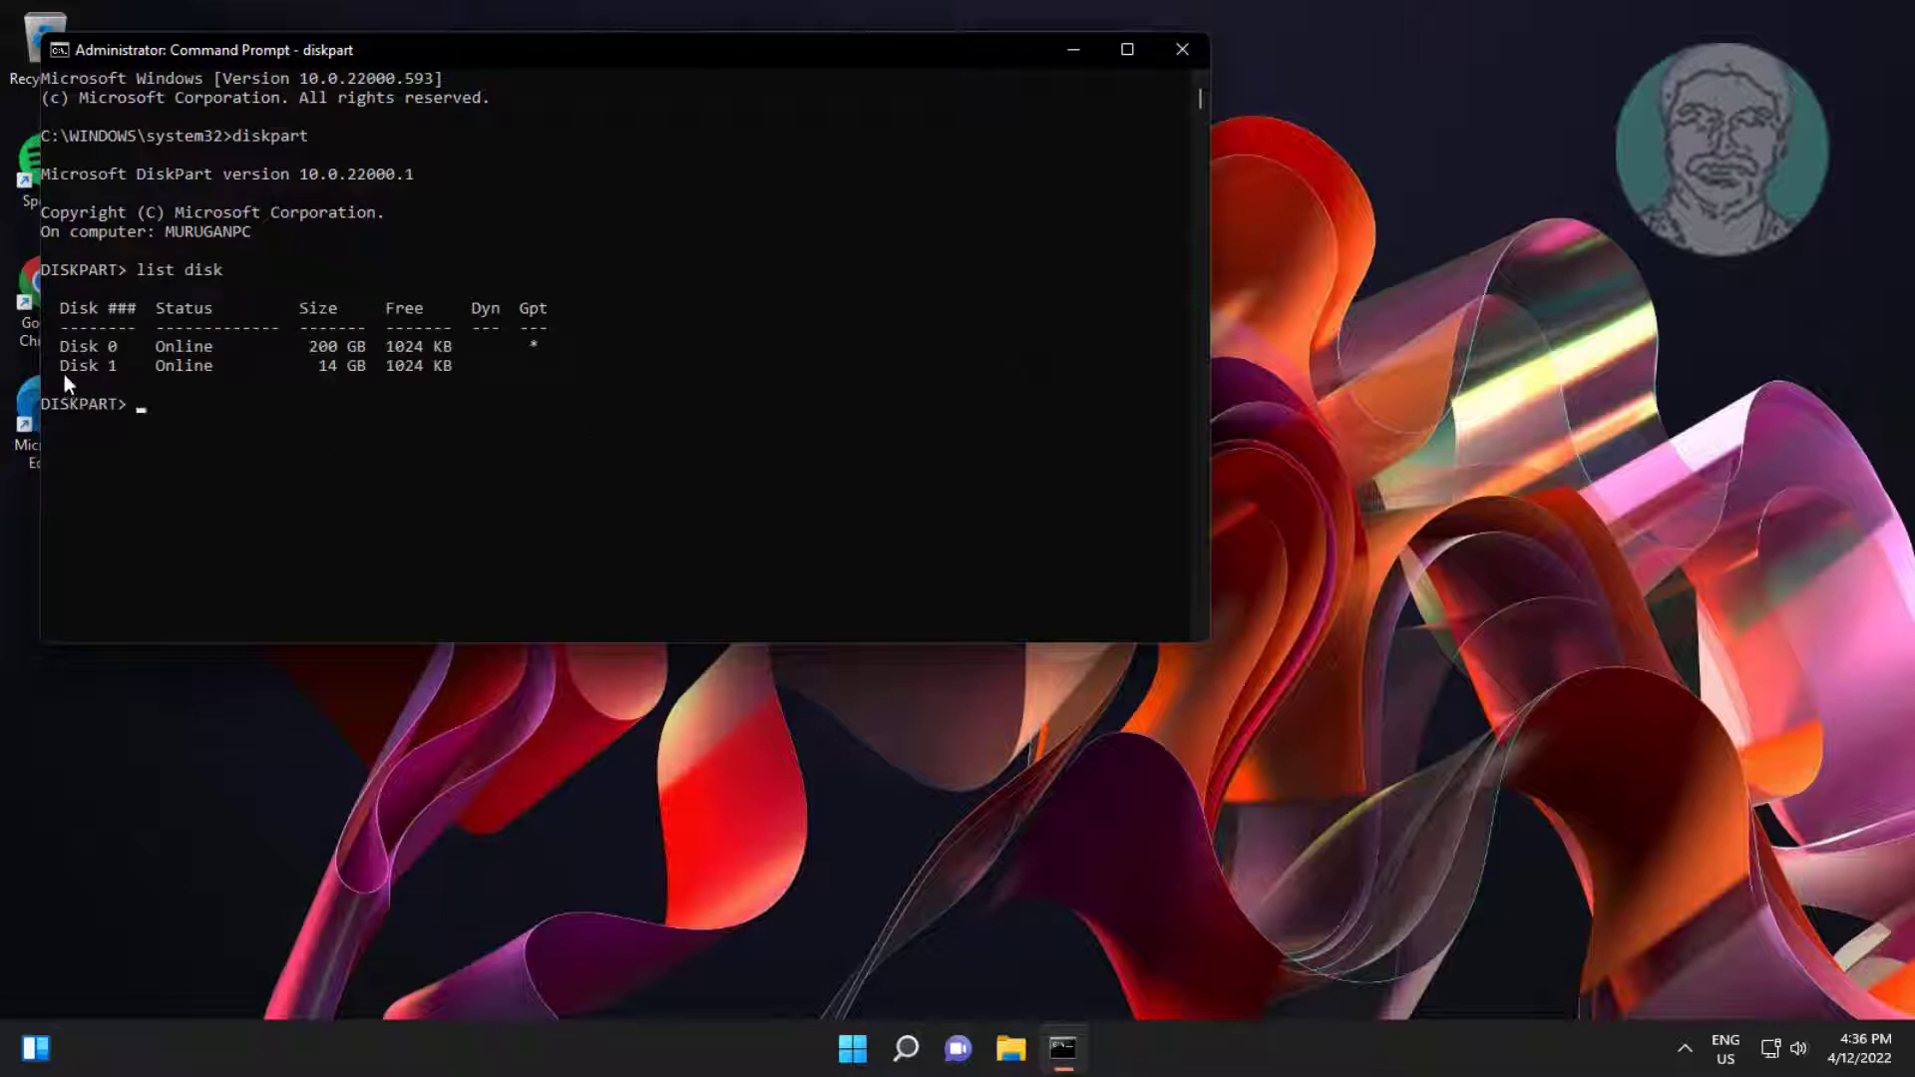
{"action": "left_click_drag", "start_coordinate": [65, 374], "coordinate": [448, 370]}
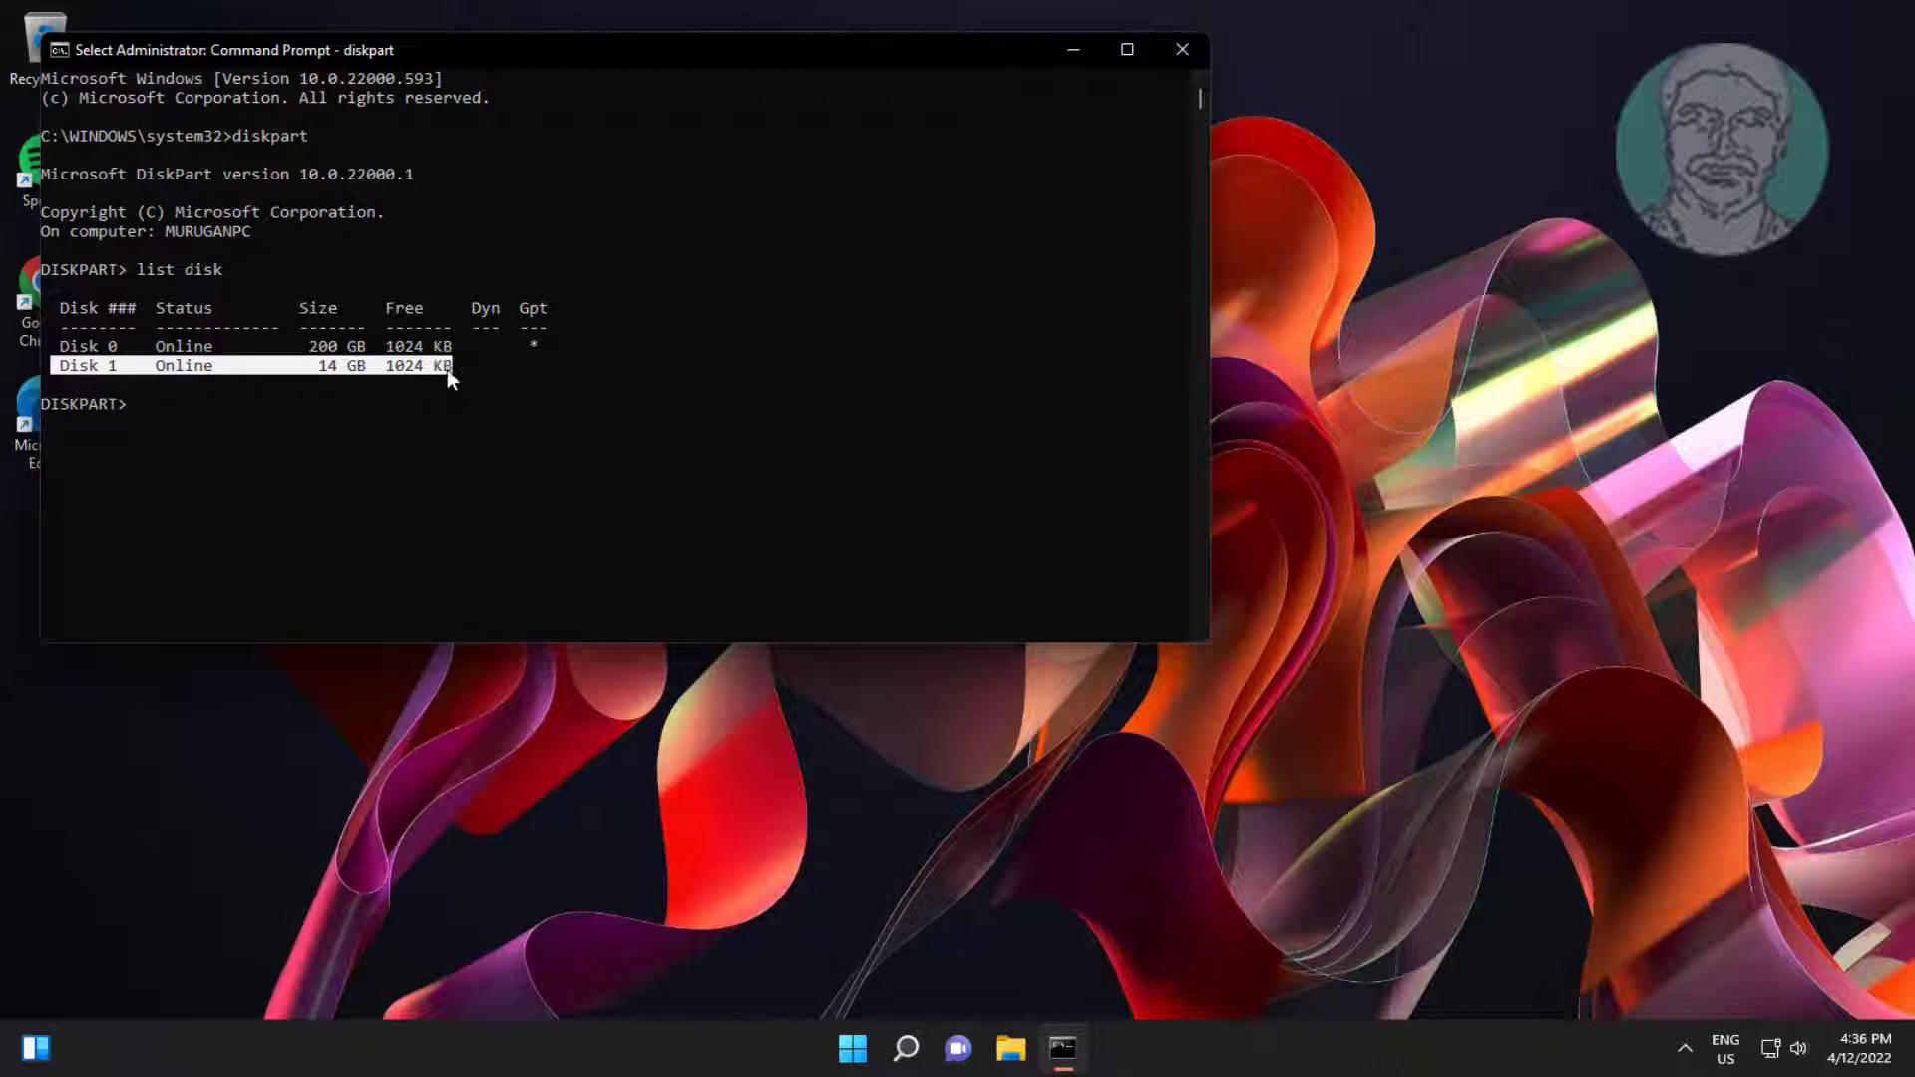
{"action": "left_click", "coordinate": [830, 449]}
{"action": "type", "text": "se"}
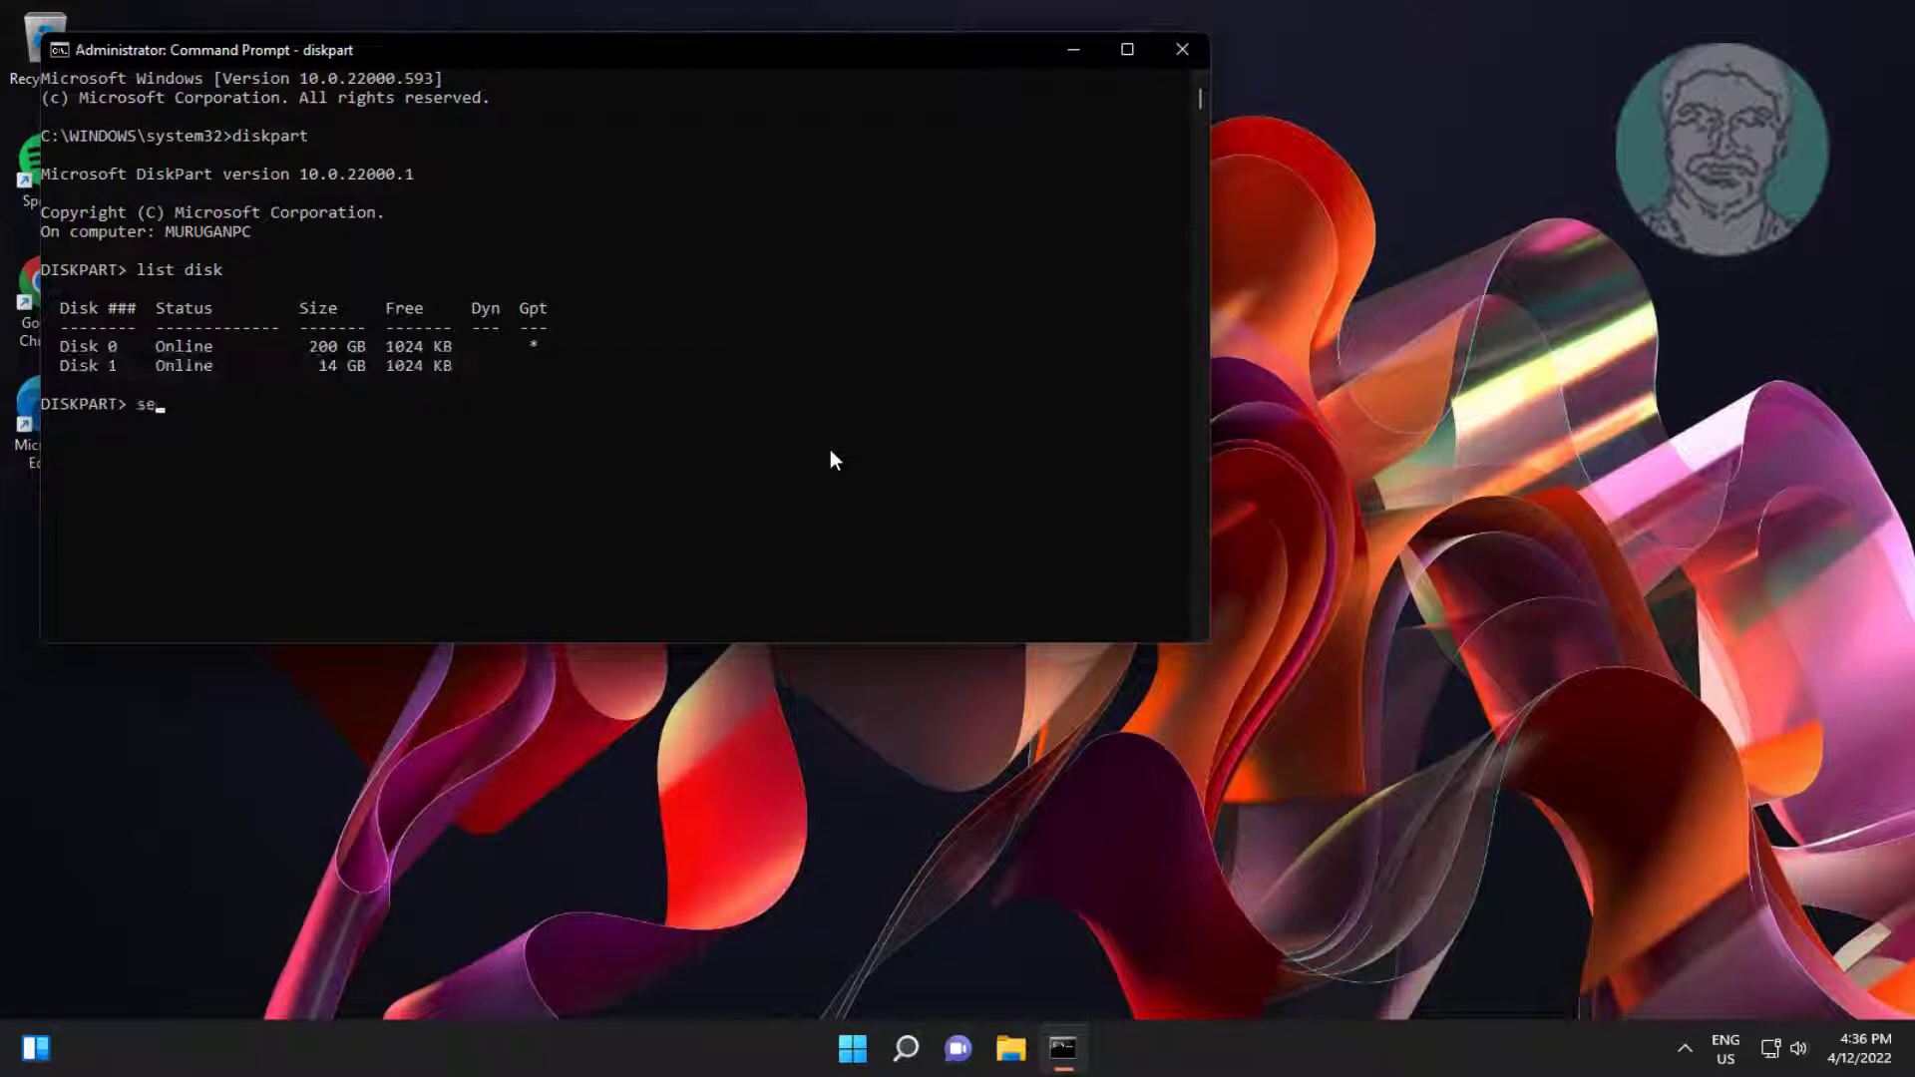
{"action": "type", "text": "lect d"}
{"action": "type", "text": "isk"}
{"action": "type", "text": " 1"}
{"action": "key", "text": "Return"}
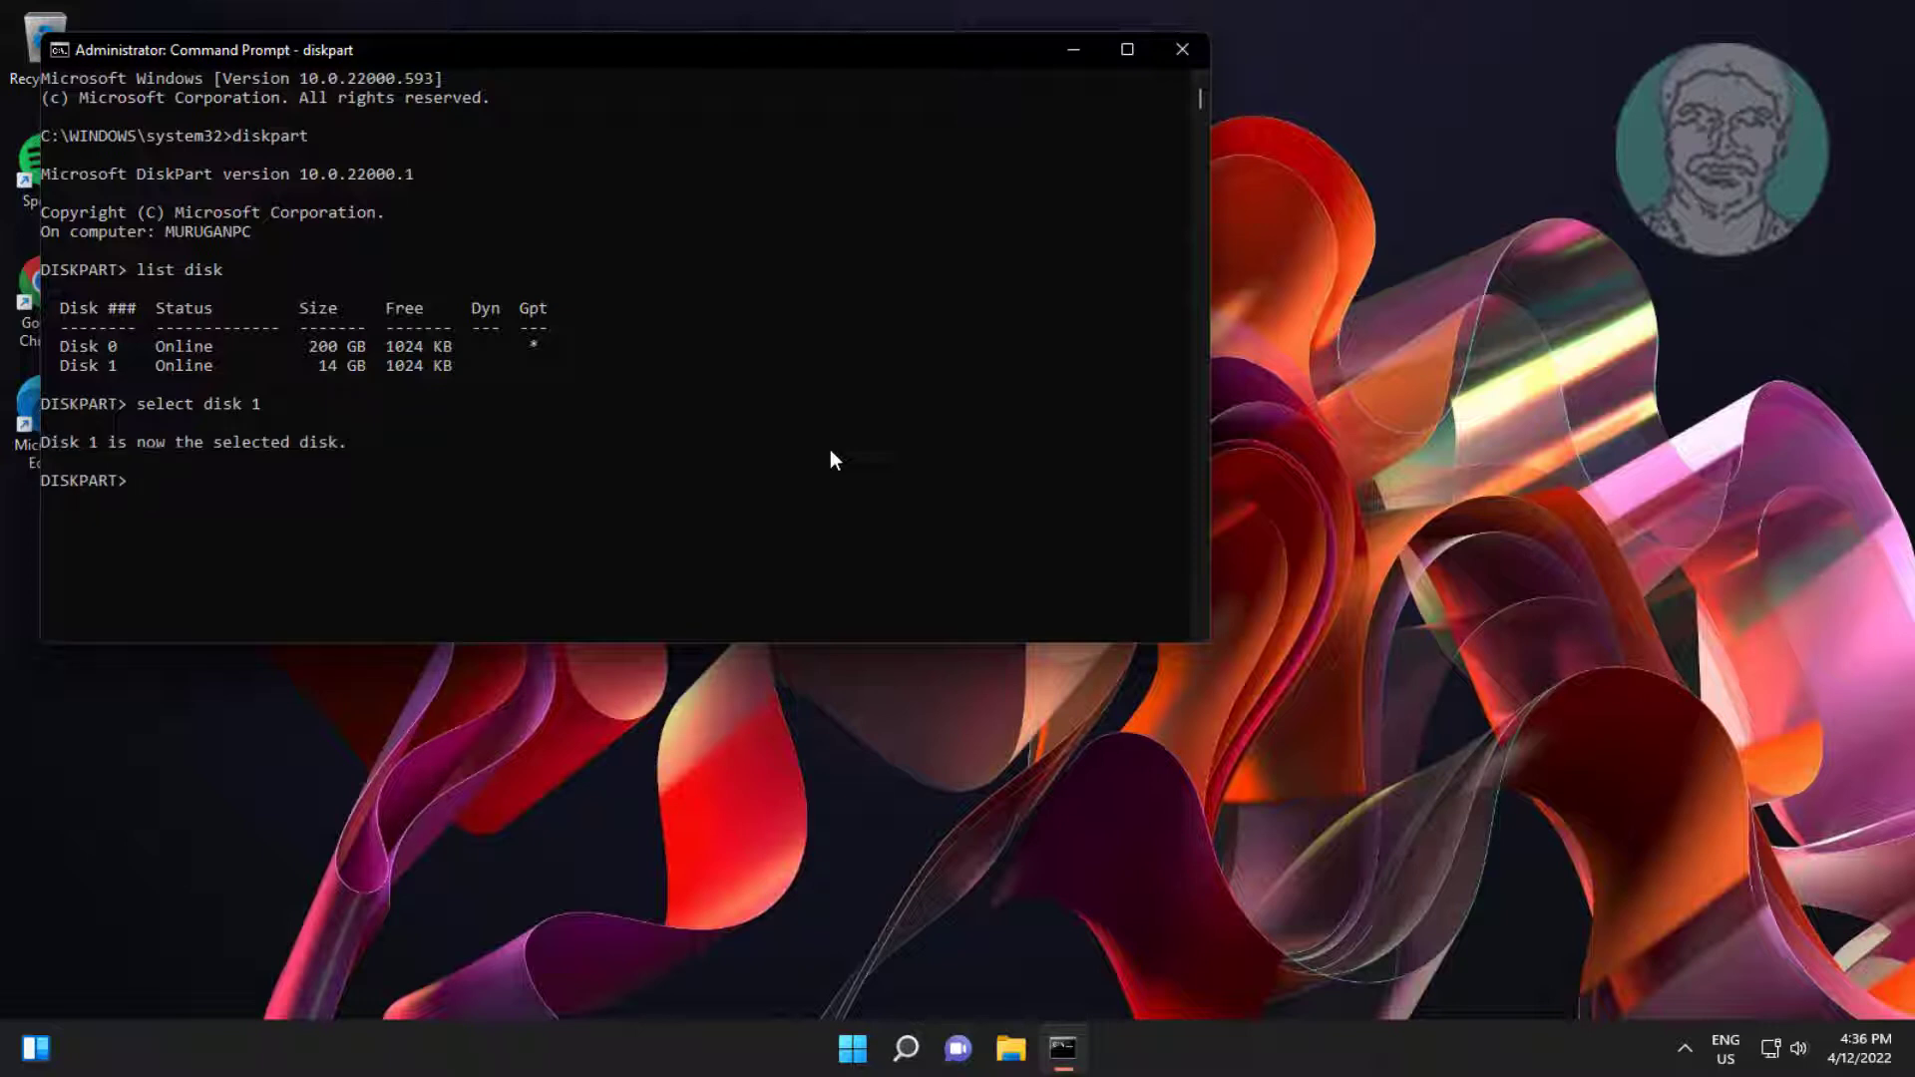
{"action": "type", "text": "att"}
{"action": "type", "text": "ribute "}
{"action": "type", "text": "disk"}
{"action": "type", "text": " clea"}
{"action": "type", "text": "r "}
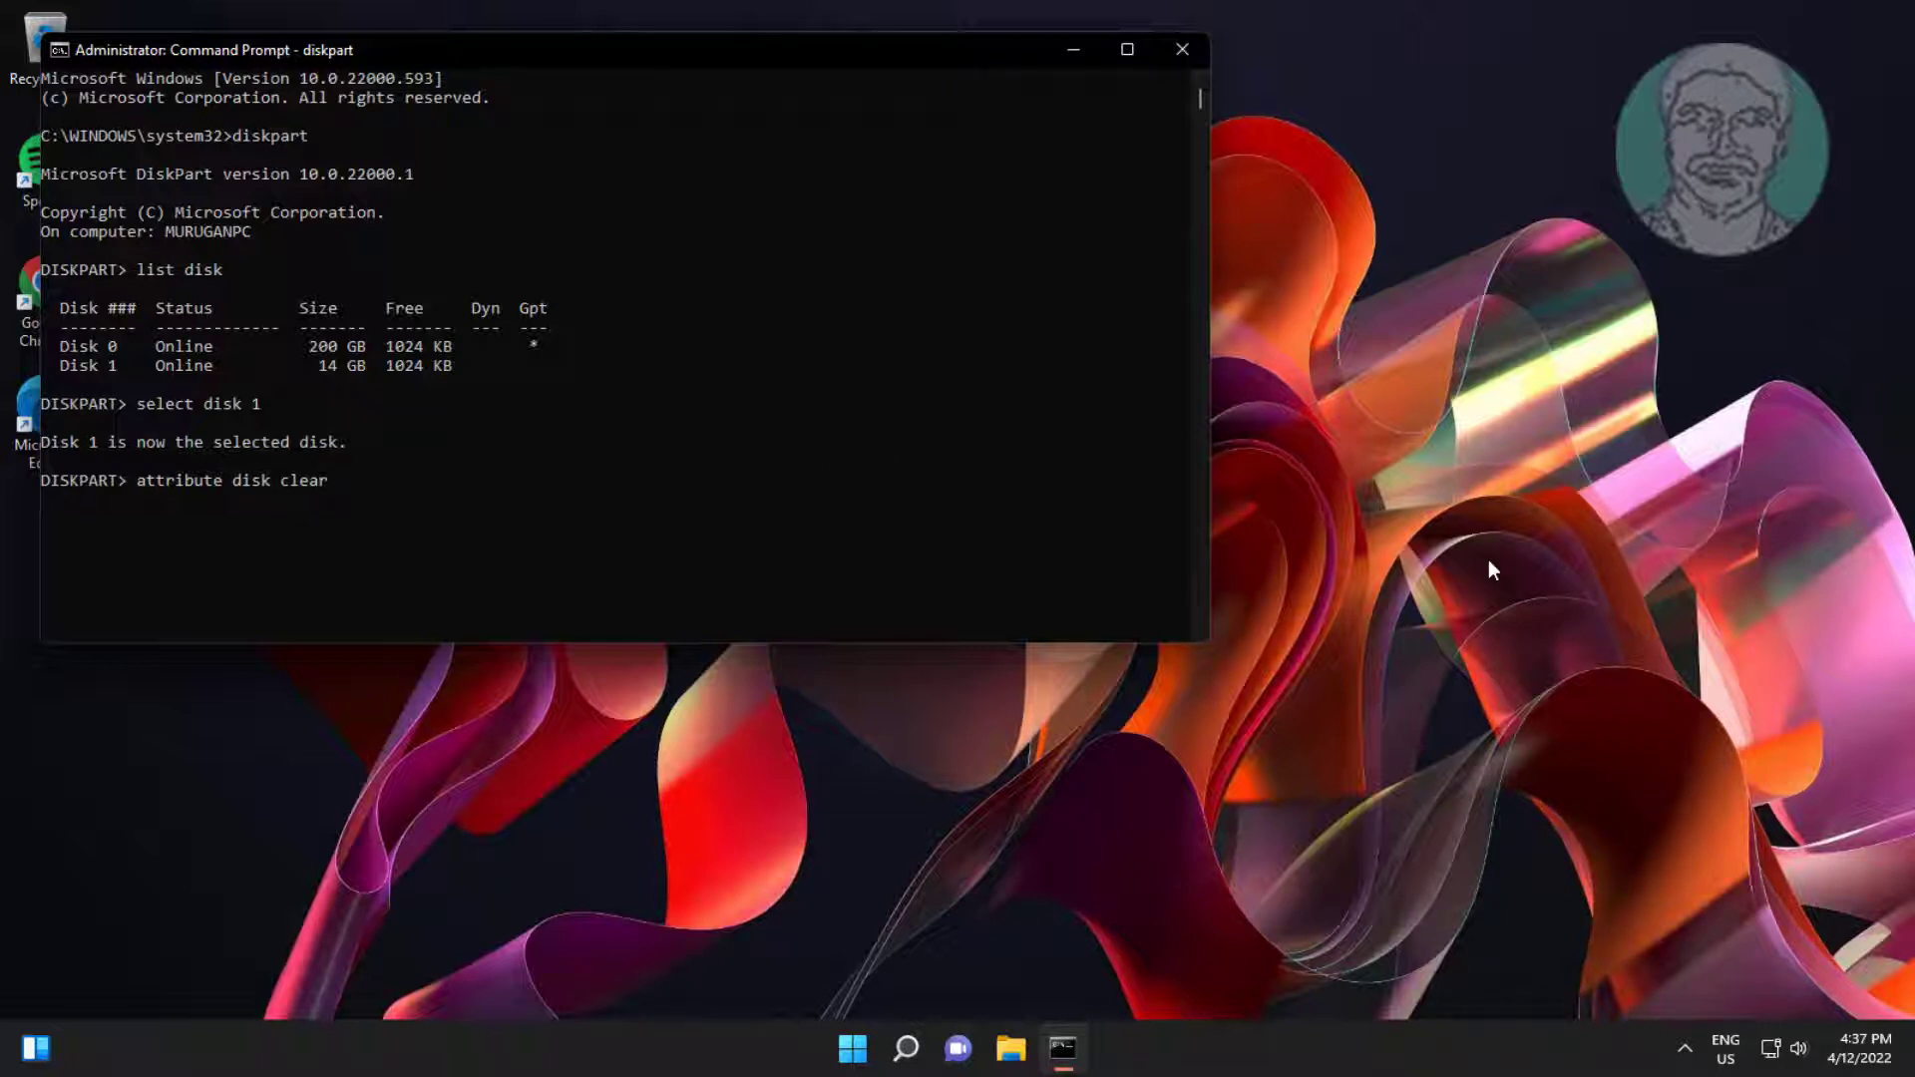
{"action": "type", "text": "rea"}
{"action": "type", "text": "d"}
{"action": "type", "text": "o"}
{"action": "type", "text": "nly"}
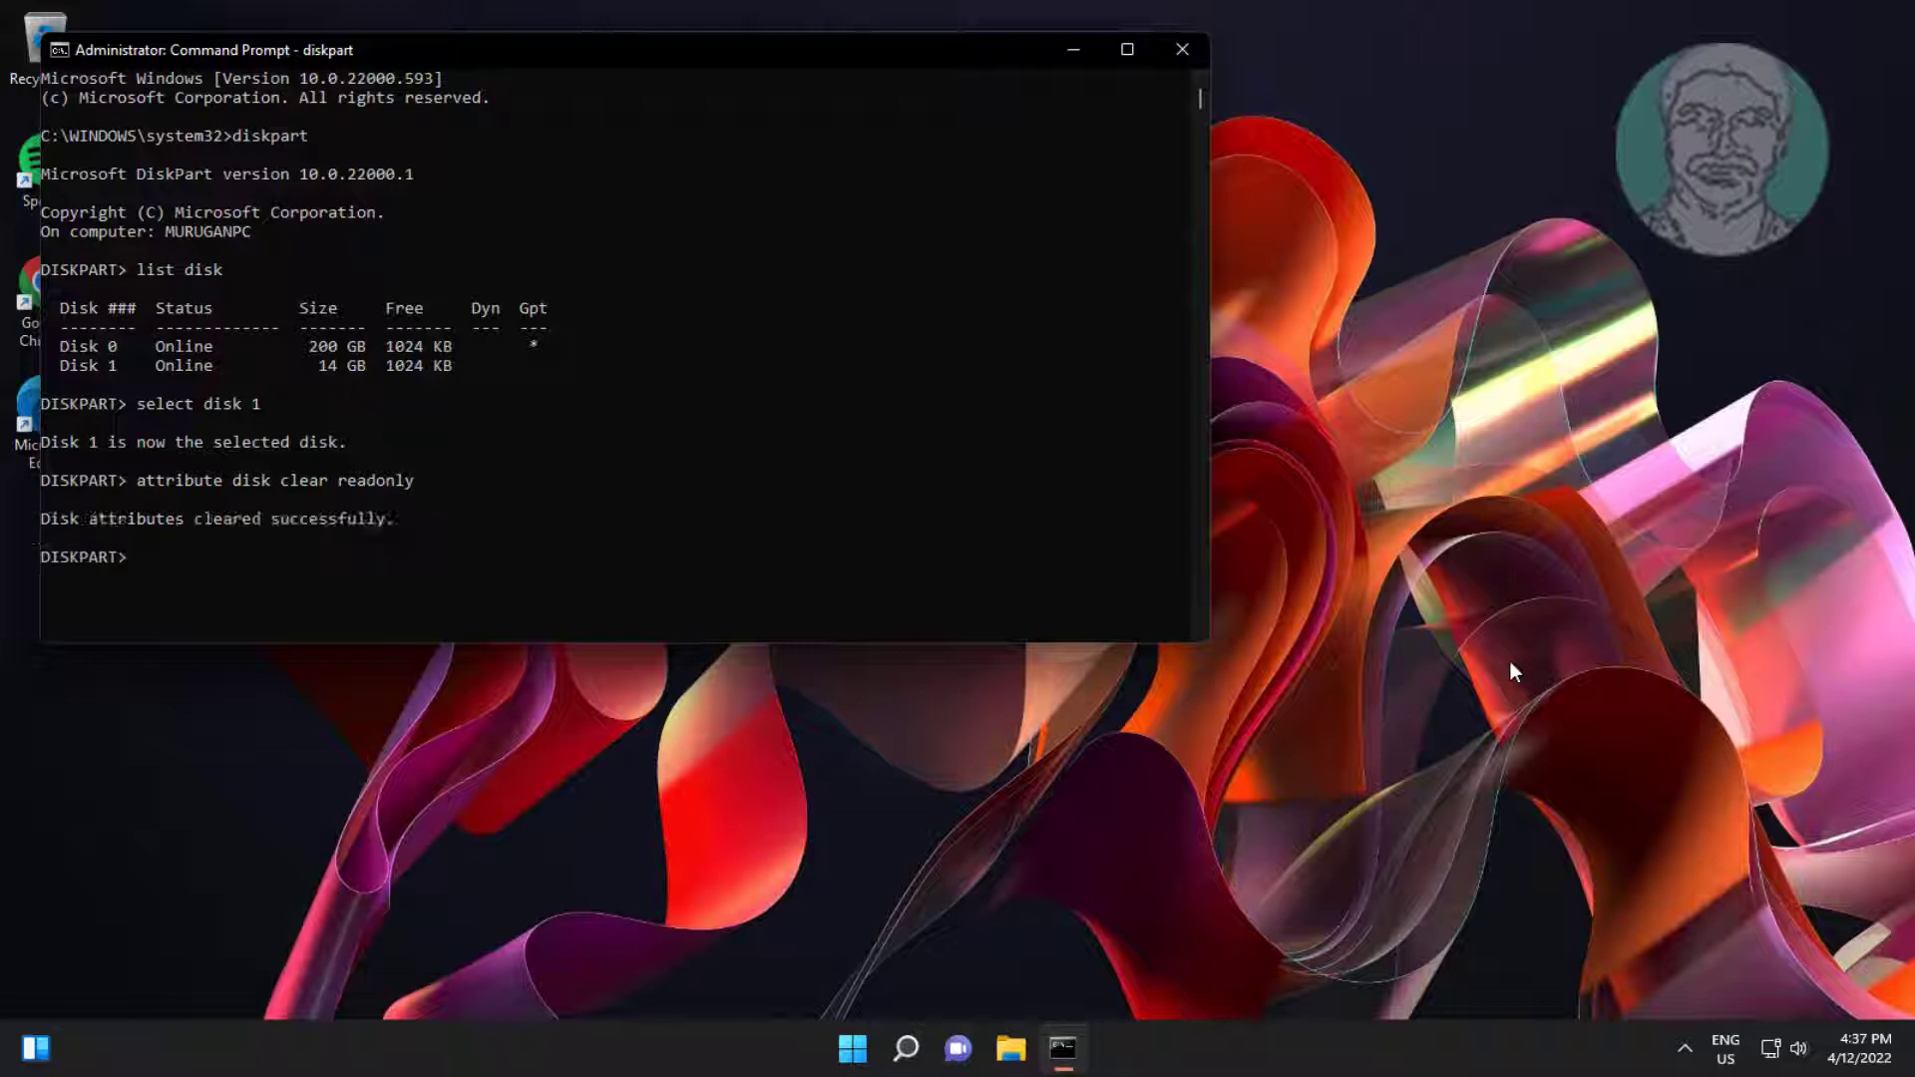
Step: Clear the read-only attribute on Disk 1 and review the success message
{"action": "left_click_drag", "start_coordinate": [52, 519], "coordinate": [376, 515]}
{"action": "left_click", "coordinate": [490, 520]}
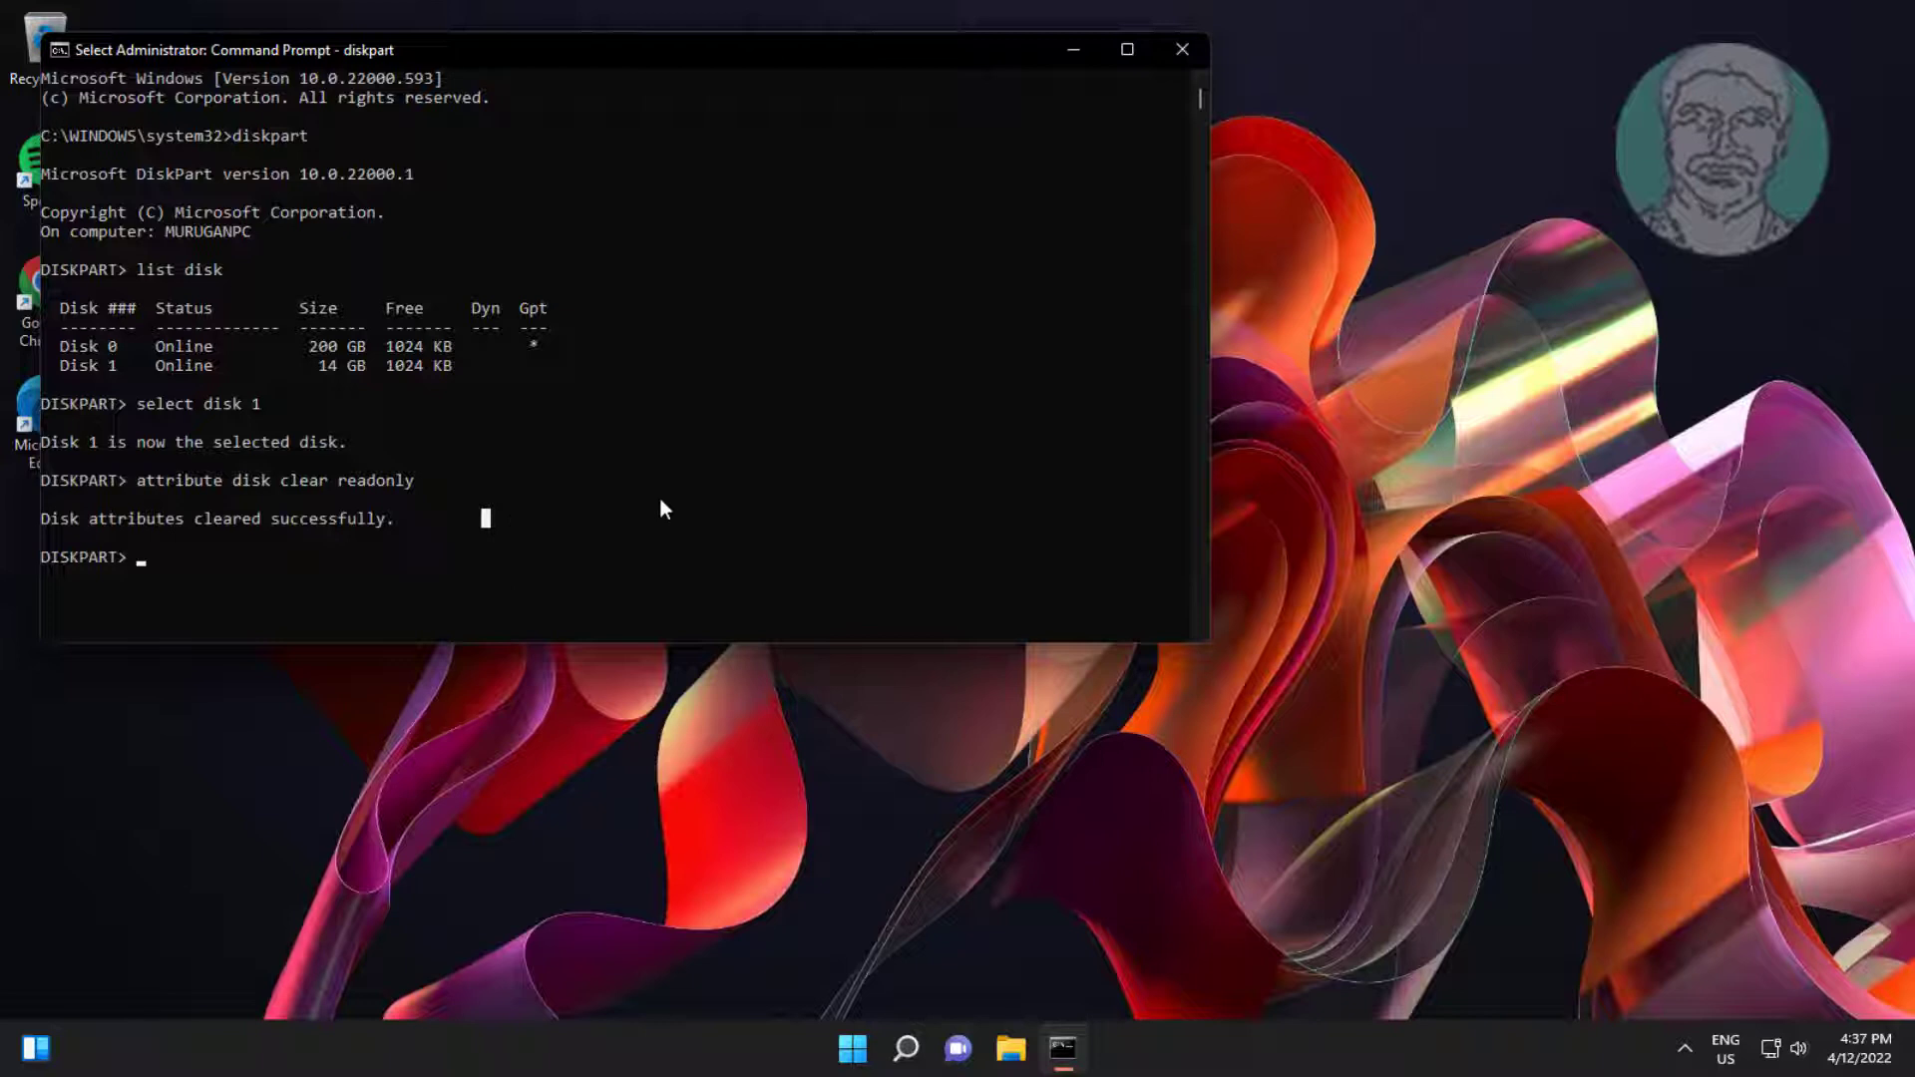
{"action": "type", "text": "list disk"}
Step: Re-list the disks, reselect Disk 1 and run clean on it successfully
{"action": "key", "text": "Return"}
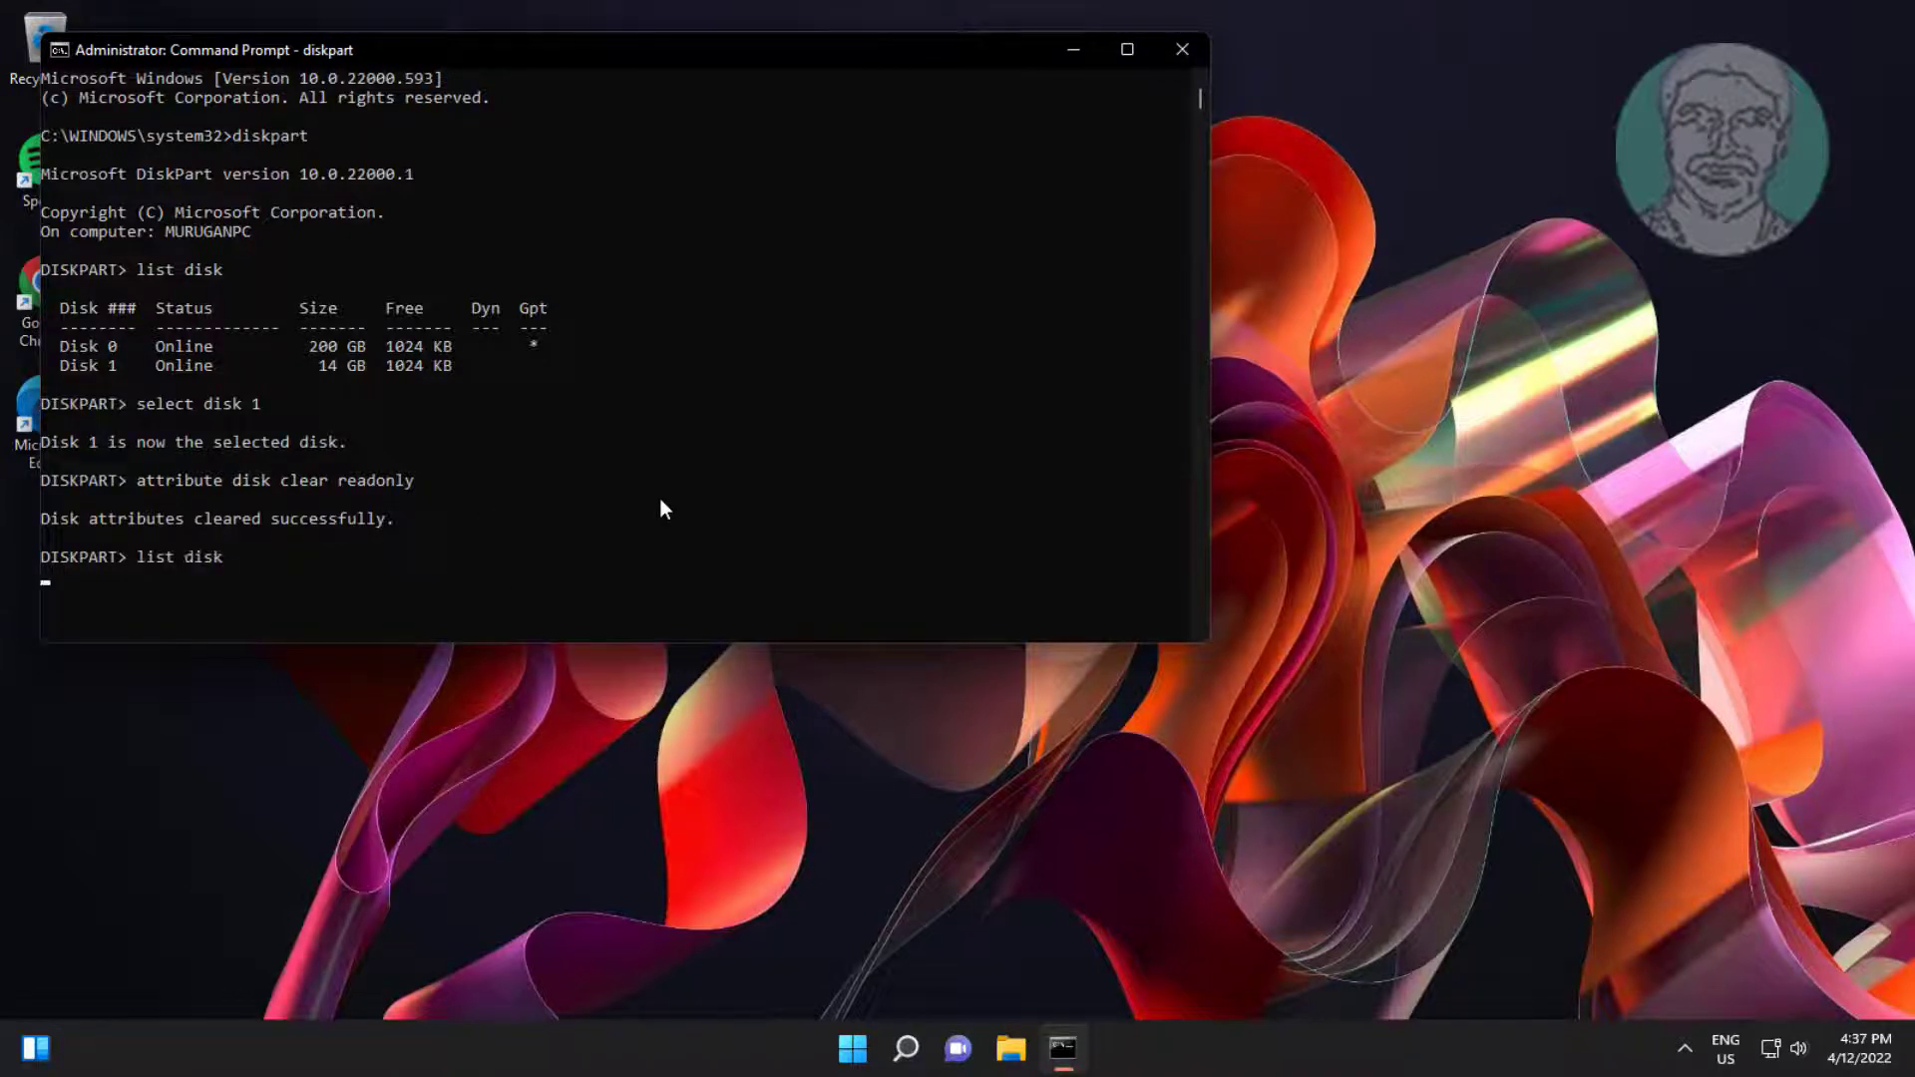
{"action": "type", "text": "se"}
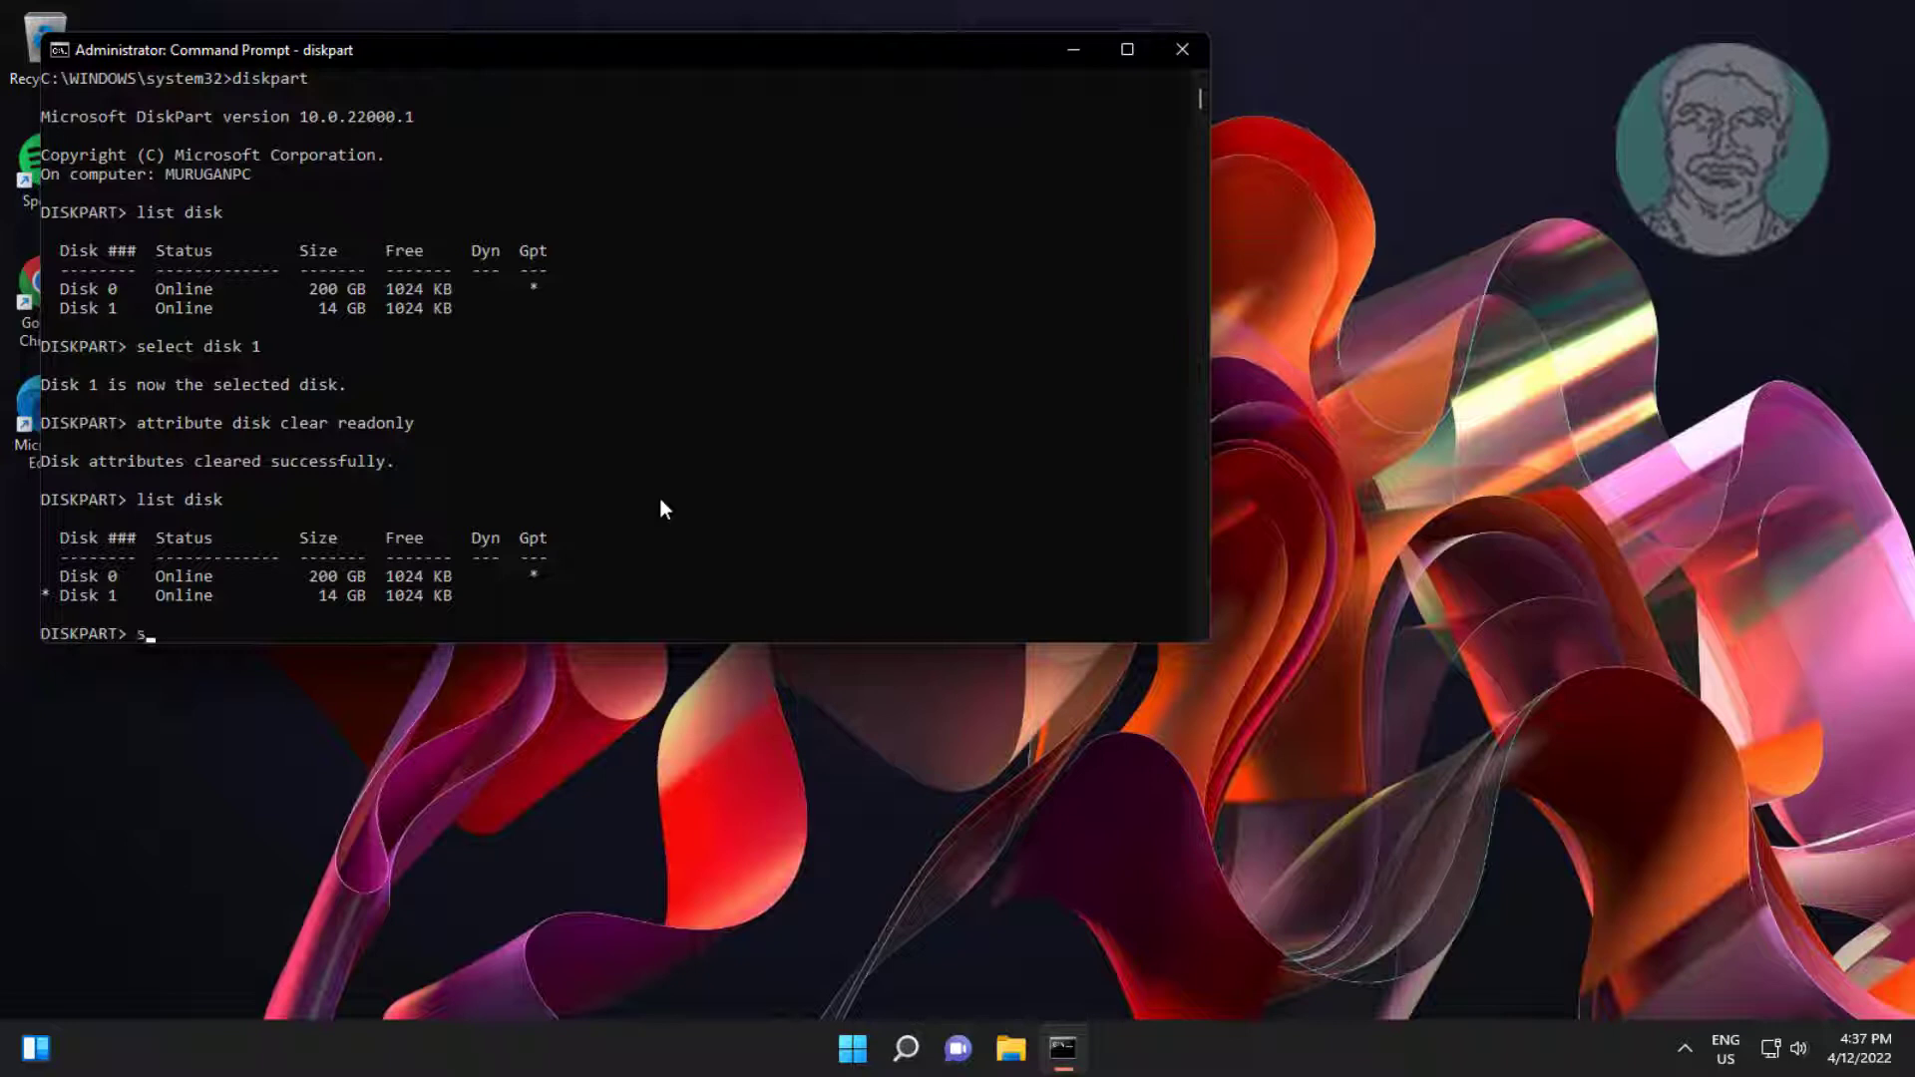
{"action": "type", "text": "lect disk"}
{"action": "type", "text": " 1"}
{"action": "key", "text": "Return"}
{"action": "type", "text": "c"}
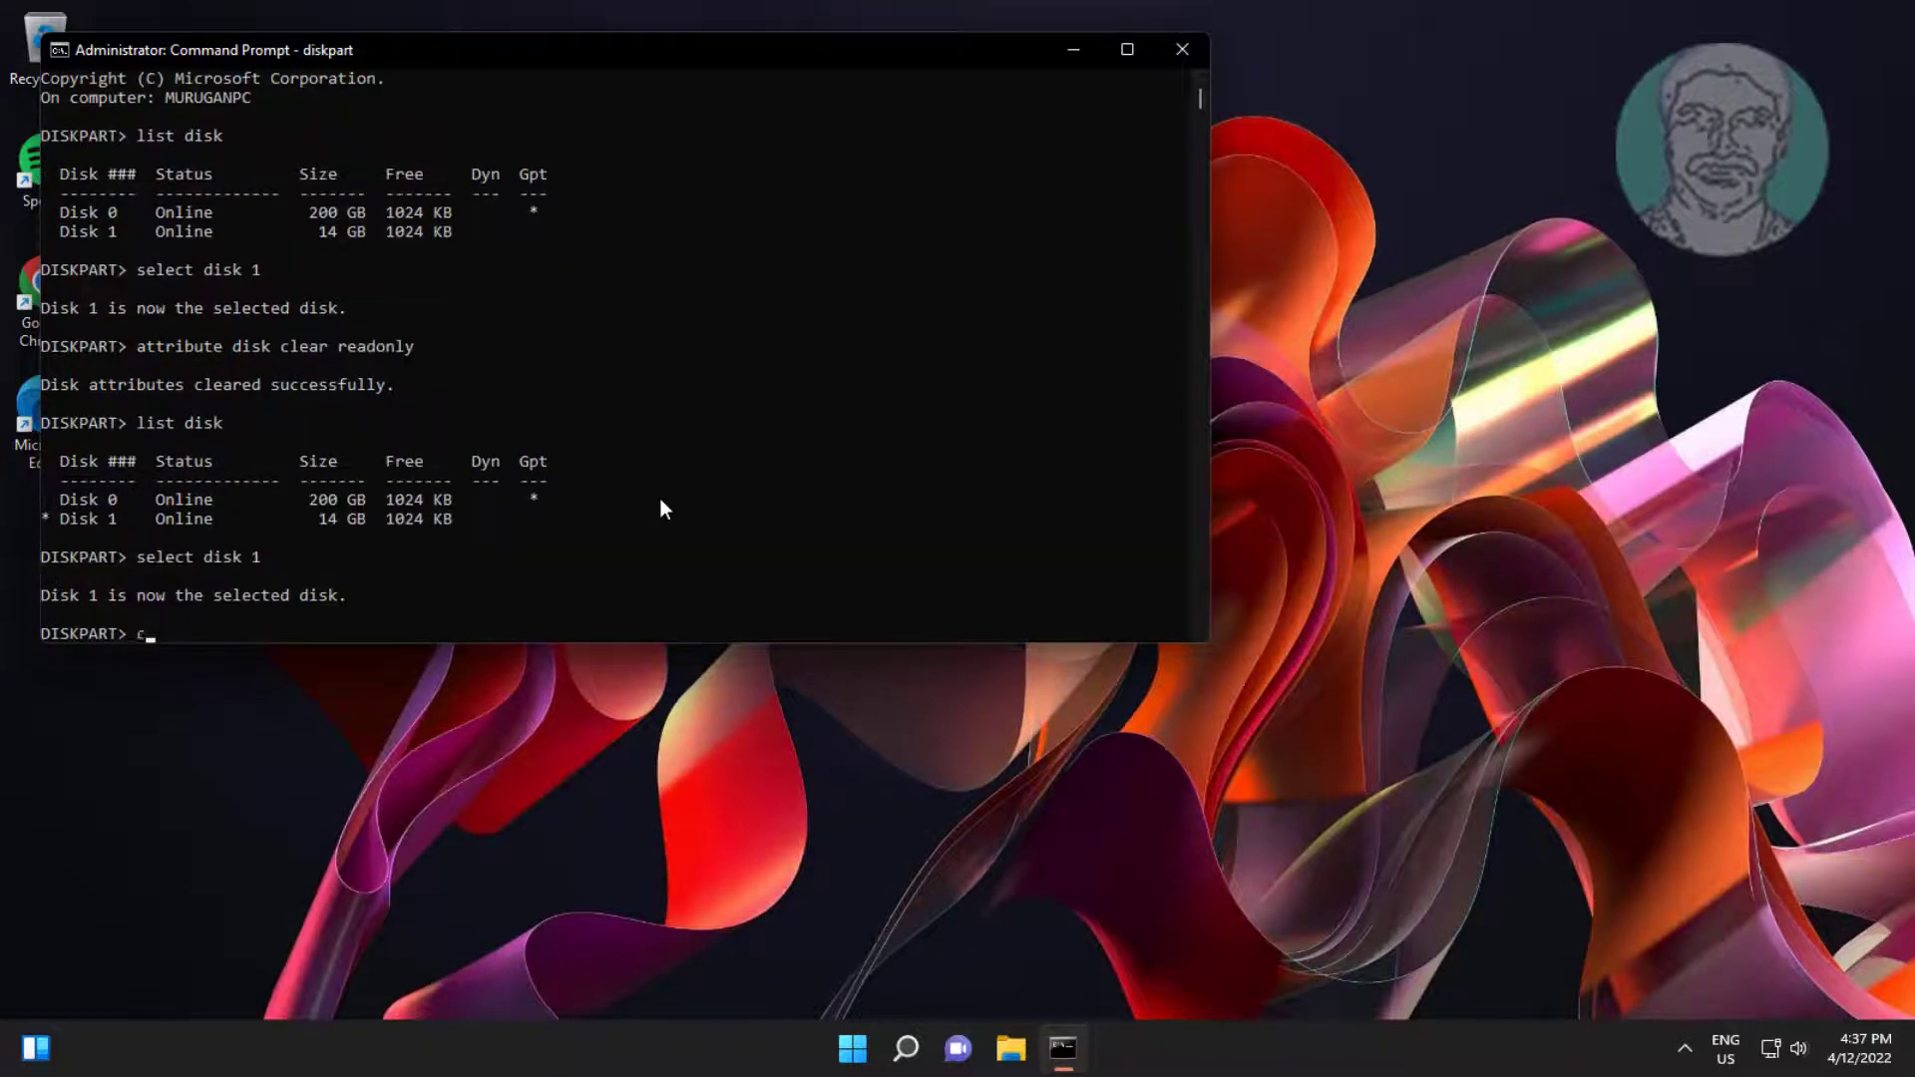
{"action": "type", "text": "lea"}
{"action": "type", "text": "n"}
{"action": "key", "text": "Return"}
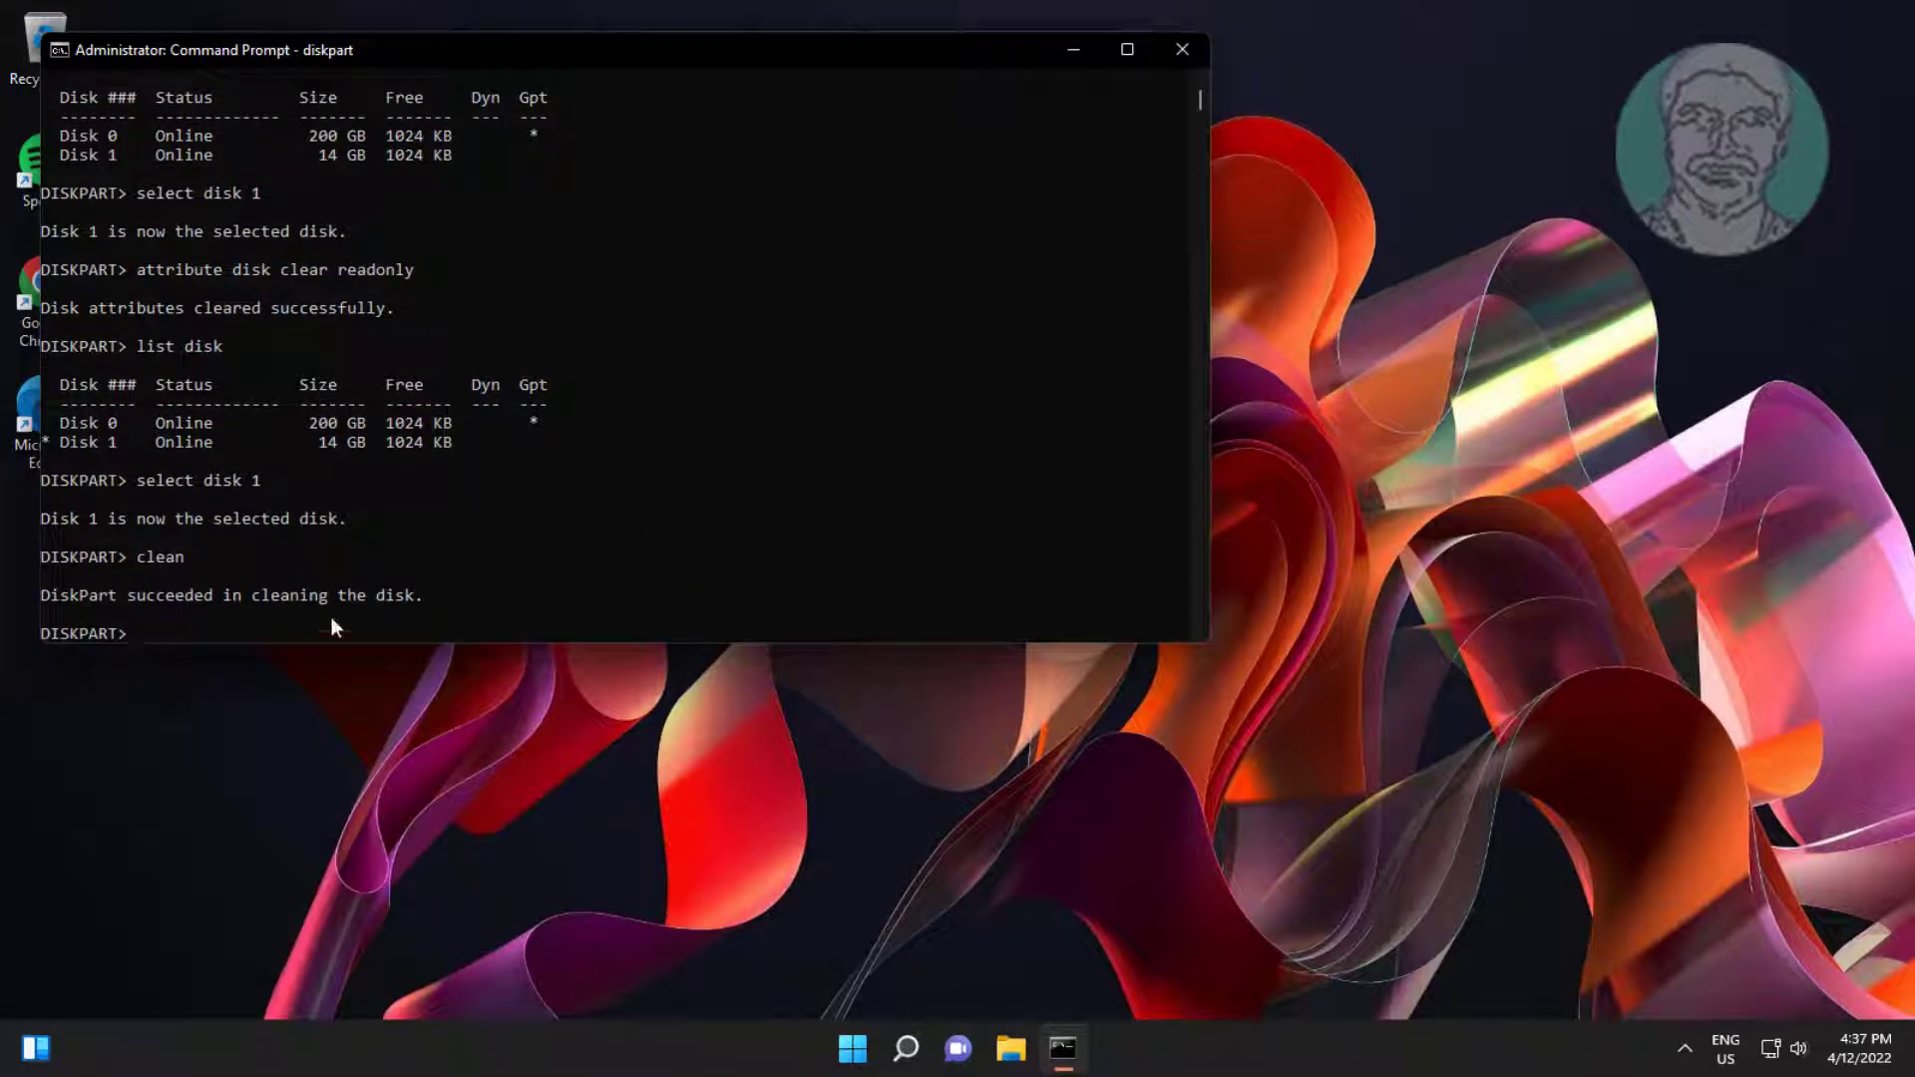
{"action": "left_click_drag", "start_coordinate": [433, 601], "coordinate": [390, 599]}
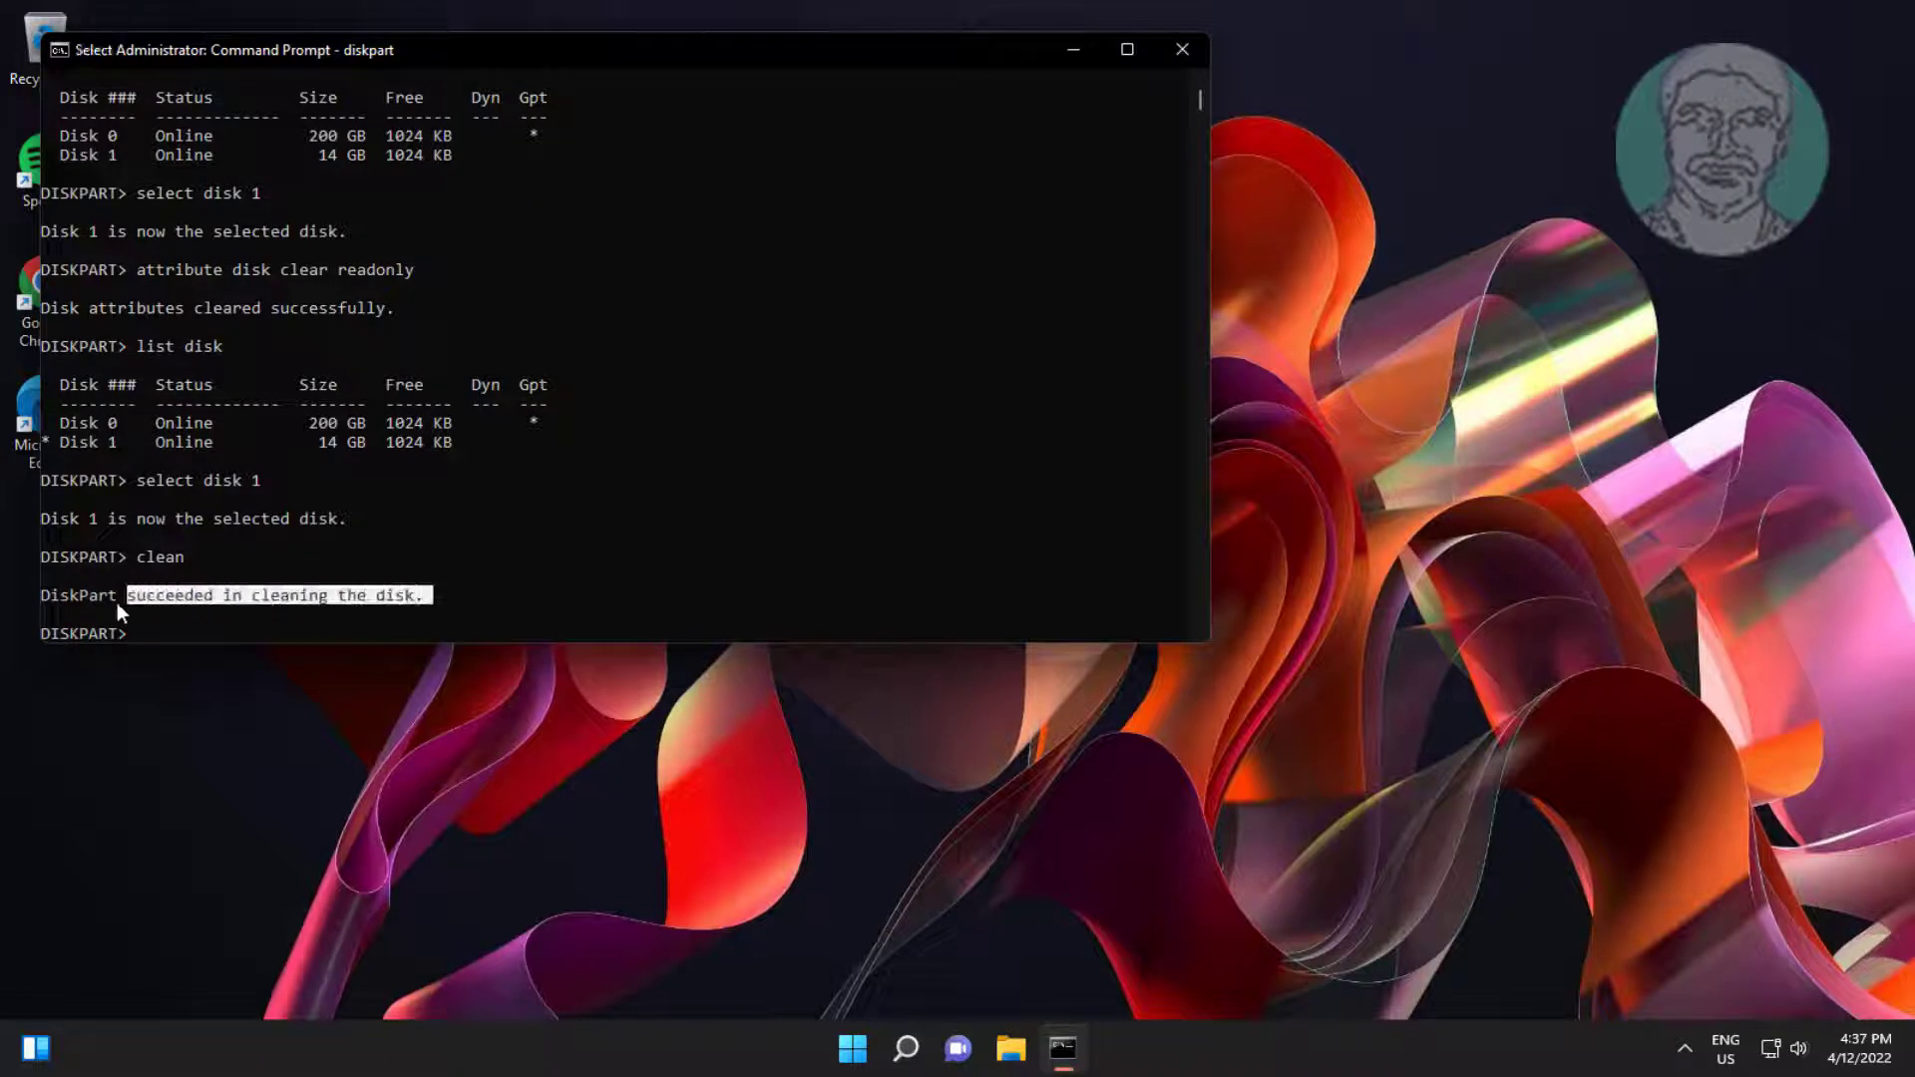
{"action": "left_click_drag", "start_coordinate": [117, 603], "coordinate": [65, 604]}
{"action": "type", "text": "exit"}
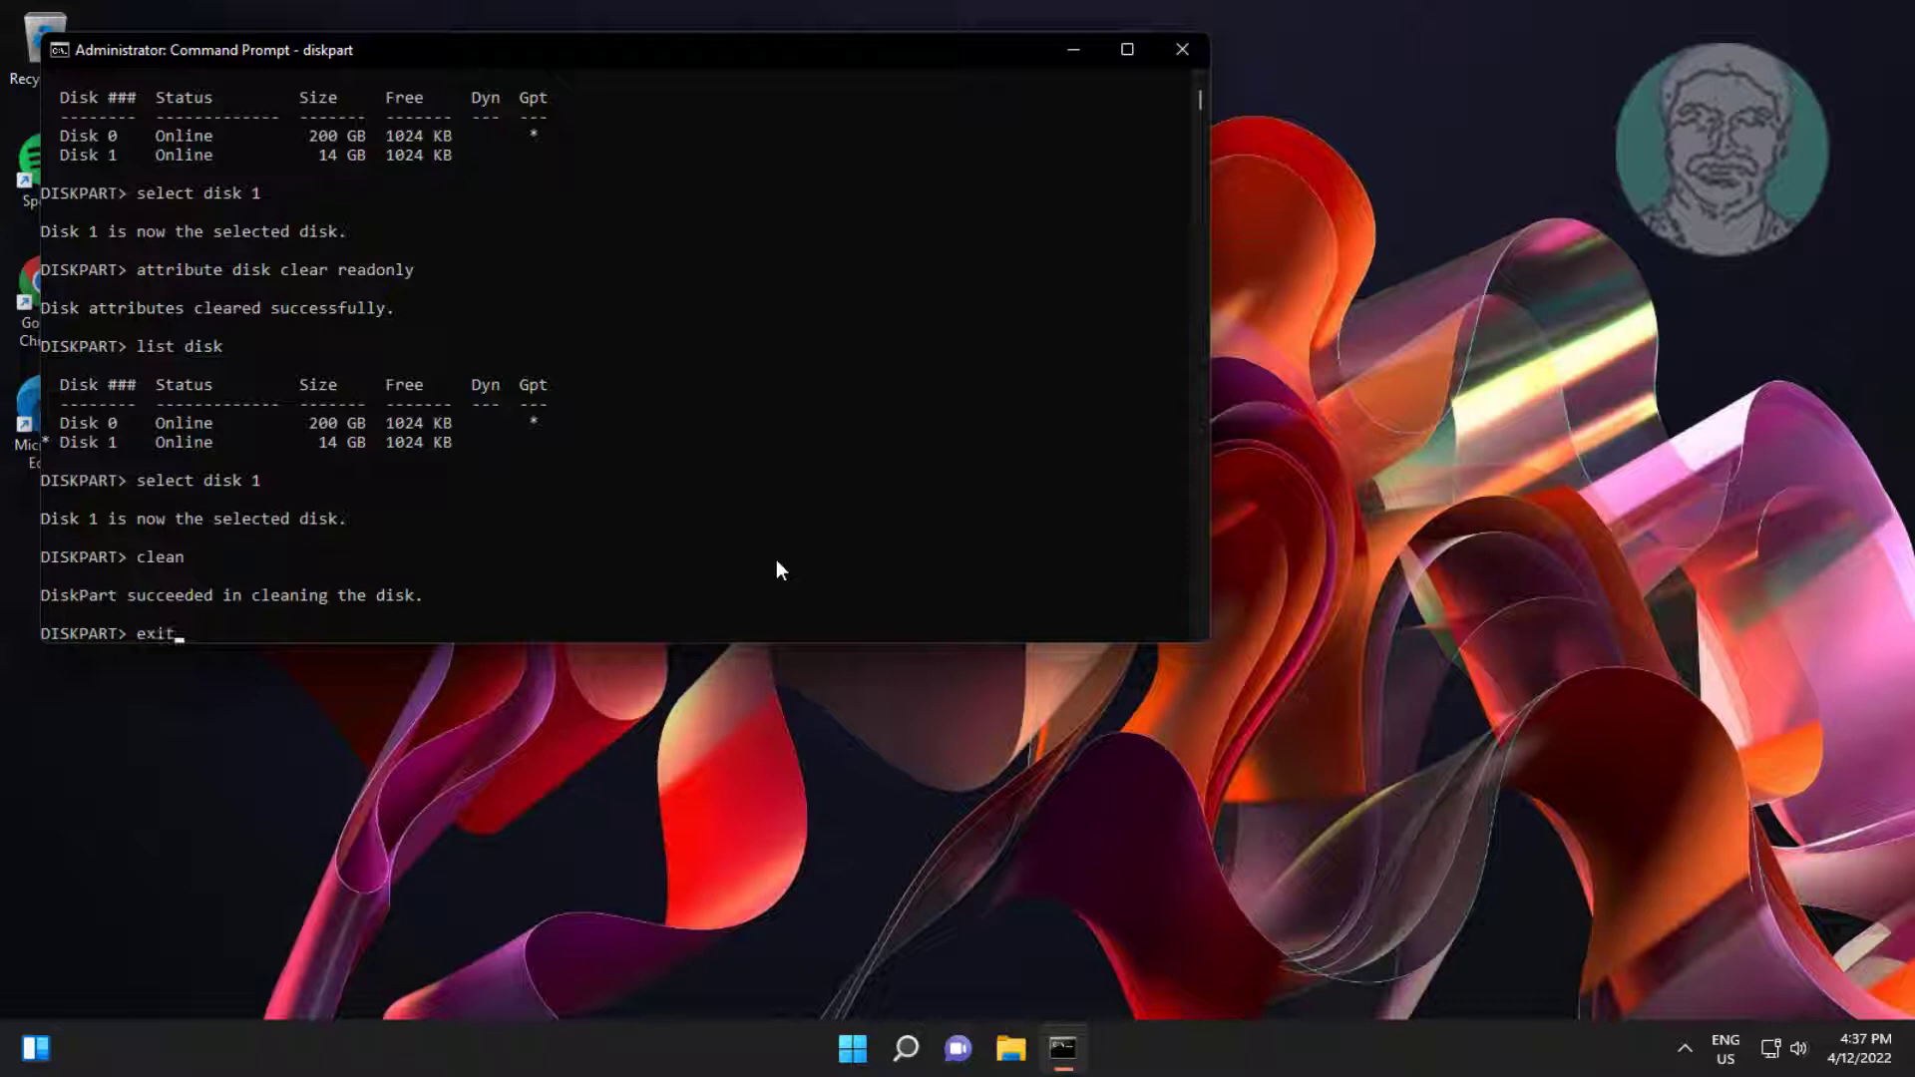
Step: Exit DiskPart and close the Command Prompt window
{"action": "key", "text": "Return"}
{"action": "type", "text": "ex"}
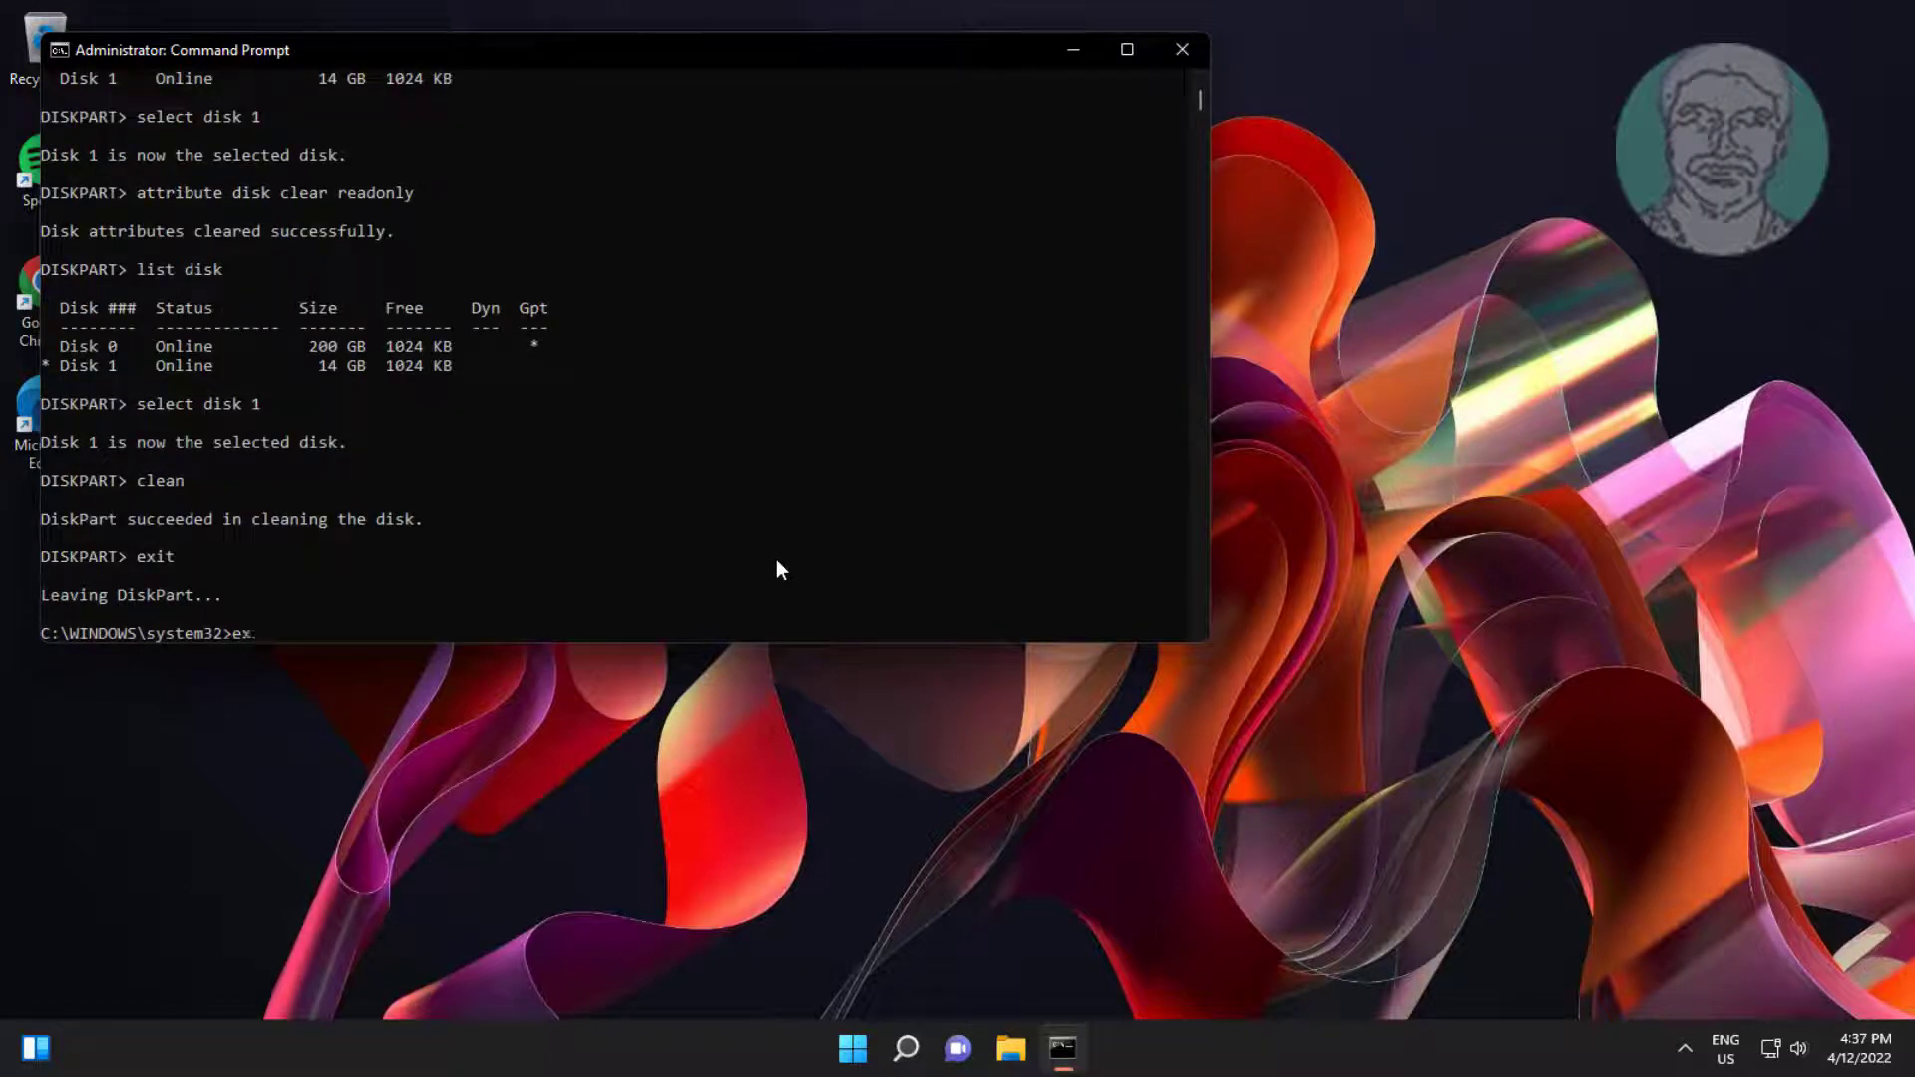
{"action": "type", "text": "it"}
{"action": "key", "text": "Return"}
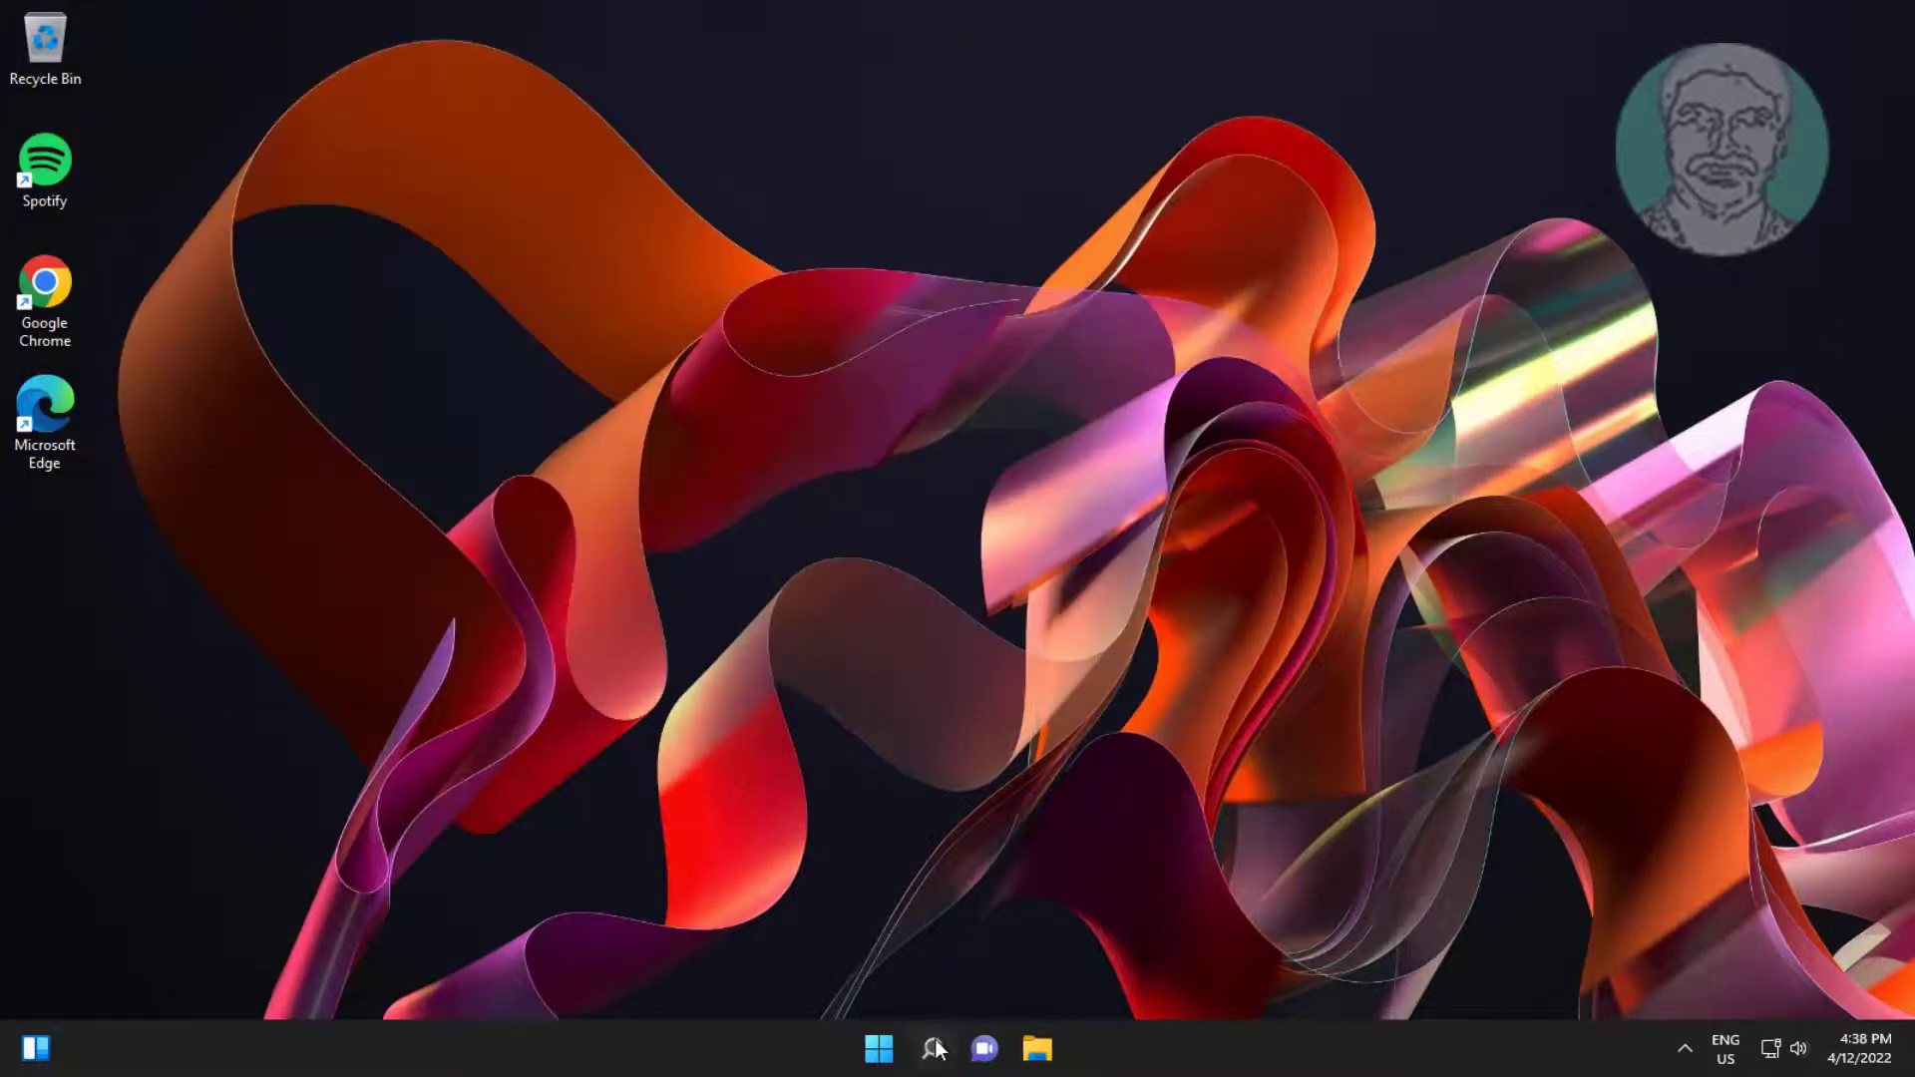
Step: Search regedit and run Registry Editor as administrator
{"action": "left_click", "coordinate": [932, 1048]}
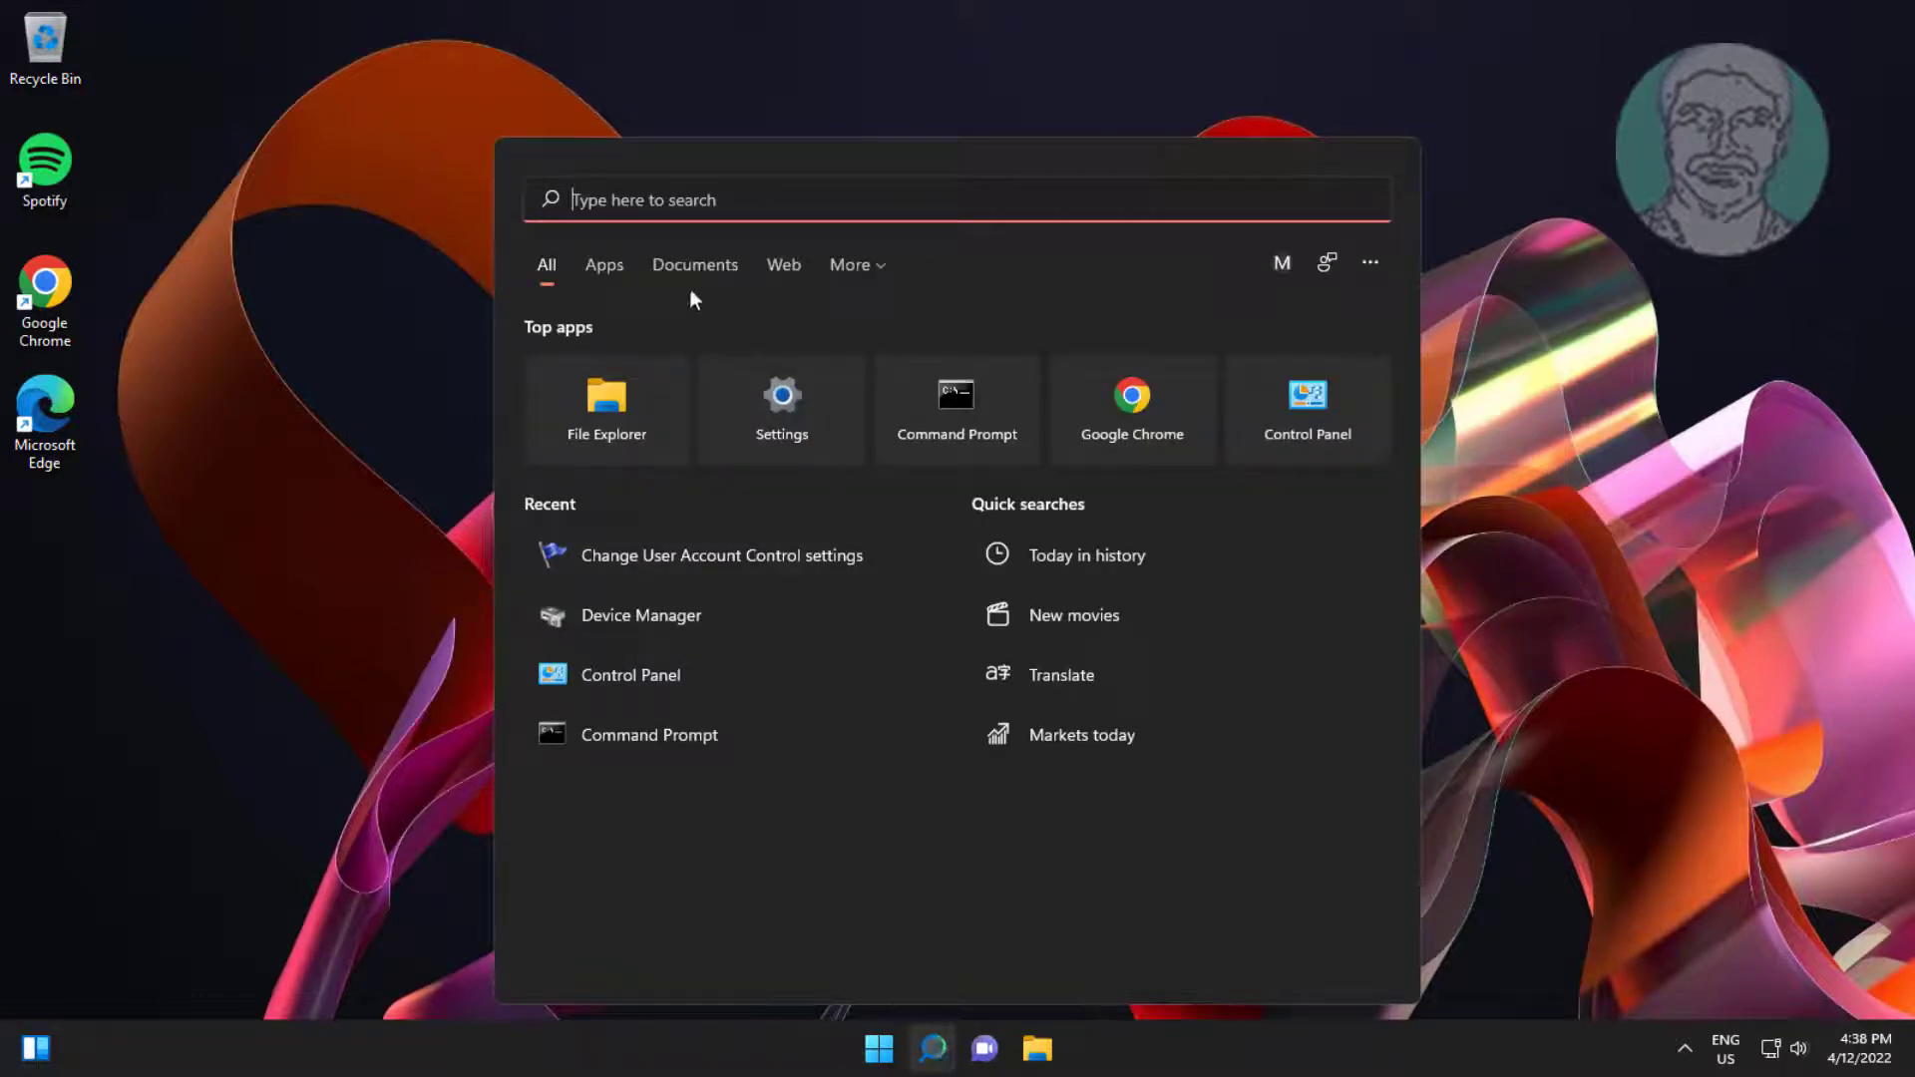
{"action": "type", "text": "registry Editor"}
{"action": "type", "text": "gedit"}
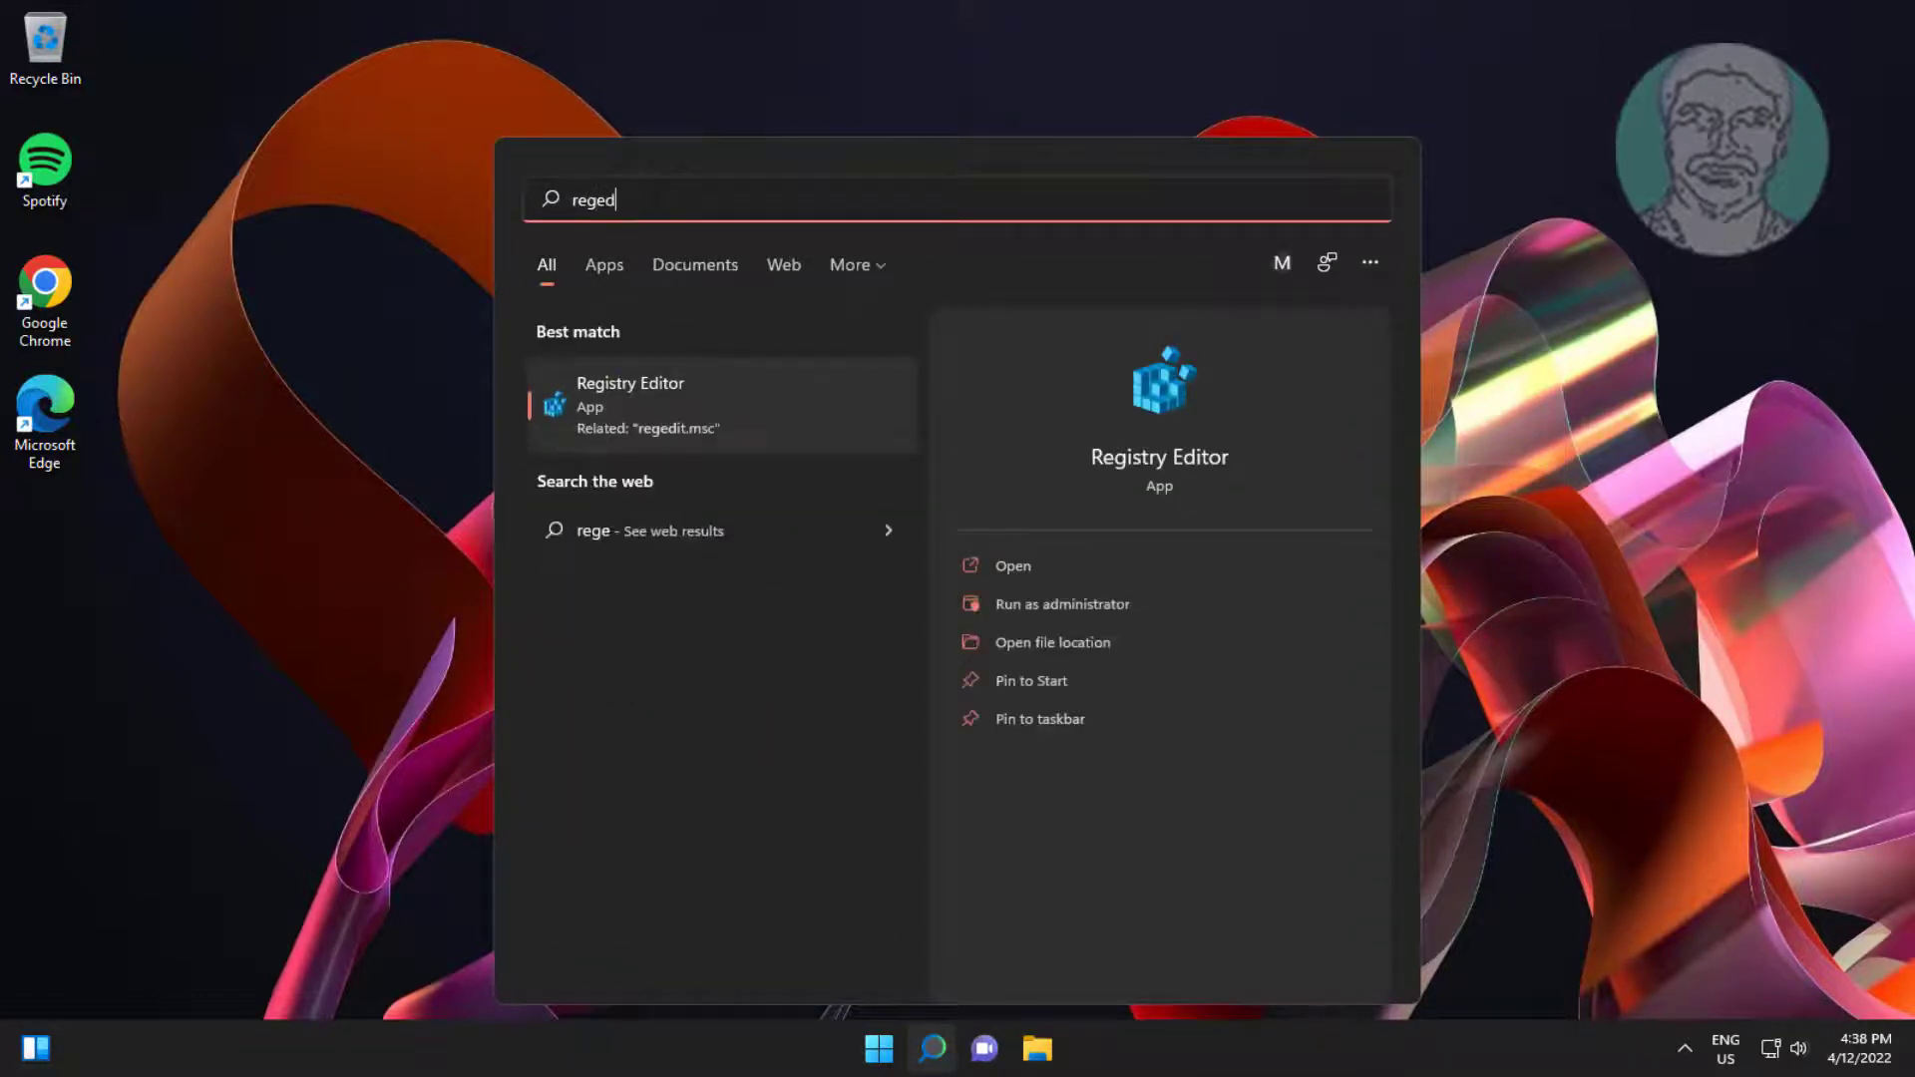
{"action": "right_click", "coordinate": [640, 395]}
{"action": "left_click", "coordinate": [734, 431]}
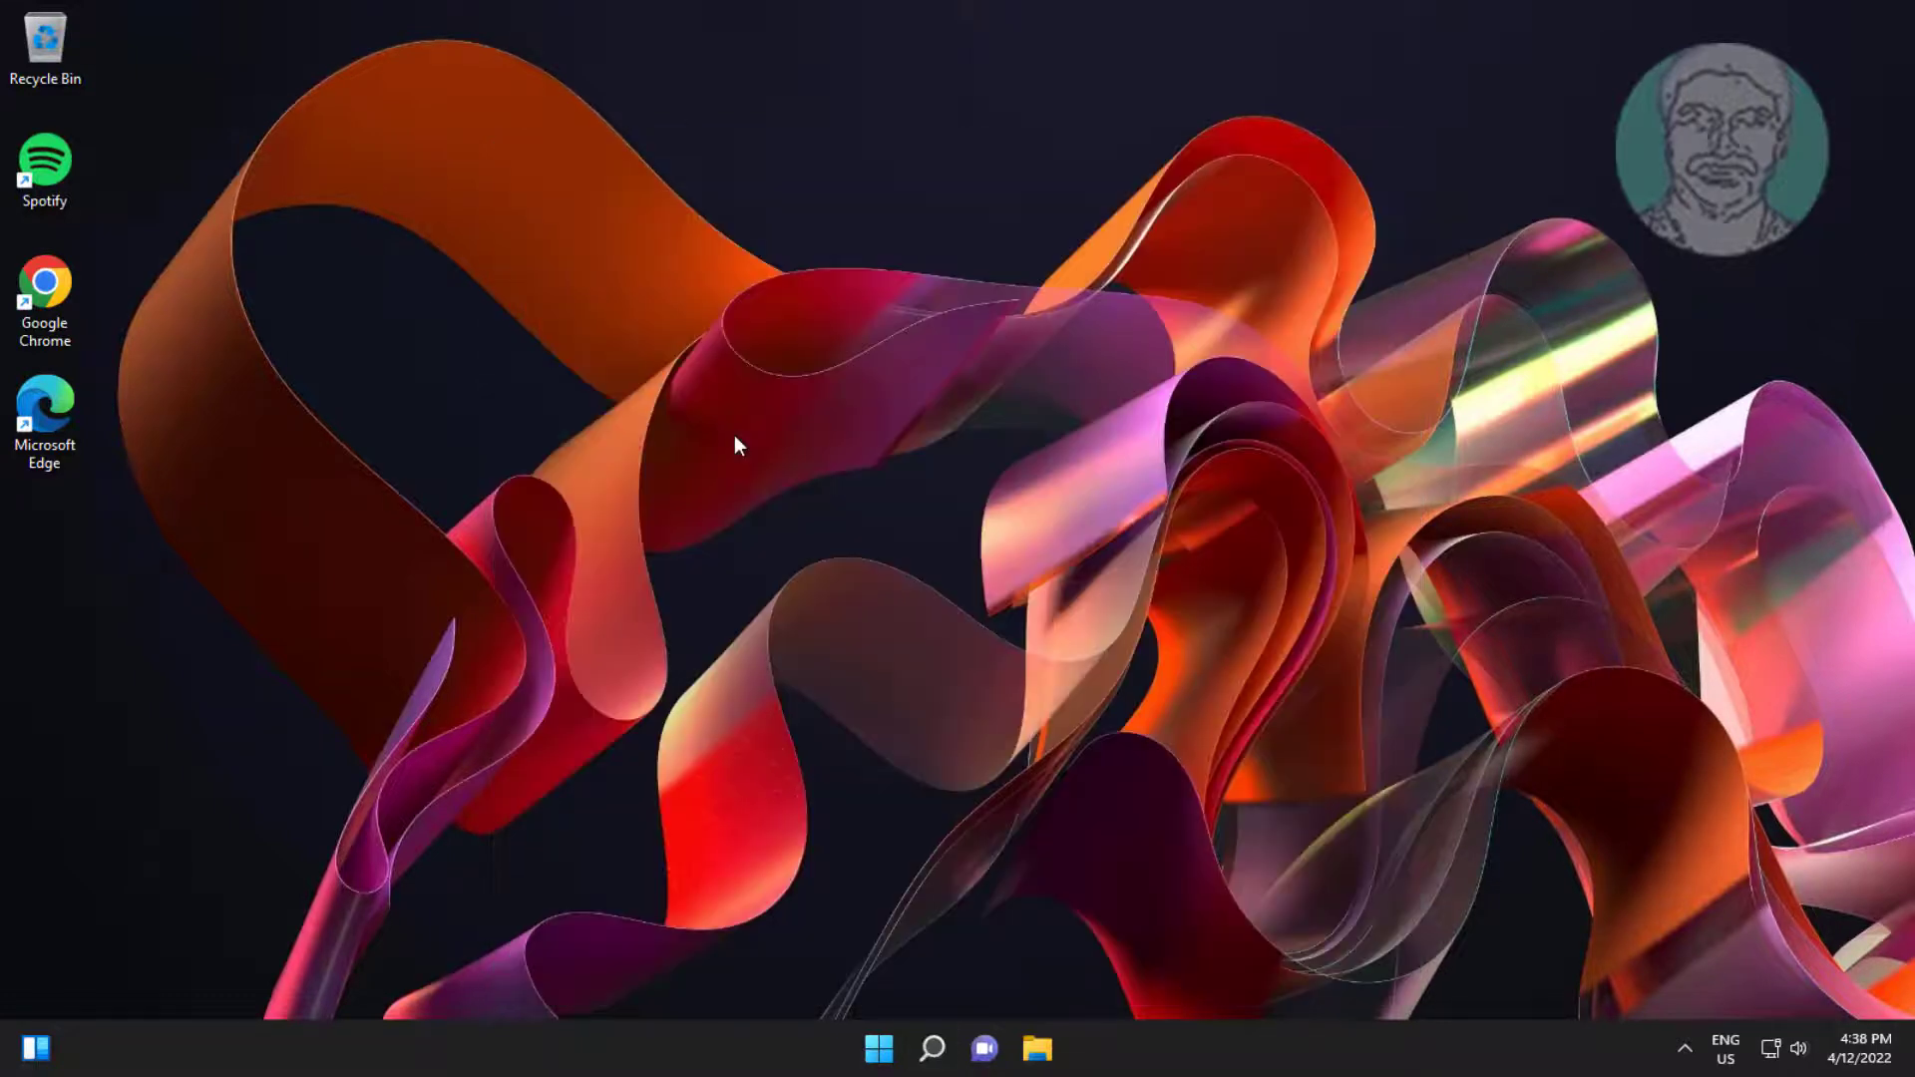
Step: Approve UAC and expand the tree to HKEY_LOCAL_MACHINE\SYSTEM\CurrentControlSet\Control and its subkeys
{"action": "left_click", "coordinate": [805, 706]}
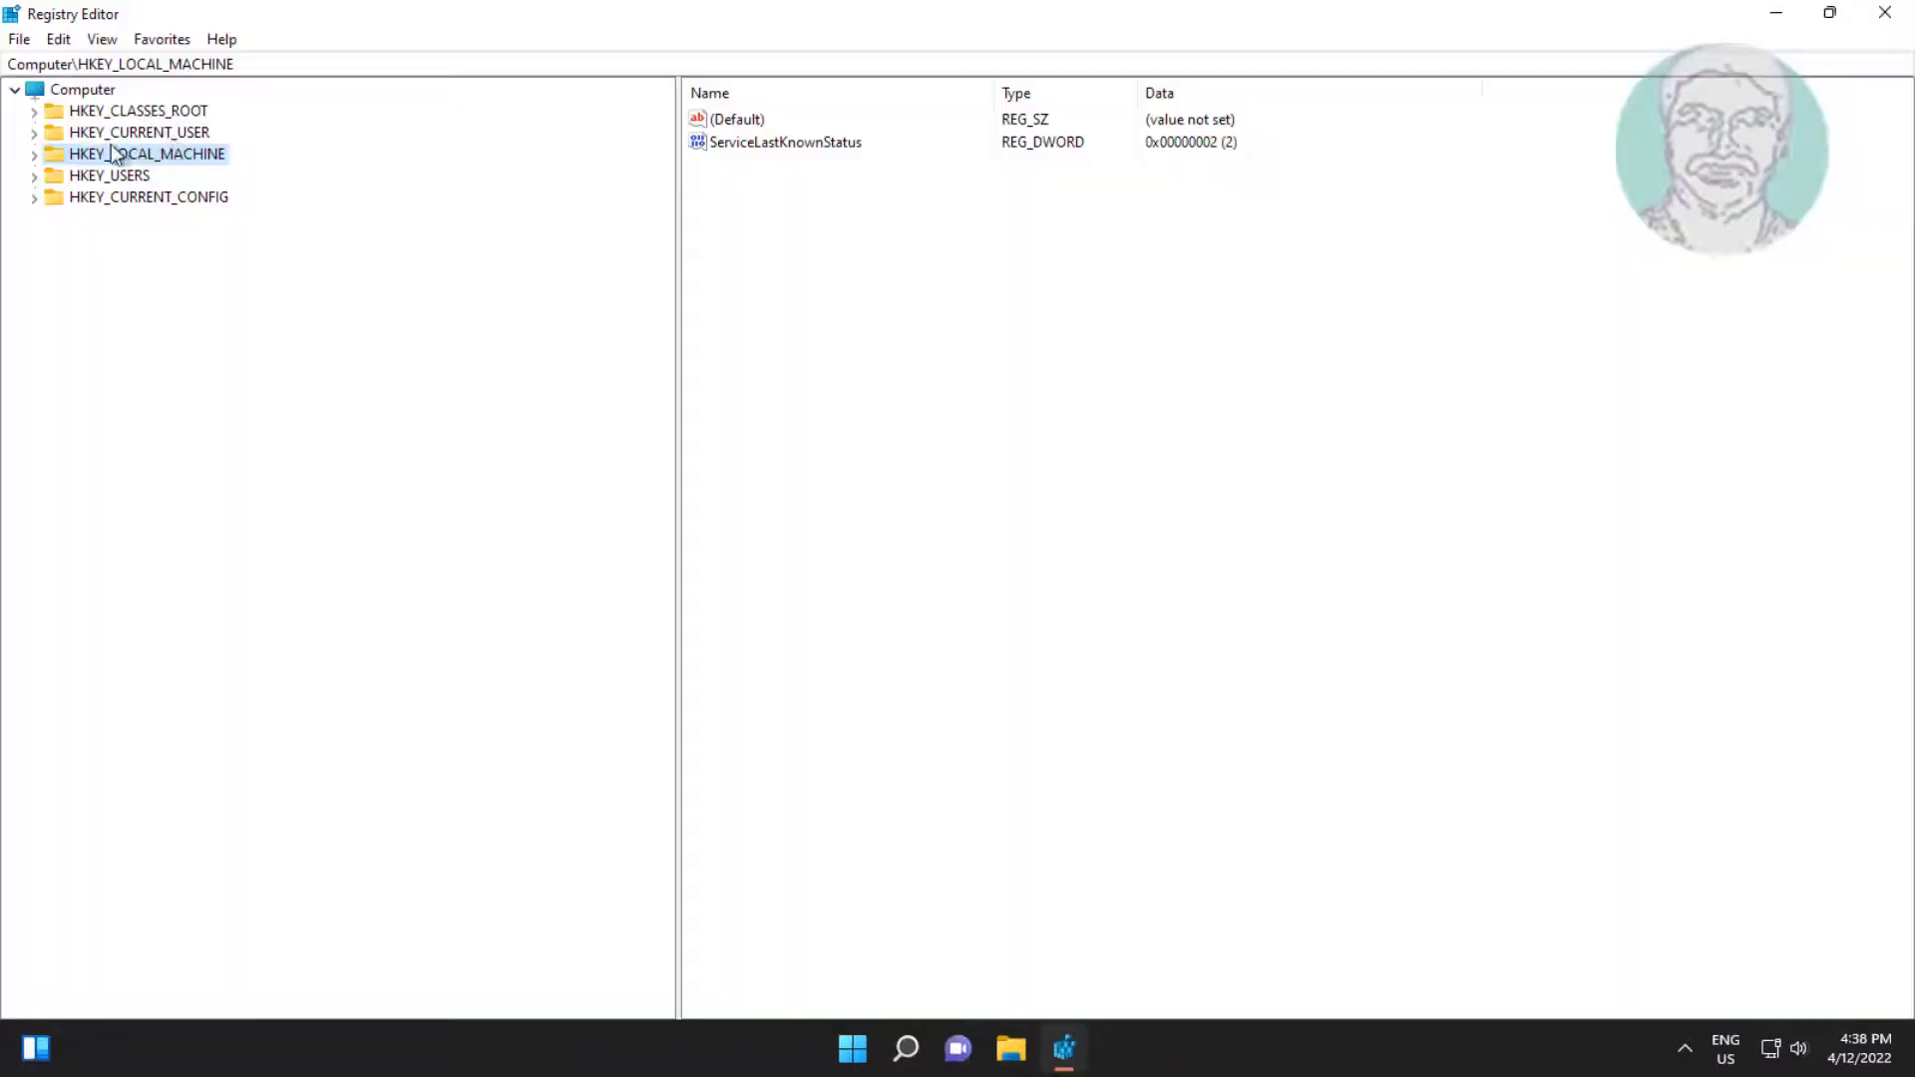
{"action": "left_click", "coordinate": [35, 154]}
{"action": "left_click", "coordinate": [93, 282]}
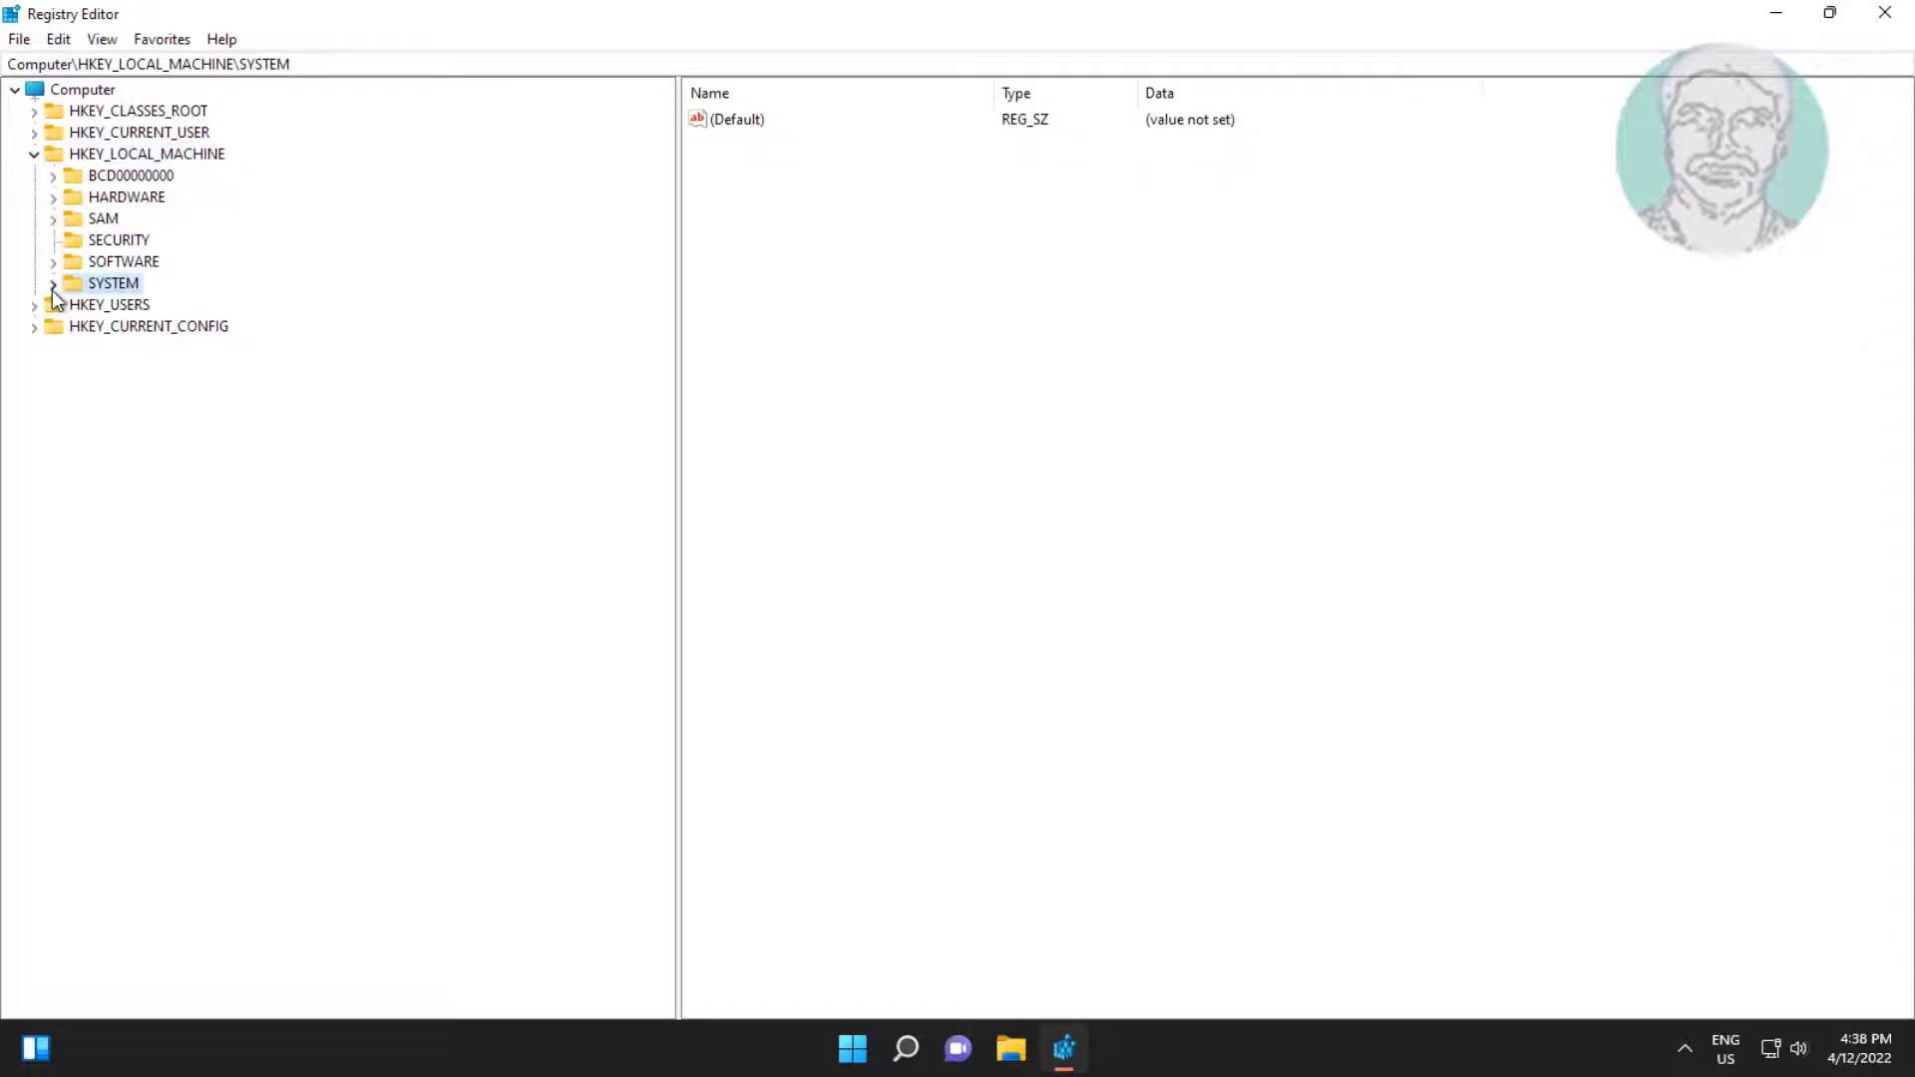
{"action": "left_click", "coordinate": [53, 283]}
{"action": "left_click", "coordinate": [156, 348]}
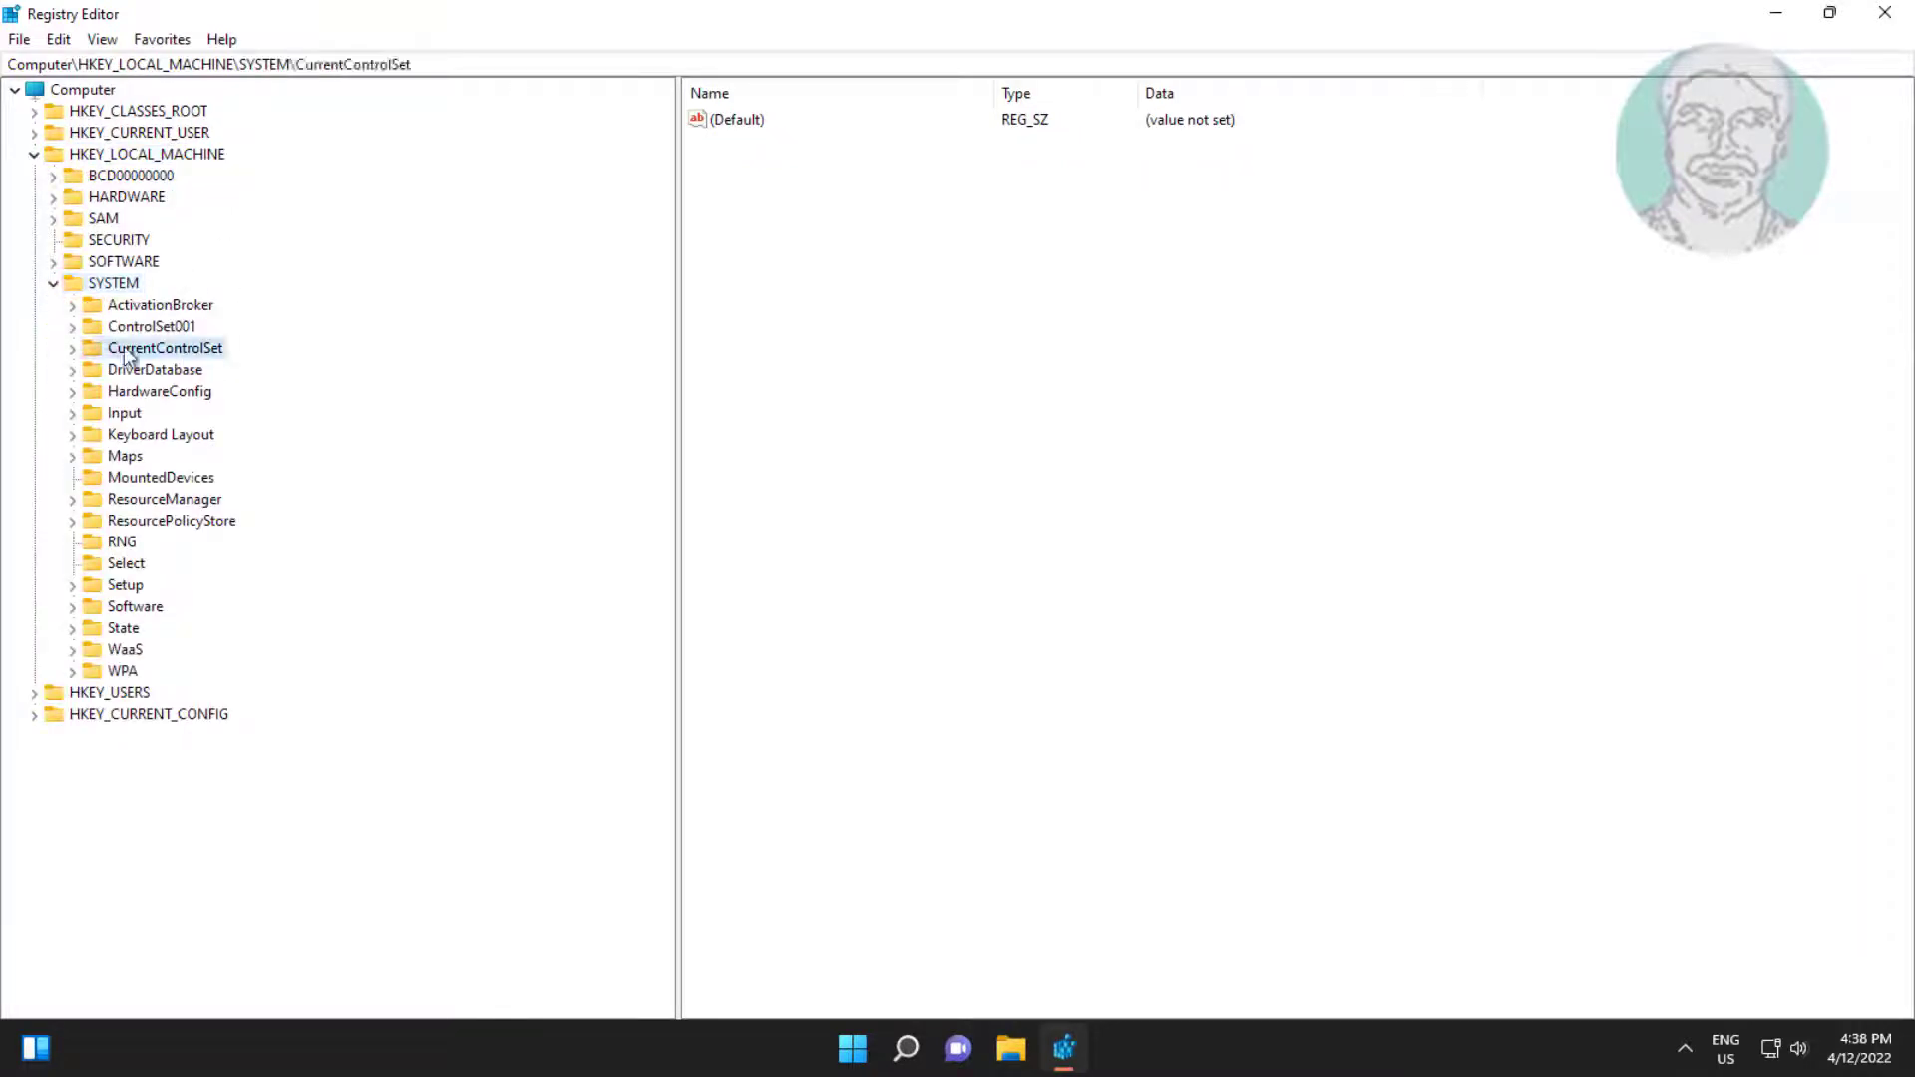
{"action": "left_click", "coordinate": [72, 347]}
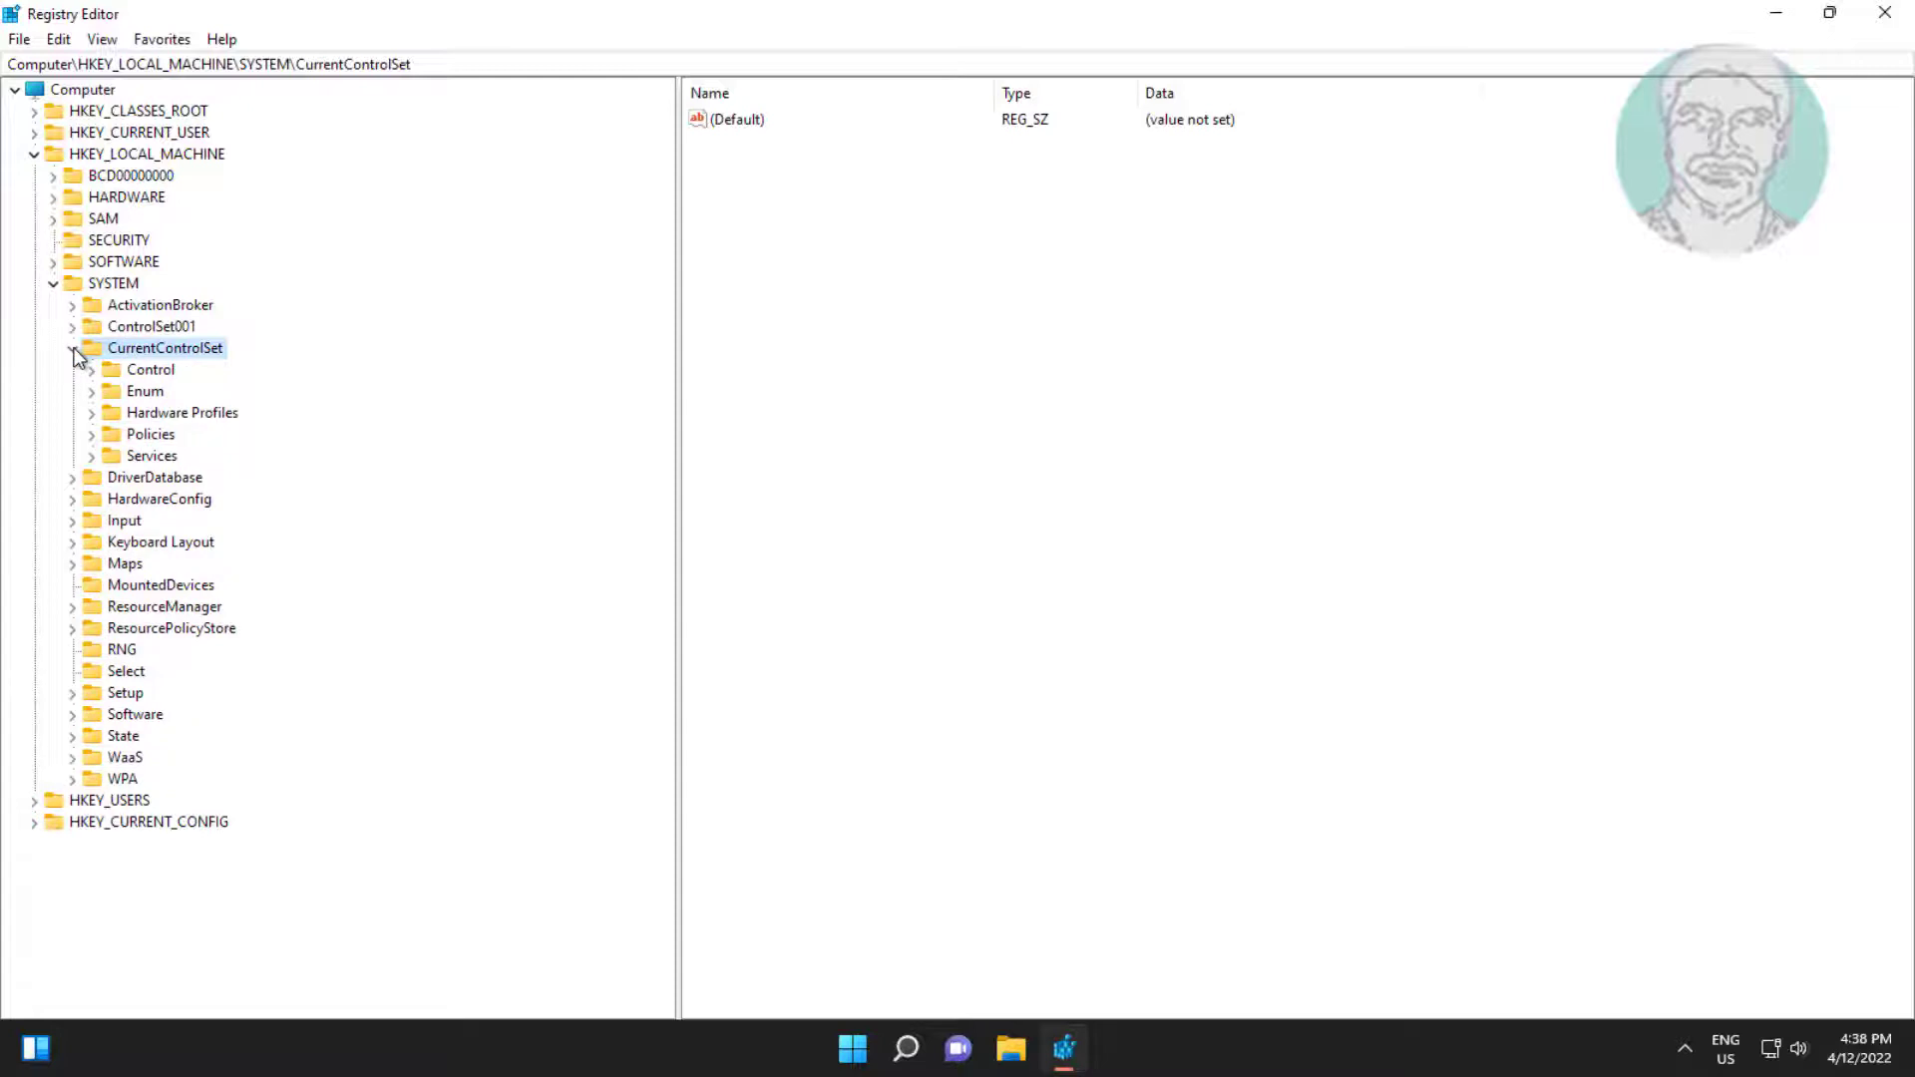
{"action": "left_click", "coordinate": [158, 373]}
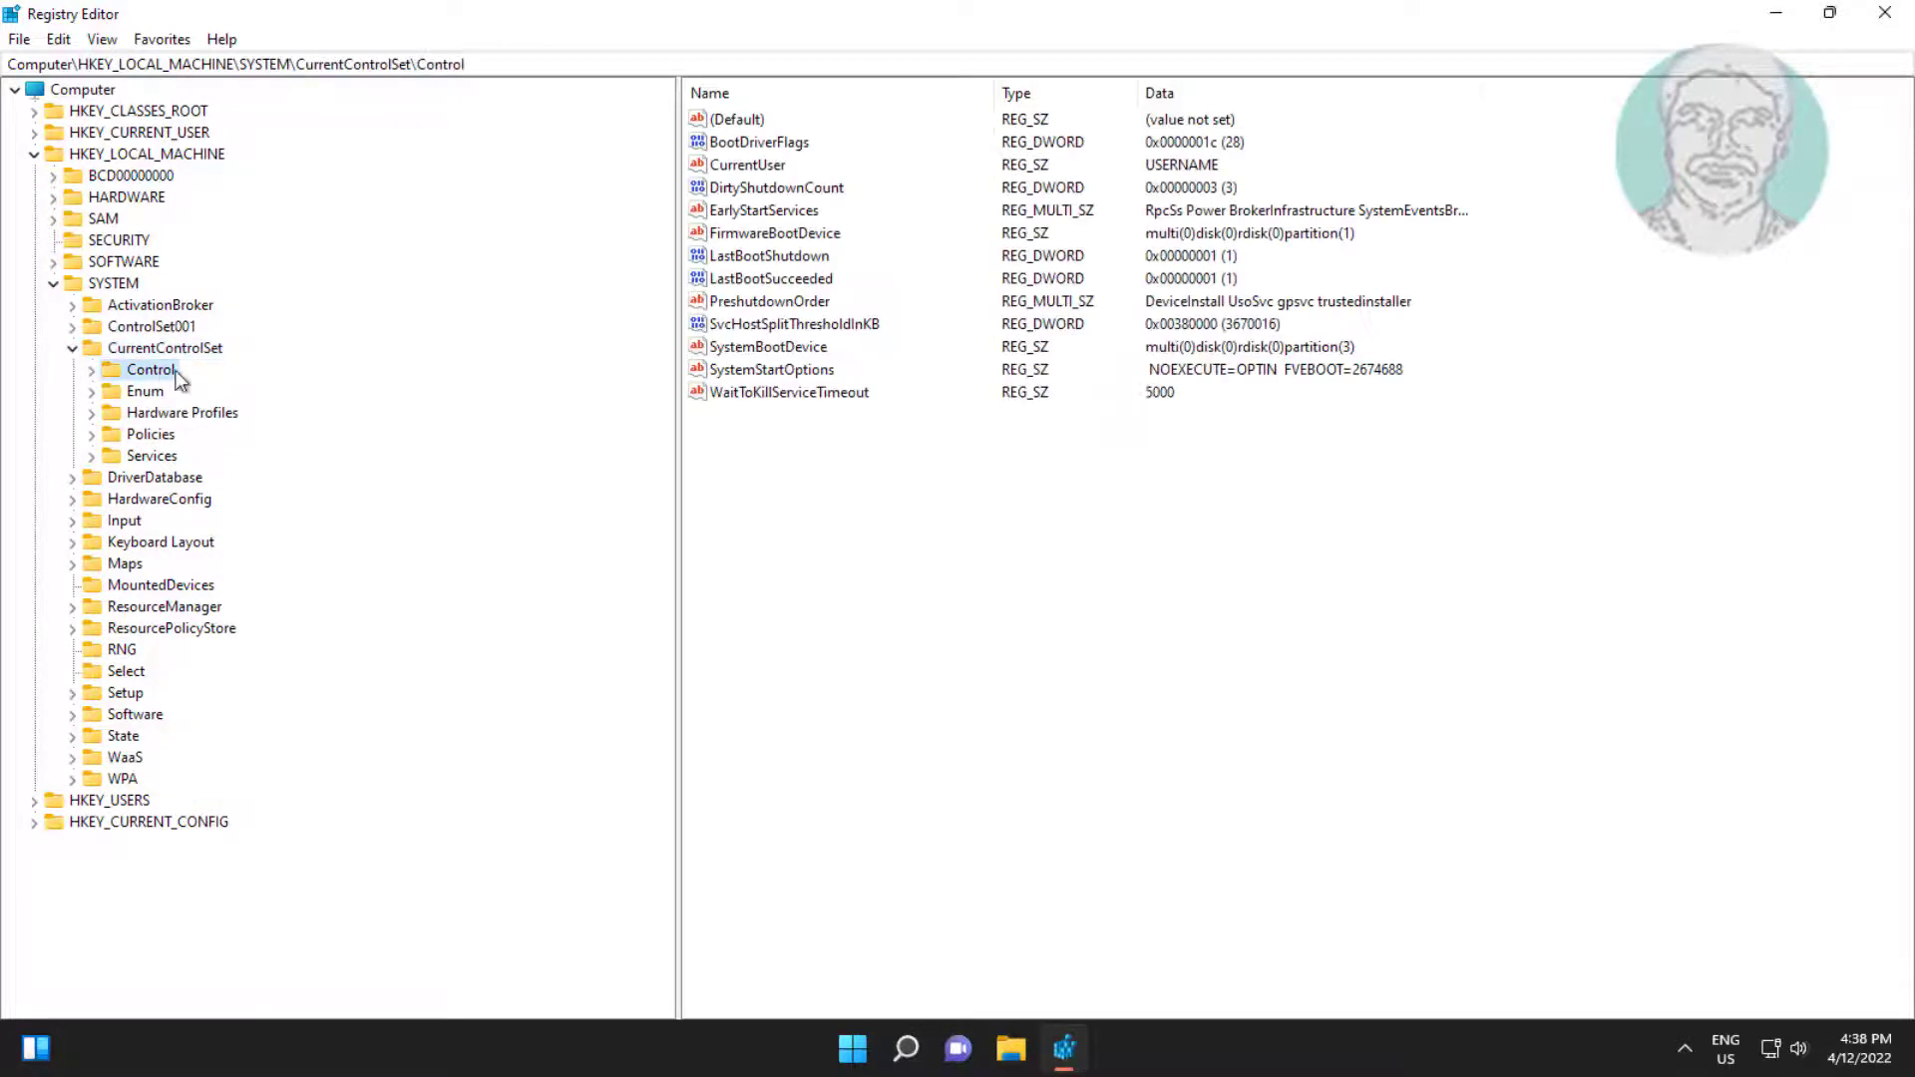
{"action": "left_click", "coordinate": [94, 371]}
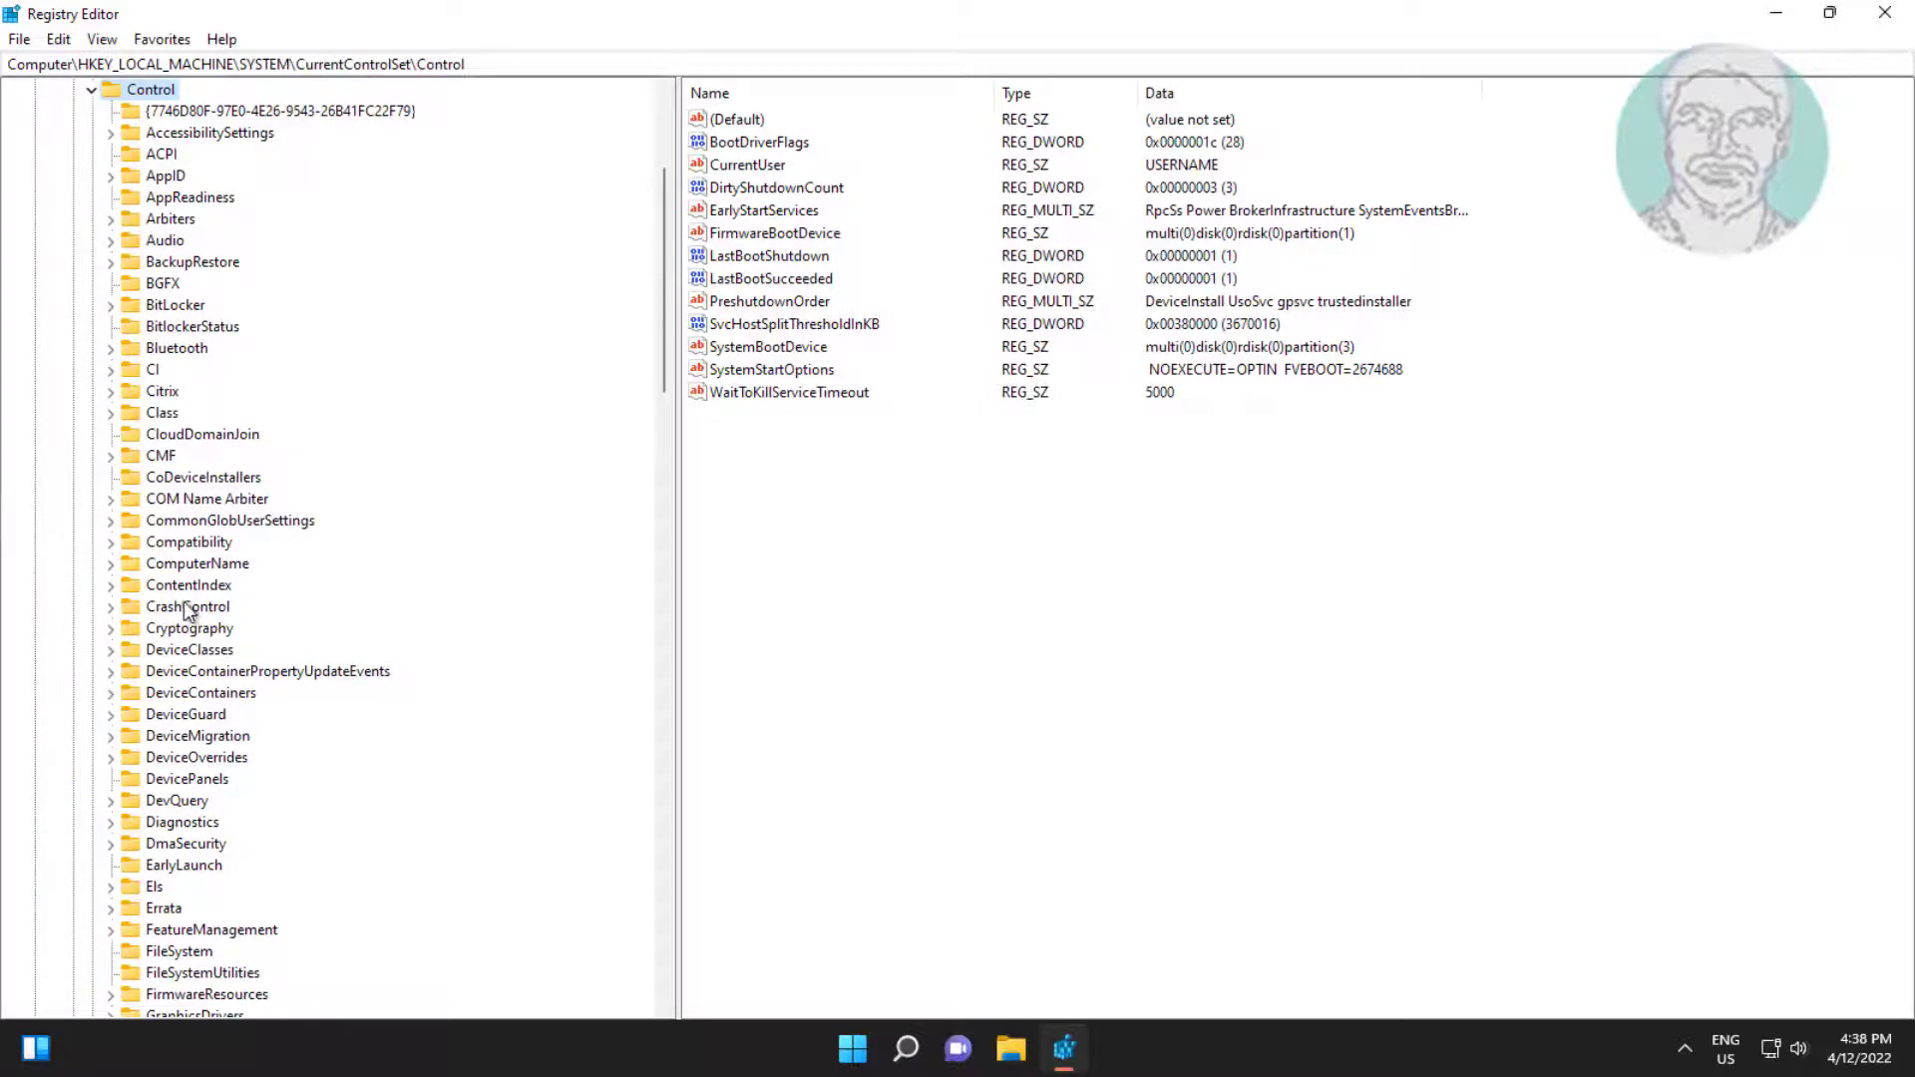
{"action": "key", "text": "s"}
{"action": "scroll", "coordinate": [225, 760], "scroll_direction": "down", "scroll_amount": 3}
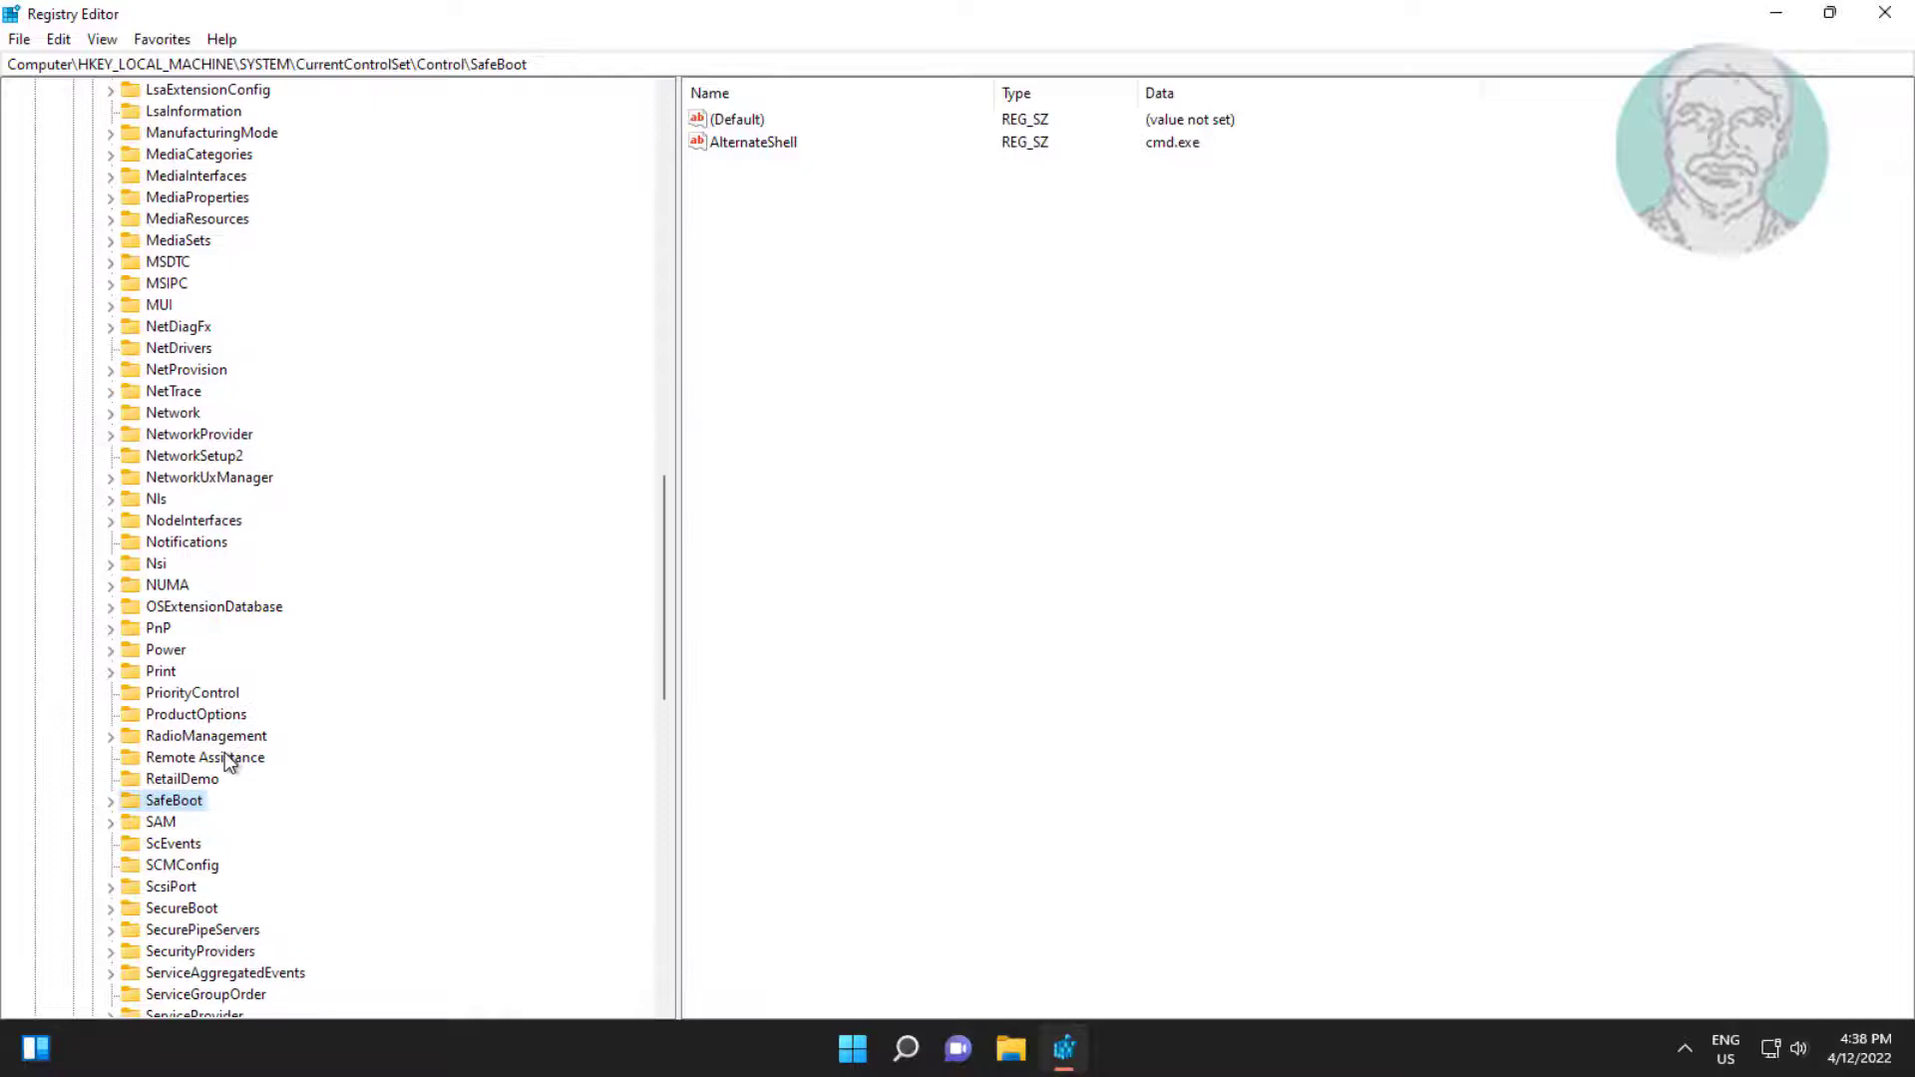
{"action": "scroll", "coordinate": [224, 757], "scroll_direction": "down", "scroll_amount": 1}
{"action": "scroll", "coordinate": [224, 757], "scroll_direction": "down", "scroll_amount": 1}
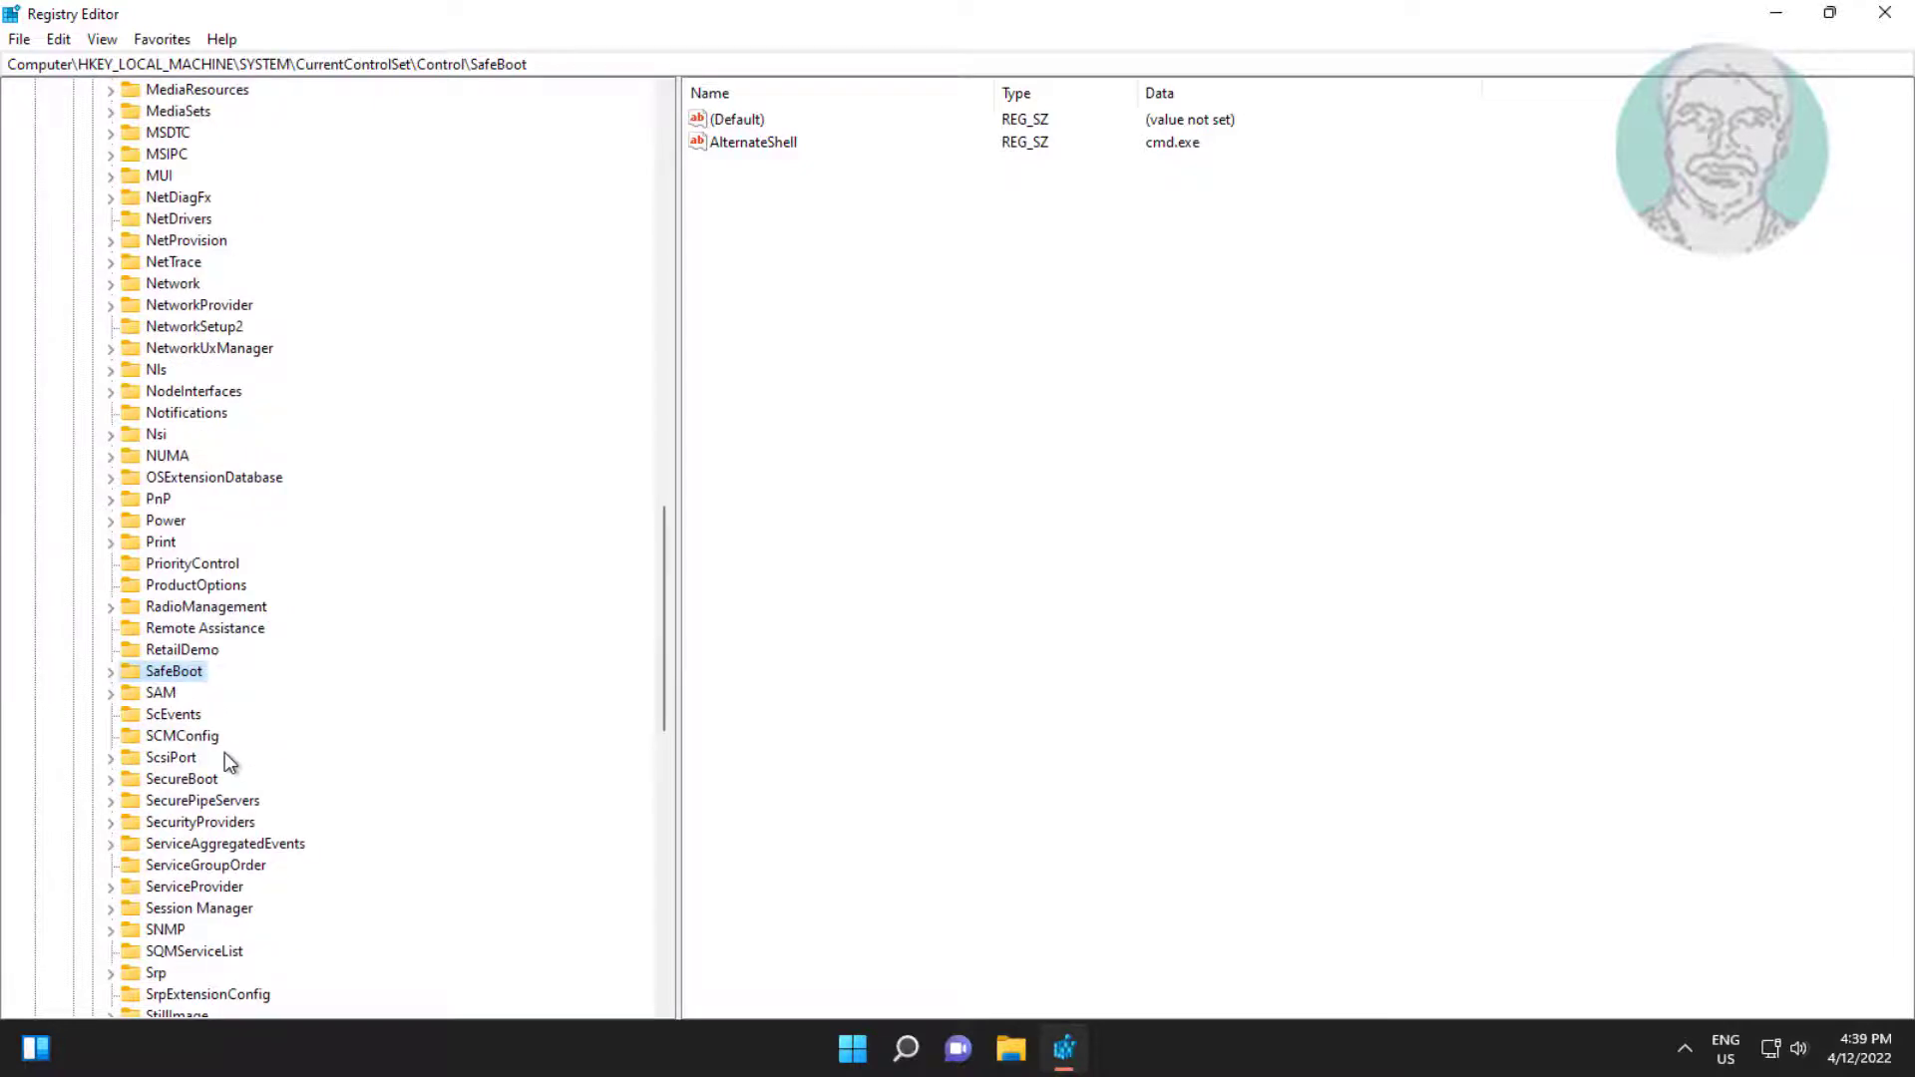
{"action": "scroll", "coordinate": [226, 761], "scroll_direction": "down", "scroll_amount": 4}
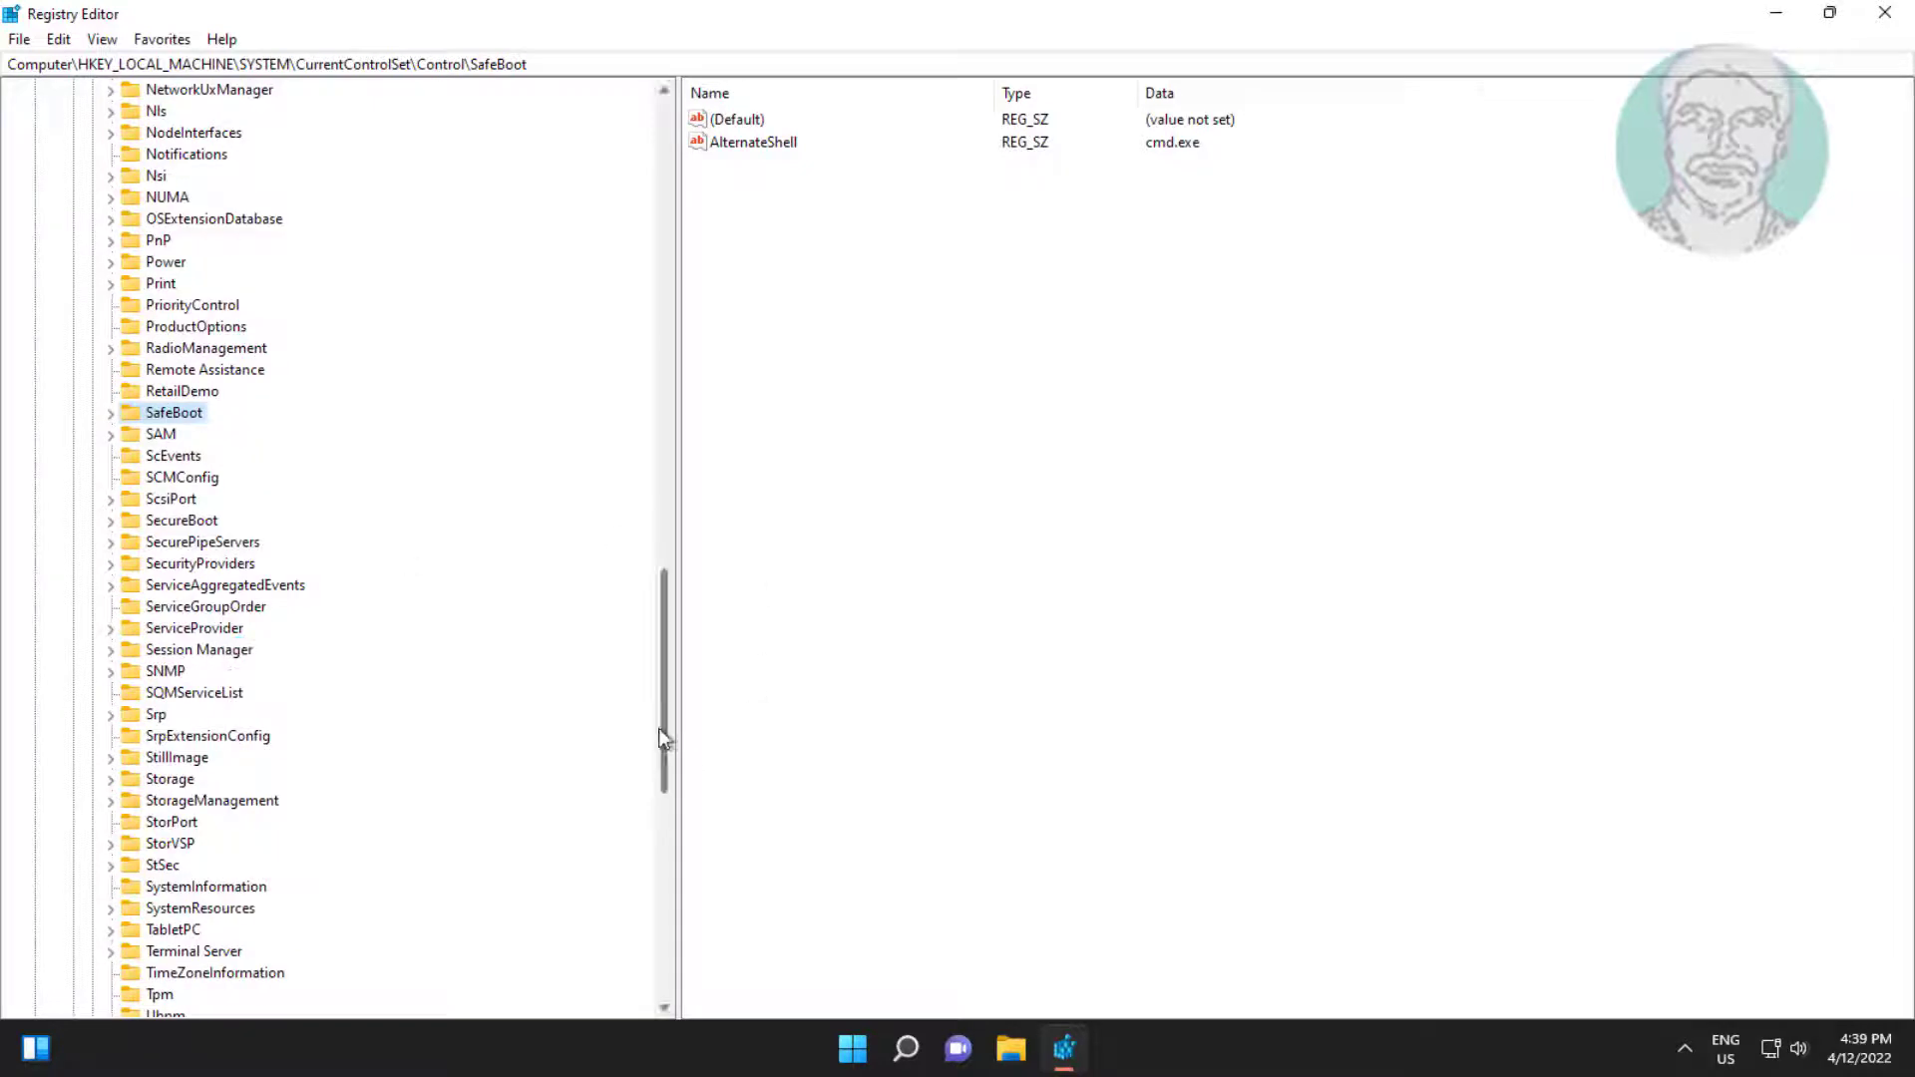
{"action": "left_click_drag", "start_coordinate": [664, 738], "coordinate": [628, 302]}
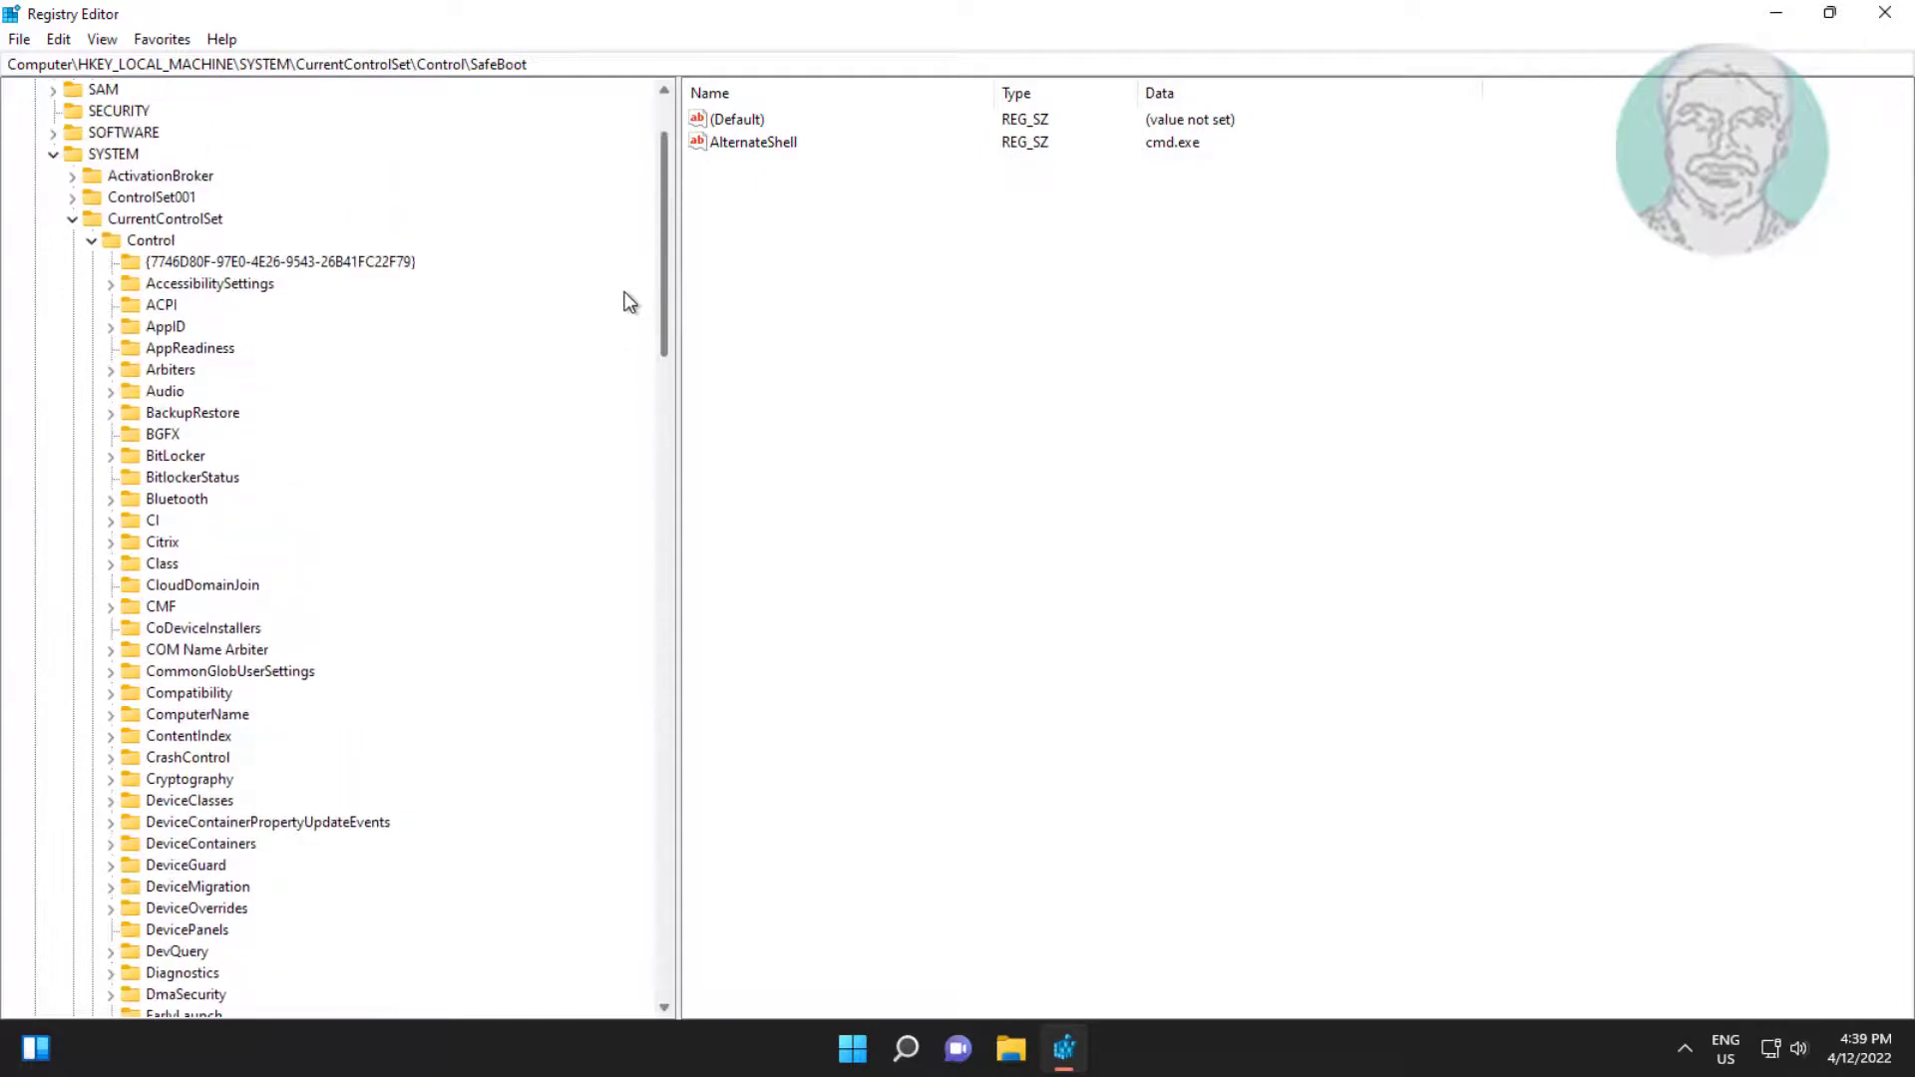
Step: Create a new subkey under Control named StorageDevicePolicies
{"action": "right_click", "coordinate": [173, 242]}
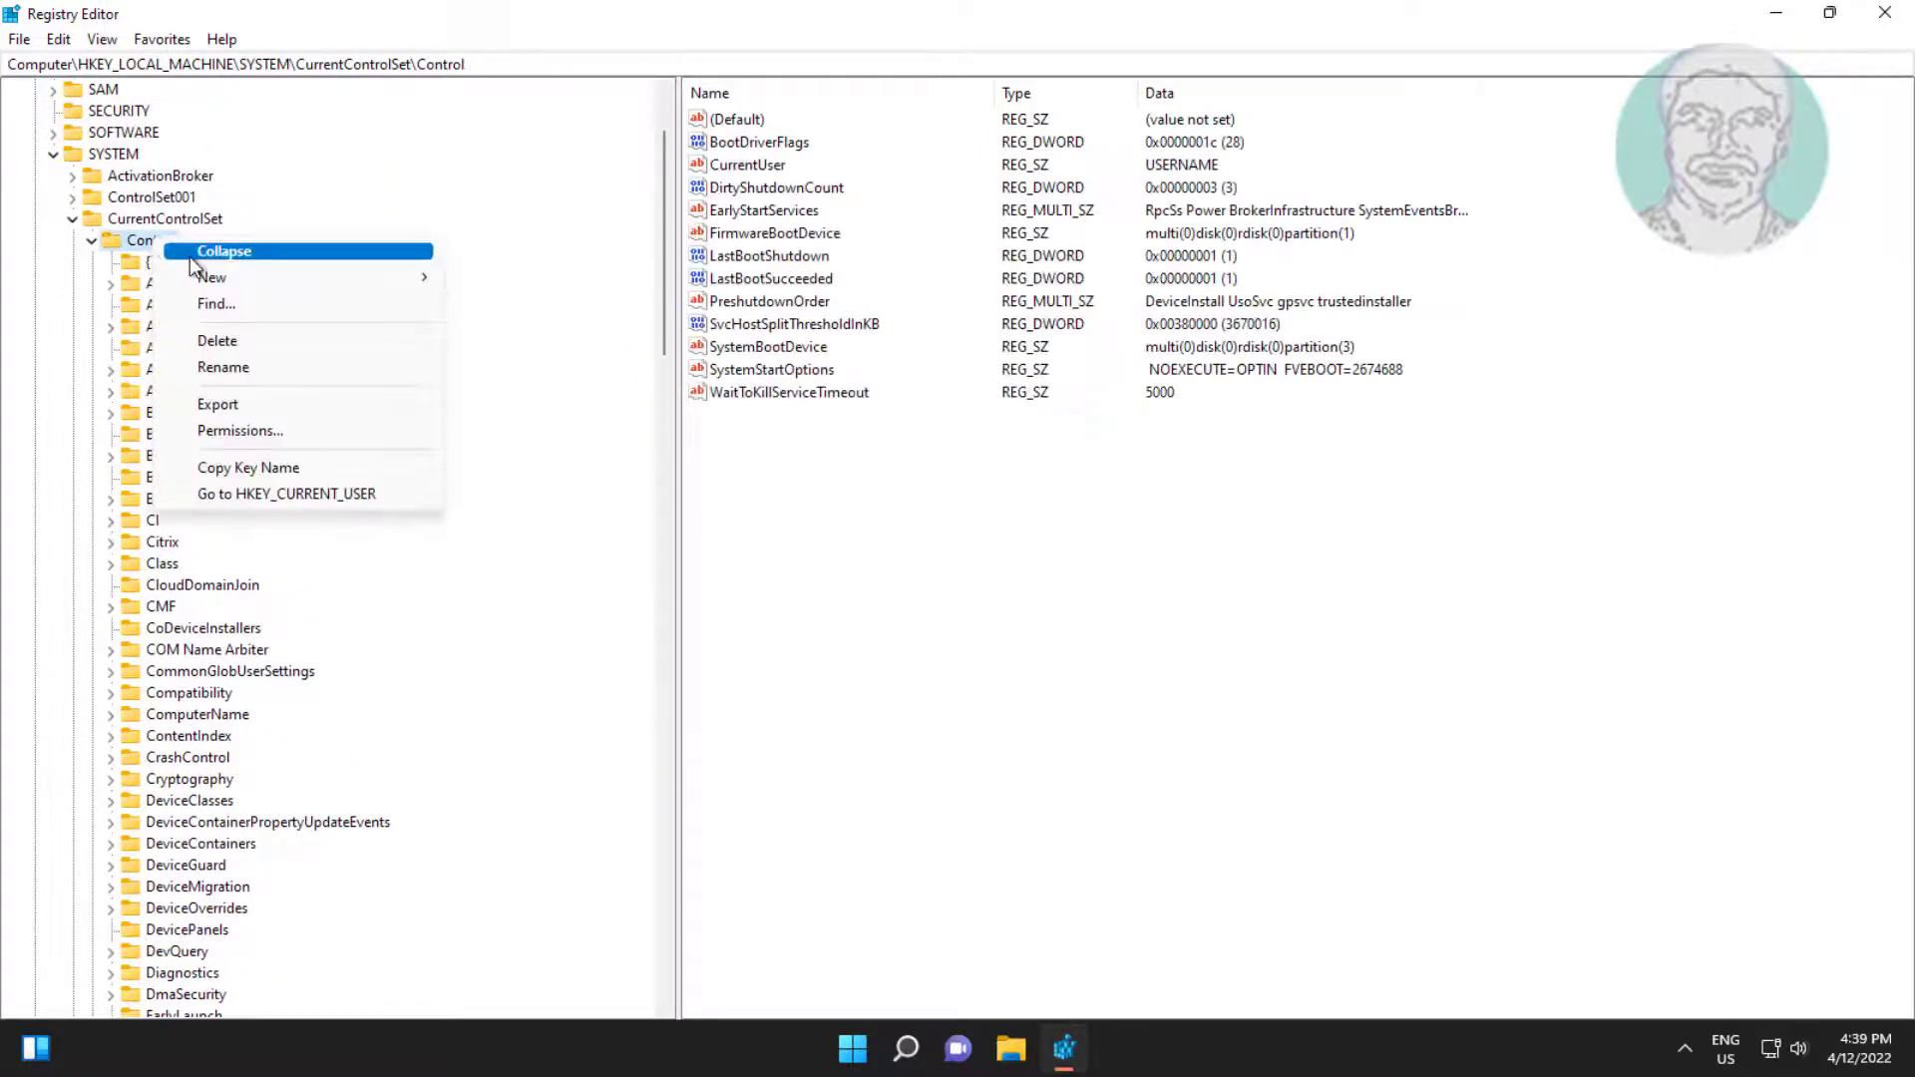
{"action": "mouse_move", "coordinate": [212, 277]}
{"action": "left_click", "coordinate": [502, 275]}
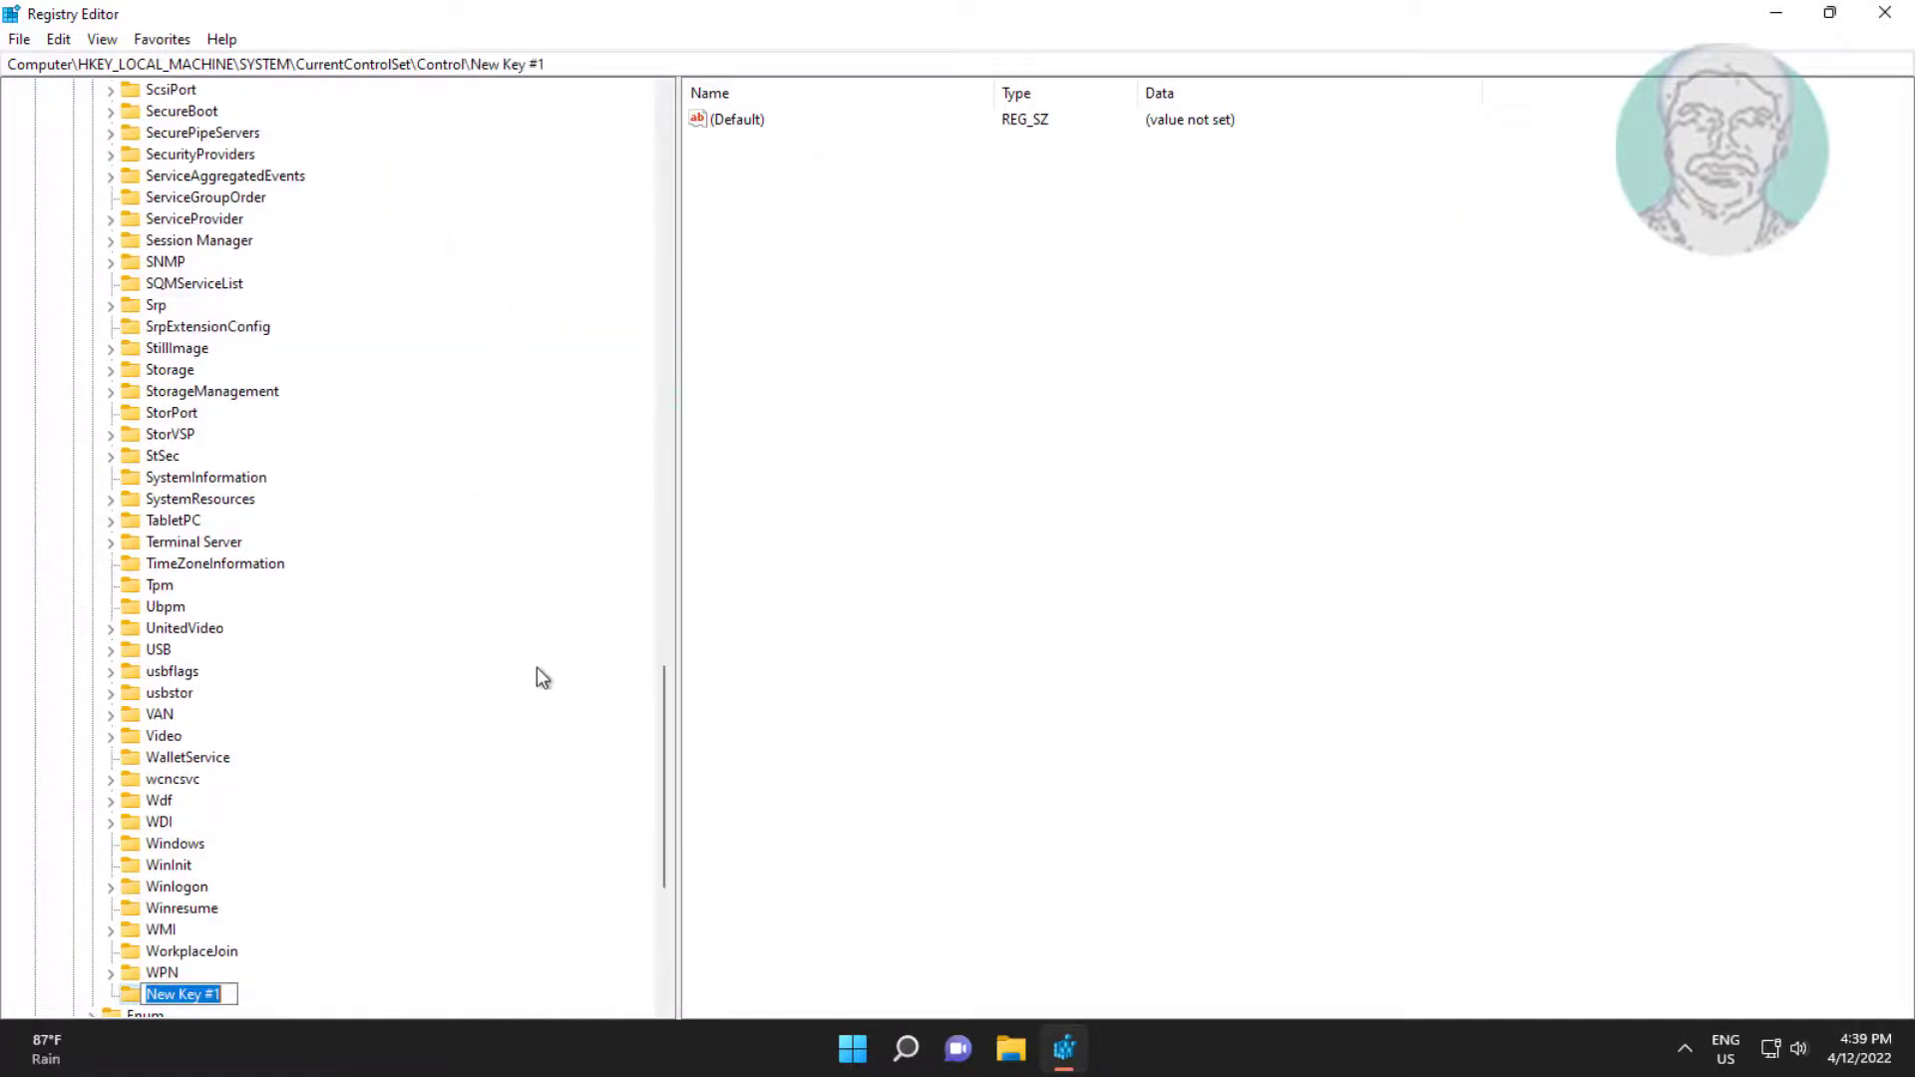
{"action": "type", "text": "St"}
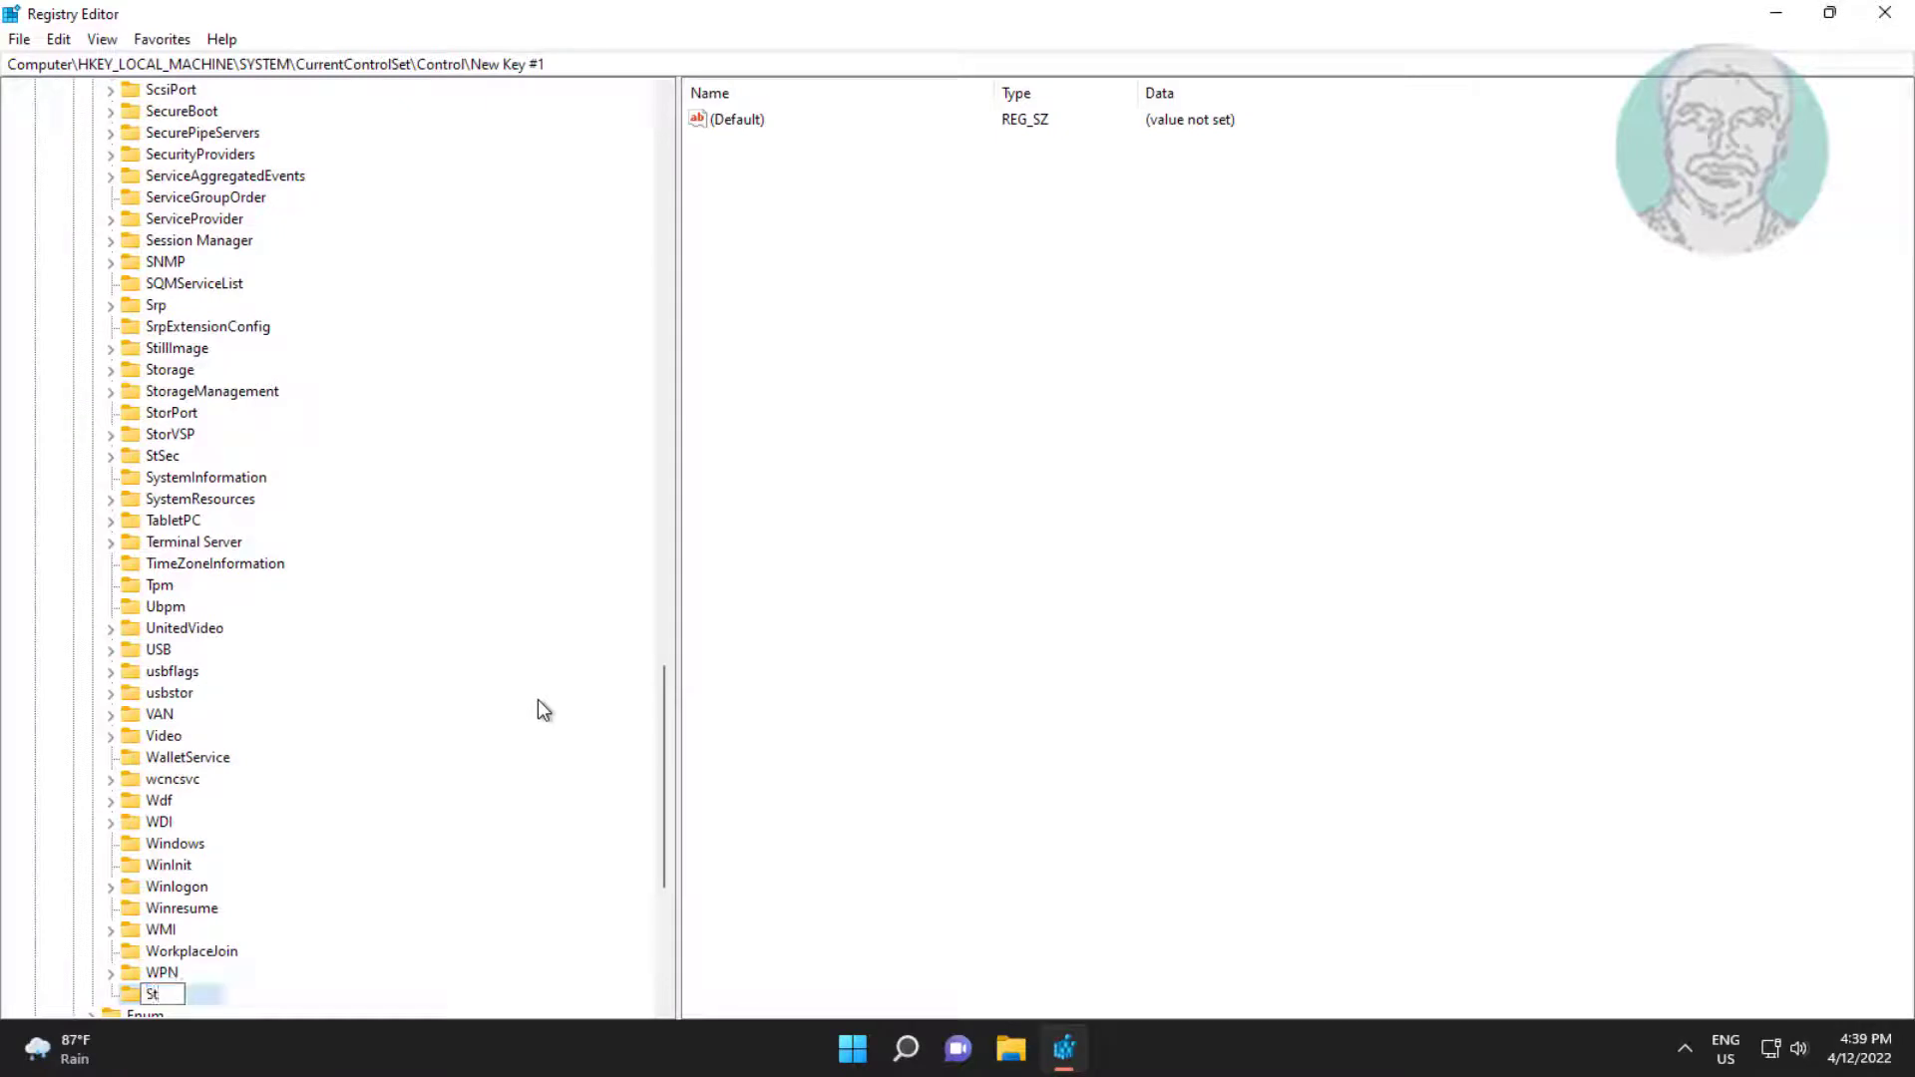
{"action": "type", "text": "orage"}
{"action": "type", "text": "De"}
{"action": "type", "text": "vicePol"}
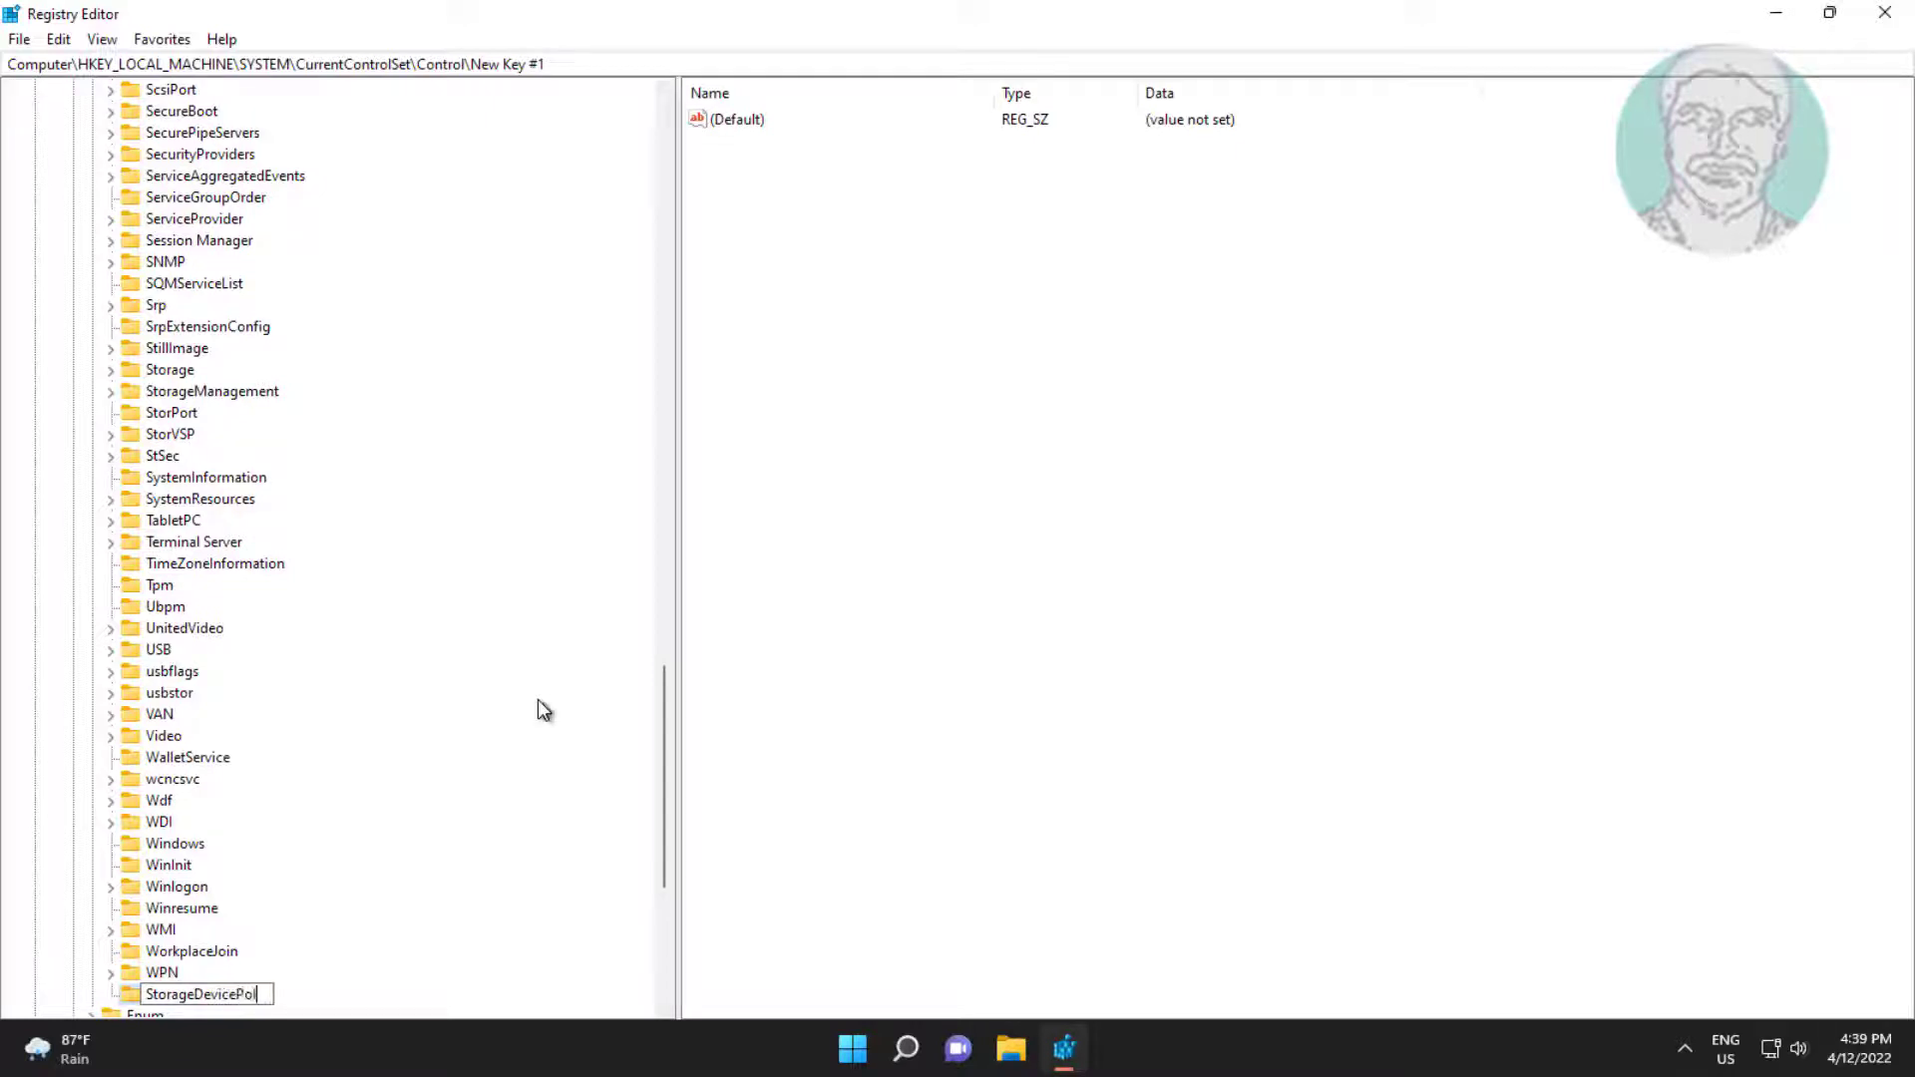
{"action": "type", "text": "icies"}
{"action": "key", "text": "Return"}
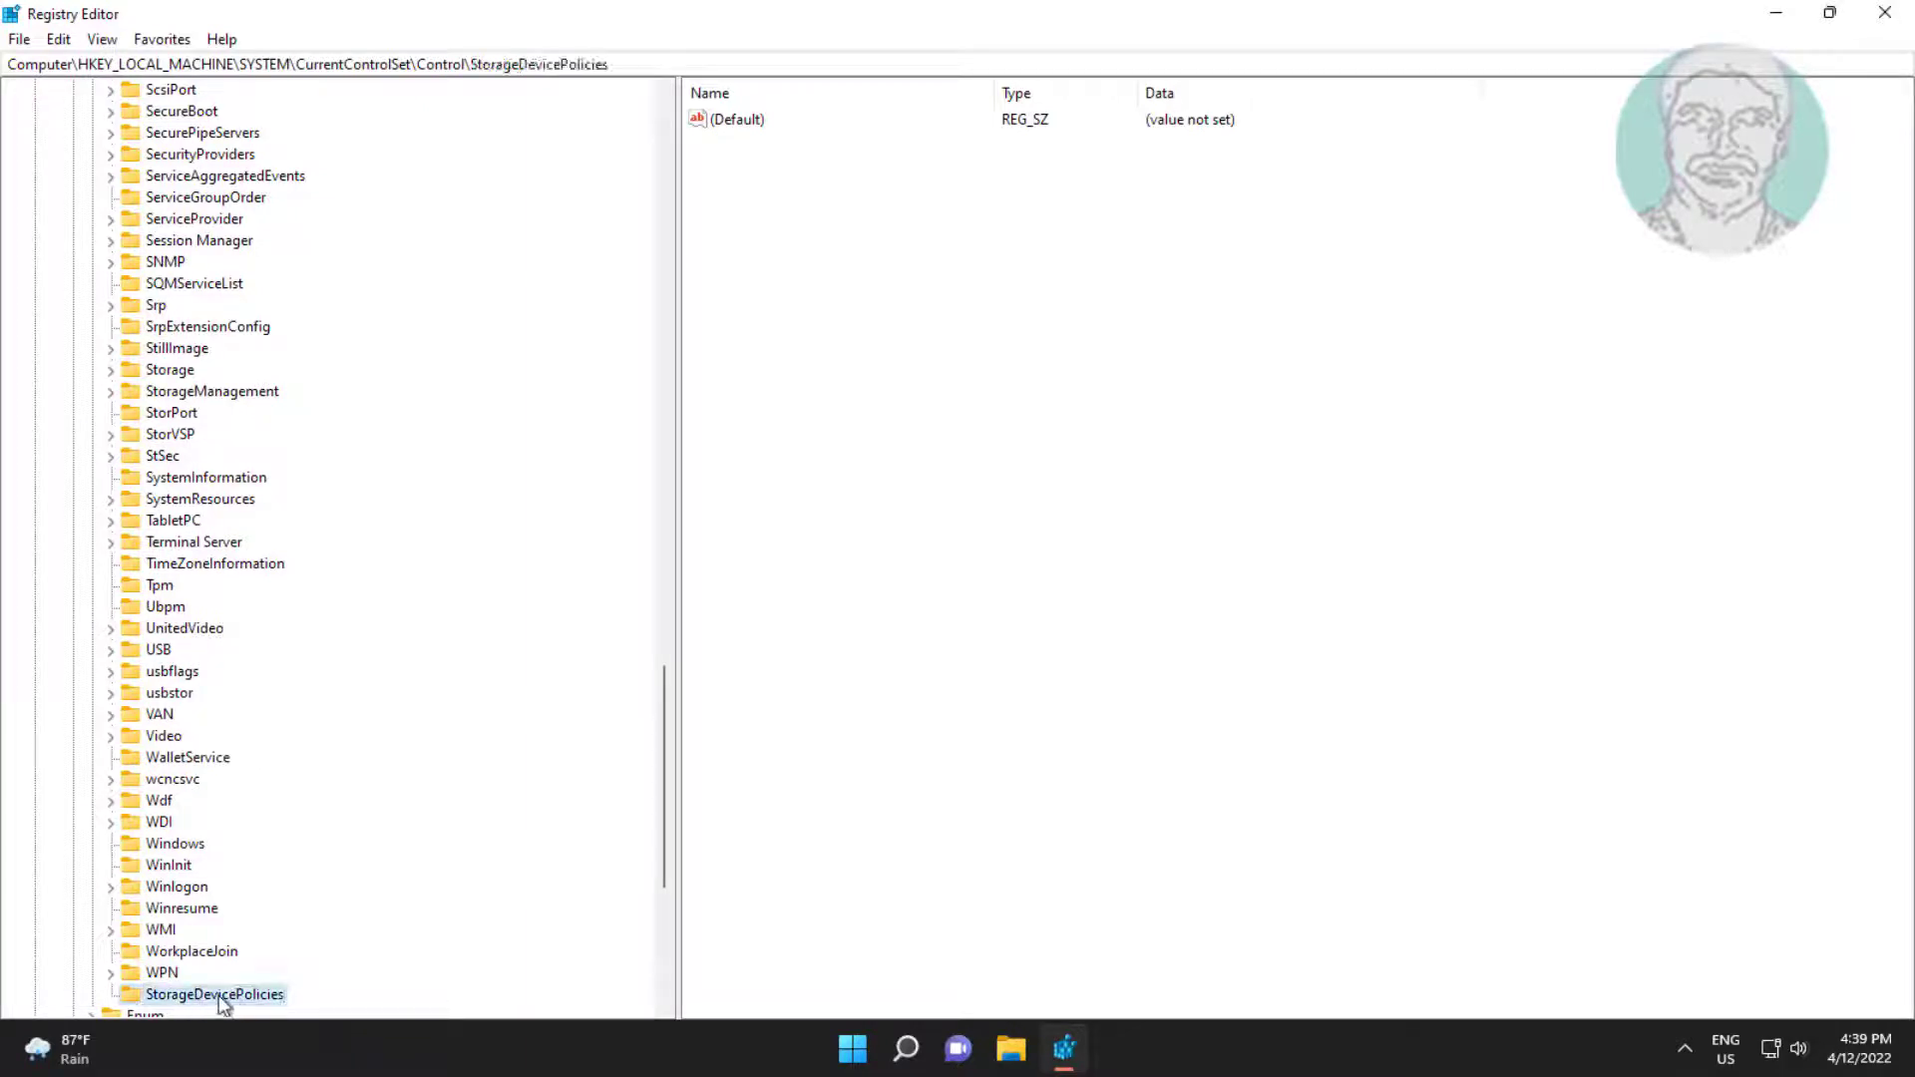
{"action": "scroll", "coordinate": [392, 971], "scroll_direction": "down", "scroll_amount": 2}
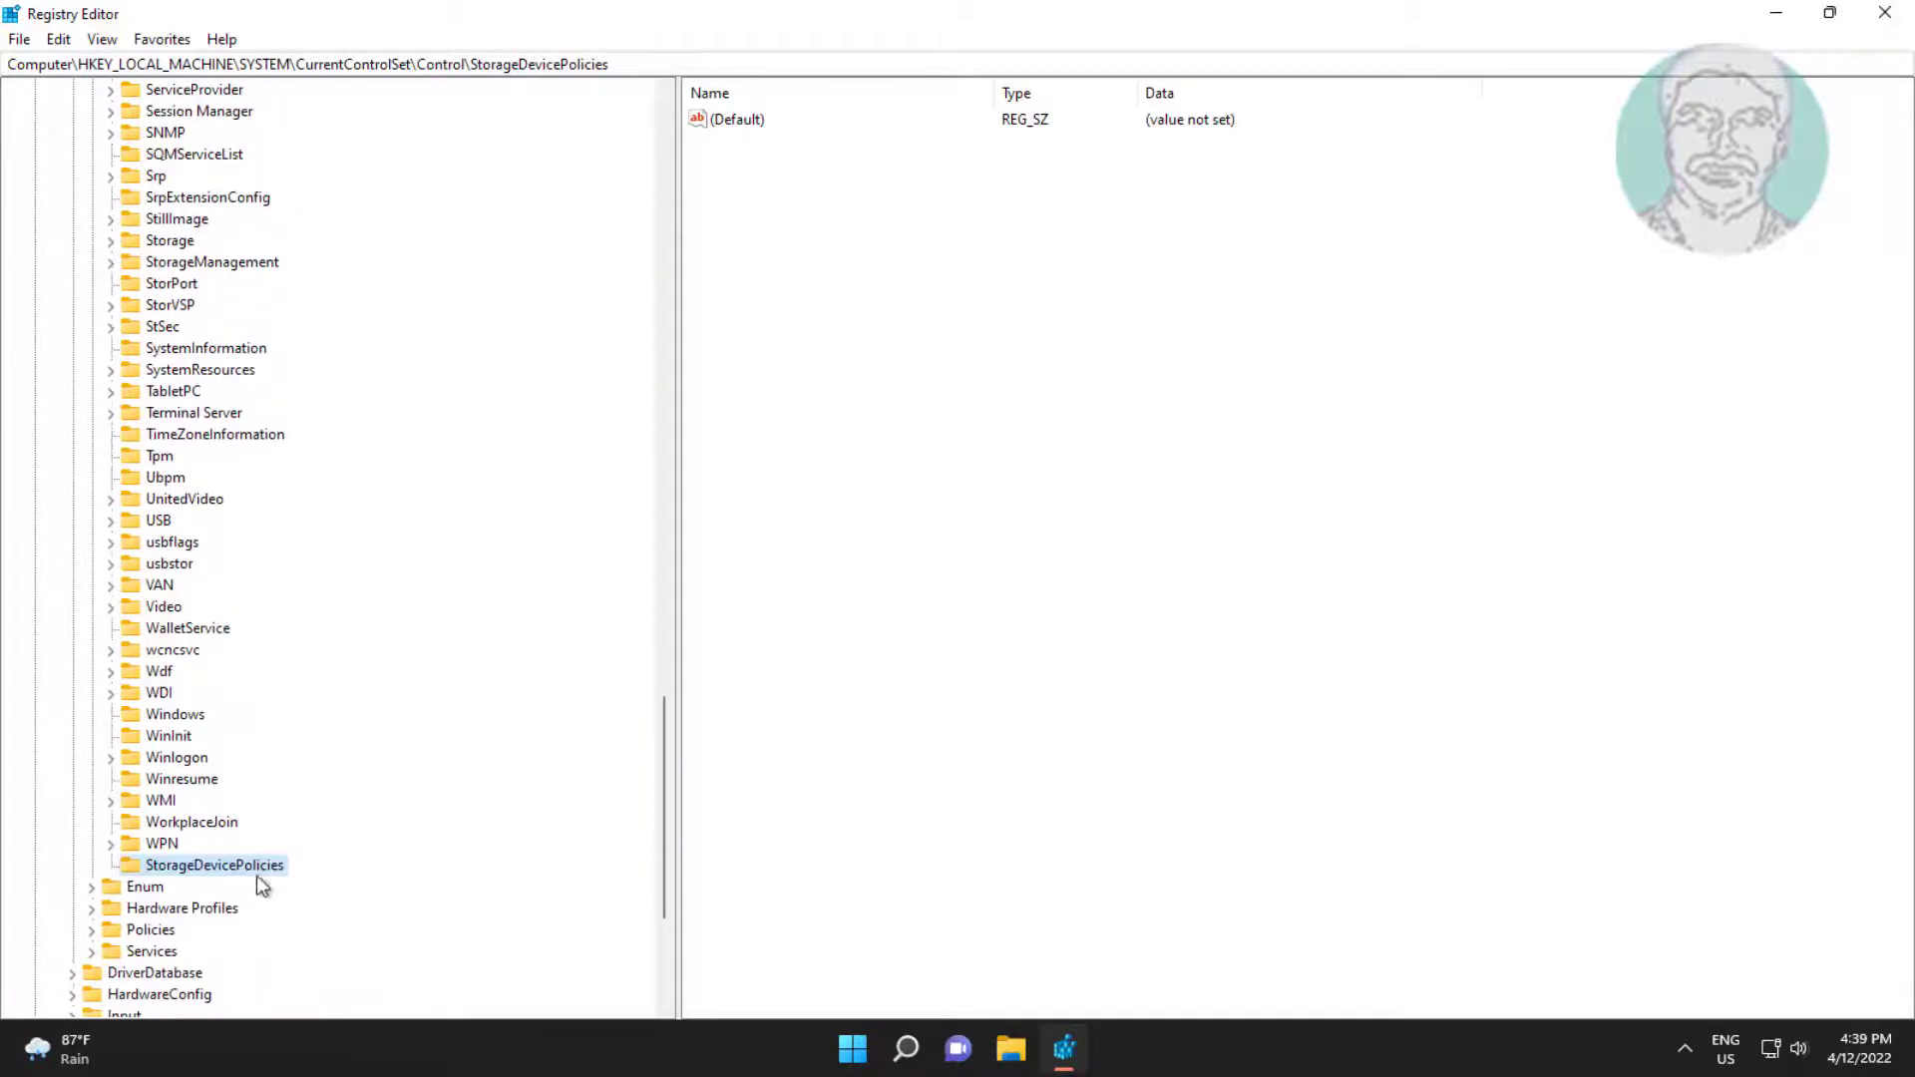
Step: Add a 32-bit DWORD named WriteProtect with value data 0 under StorageDevicePolicies
{"action": "right_click", "coordinate": [899, 308]}
{"action": "mouse_move", "coordinate": [962, 321]}
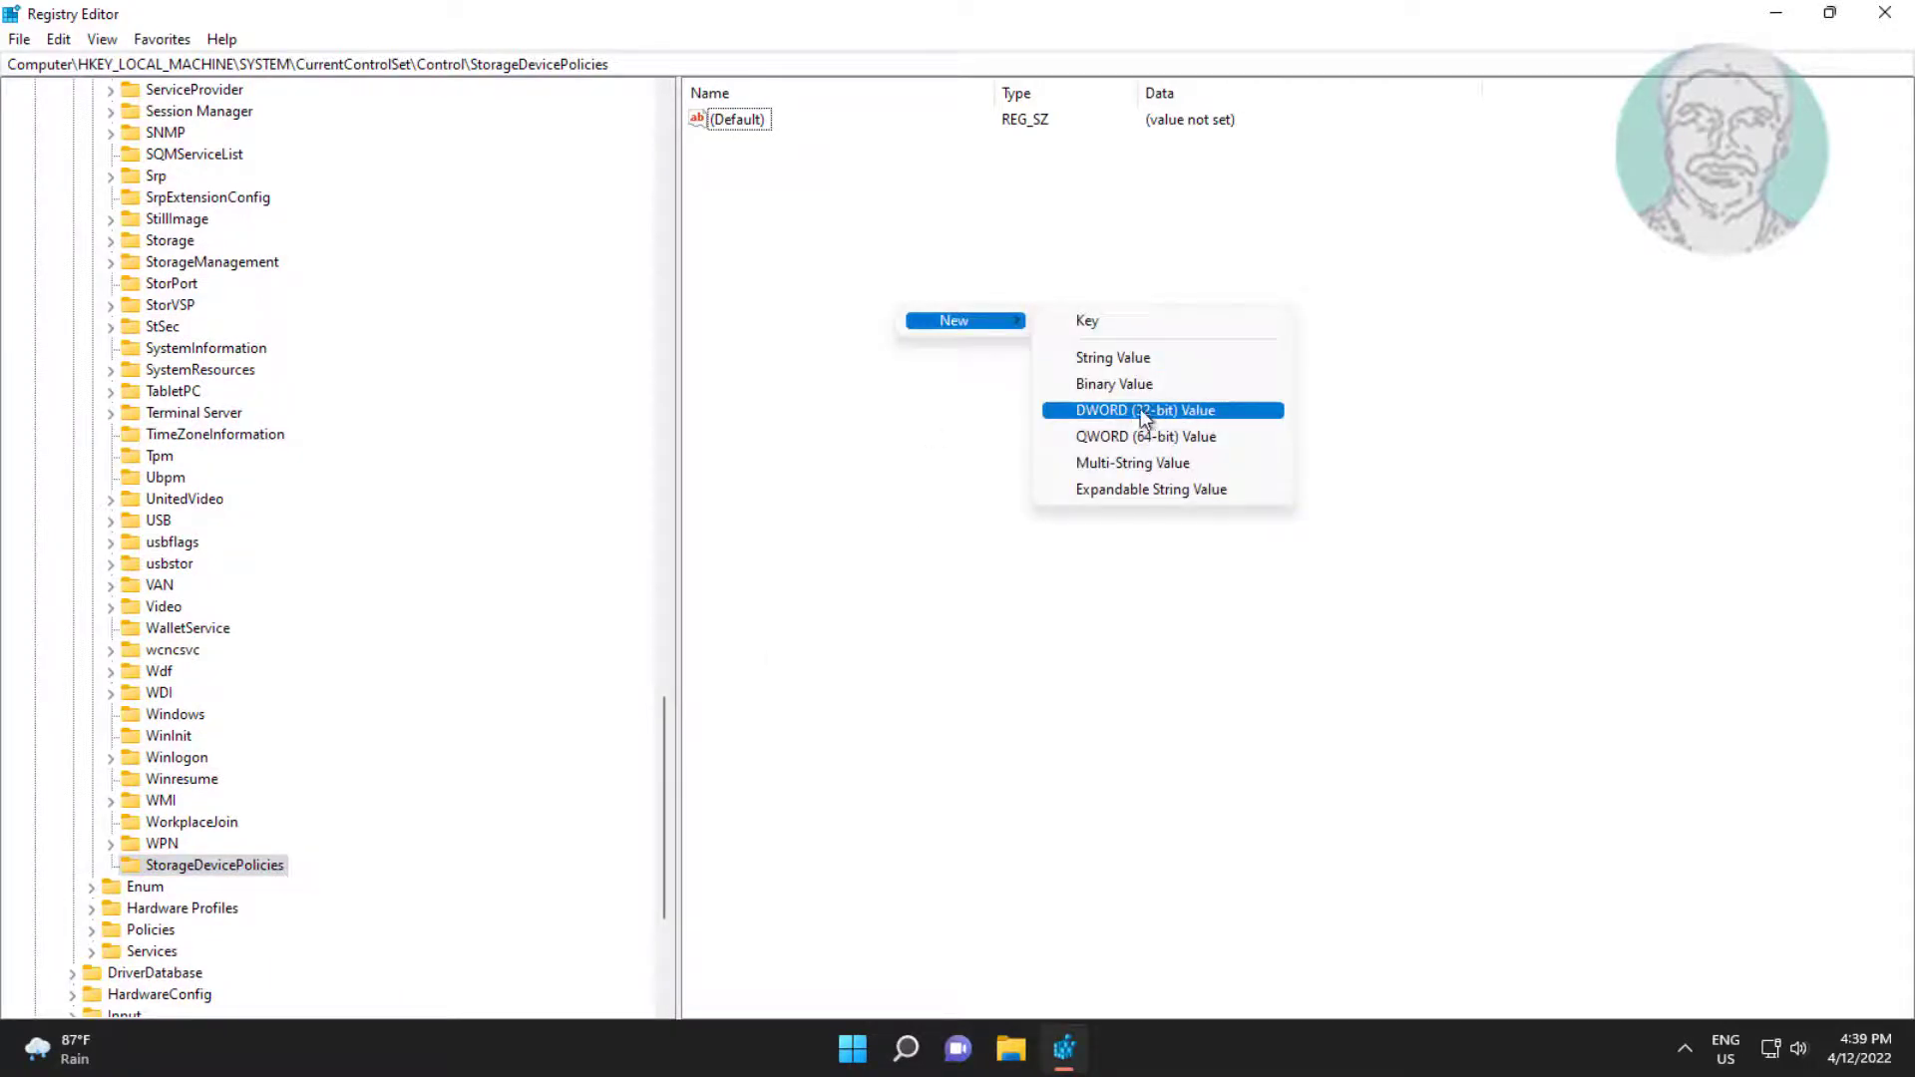
{"action": "left_click", "coordinate": [1152, 413]}
{"action": "type", "text": "W"}
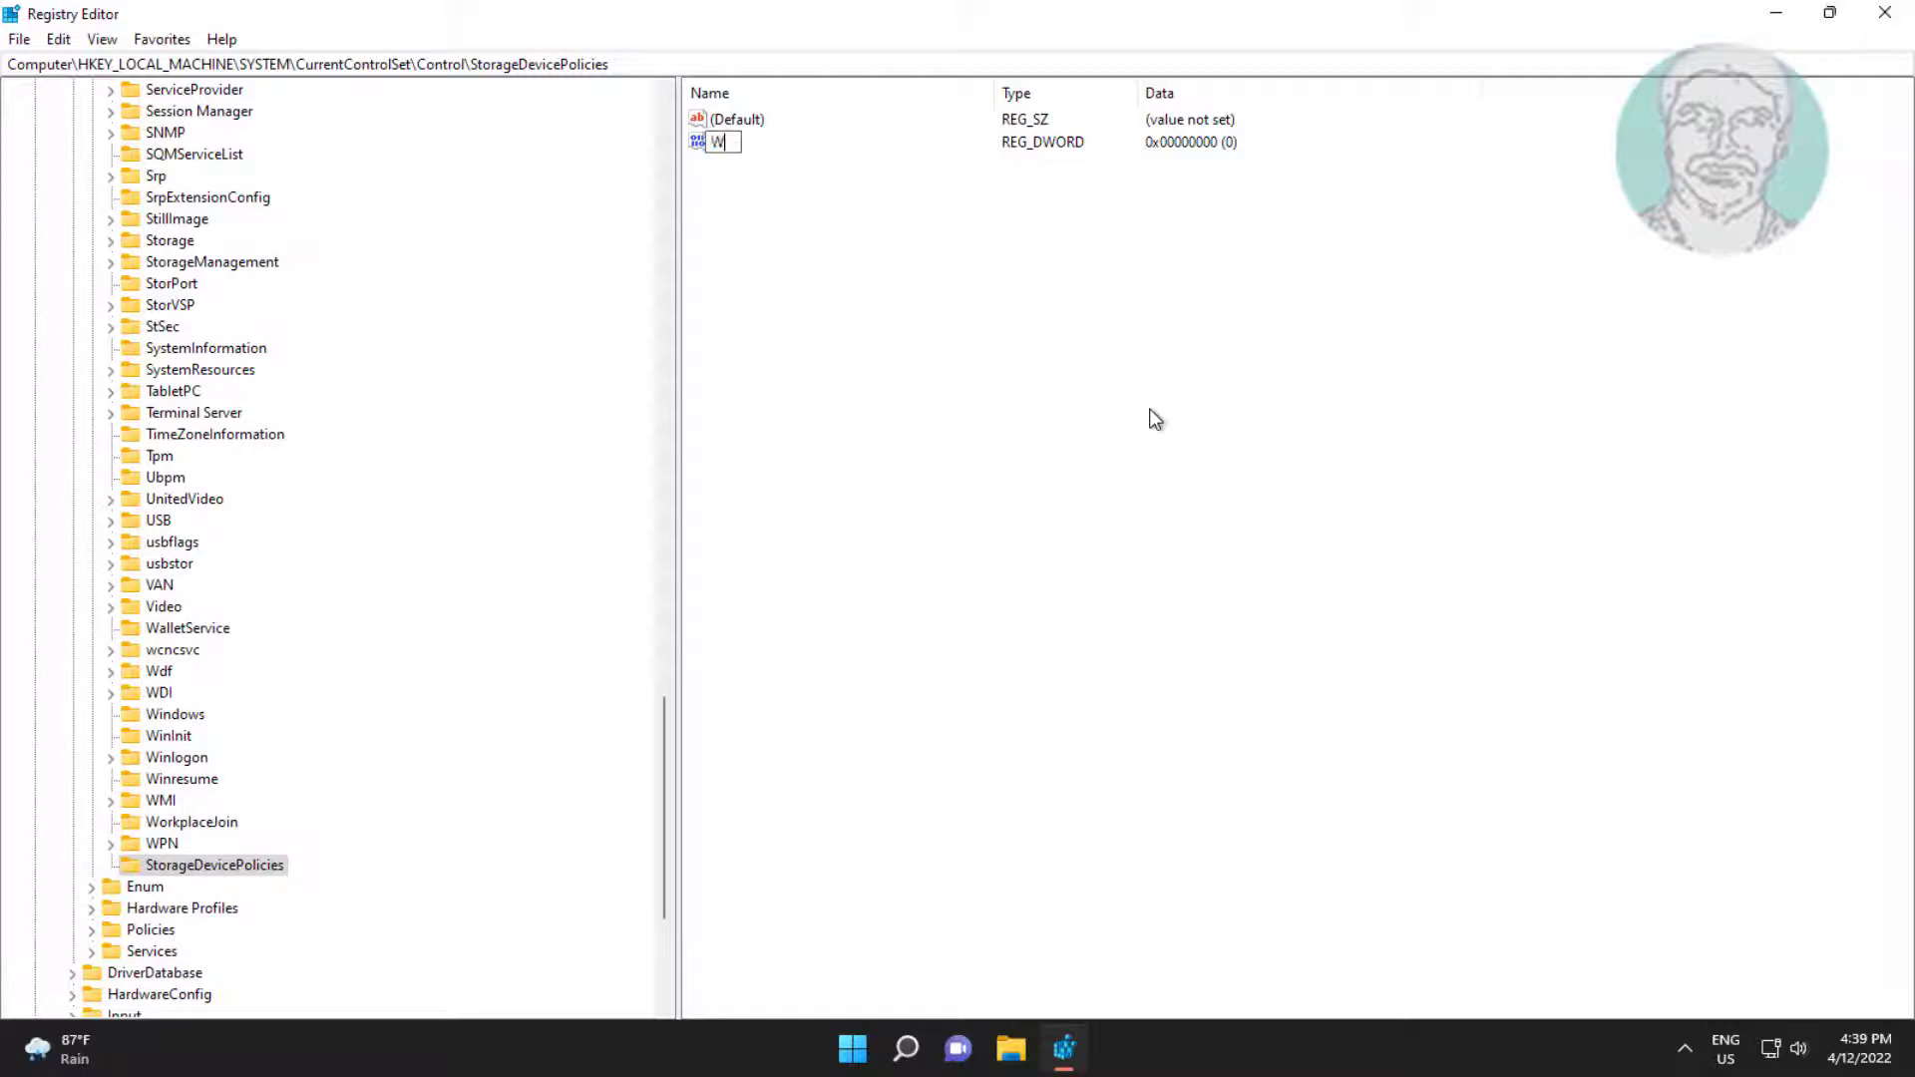
{"action": "type", "text": "rite"}
{"action": "type", "text": "Prot"}
{"action": "type", "text": "ect"}
{"action": "key", "text": "Return"}
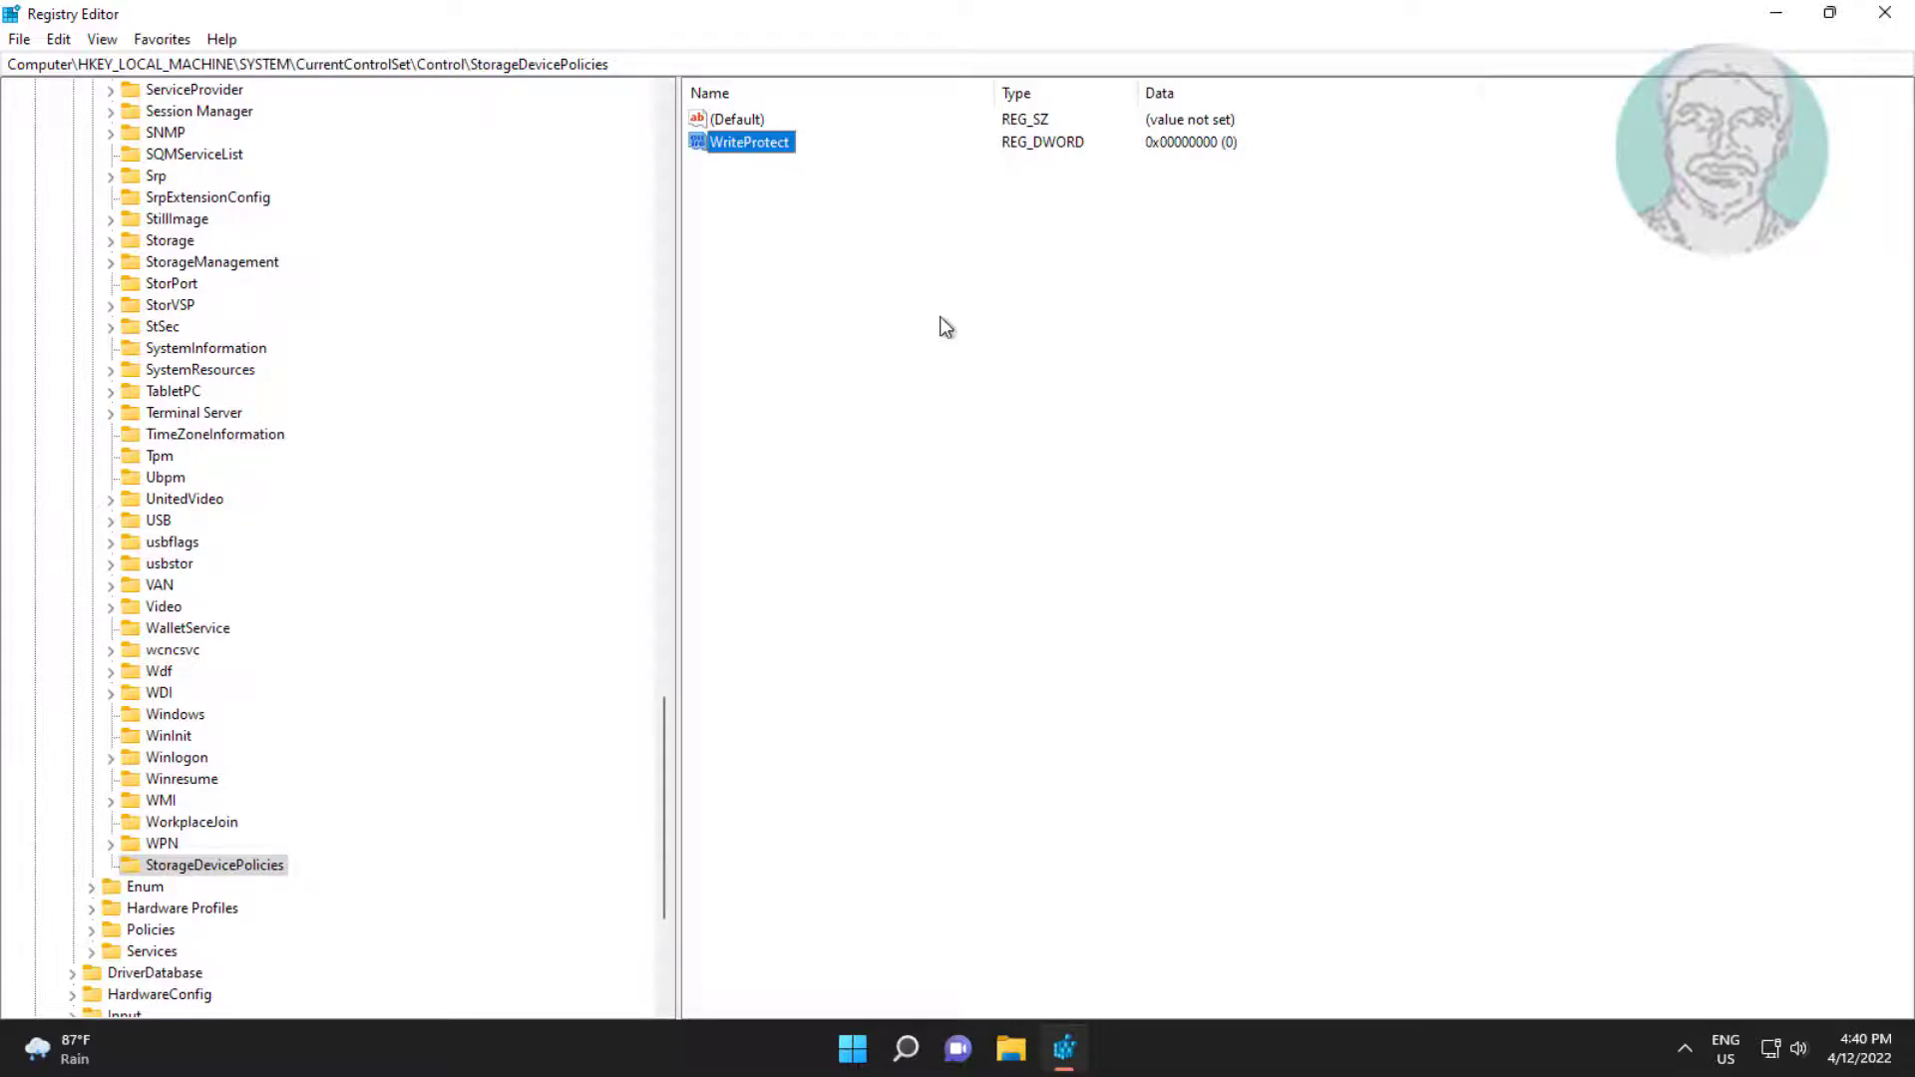
{"action": "double_click", "coordinate": [771, 145]}
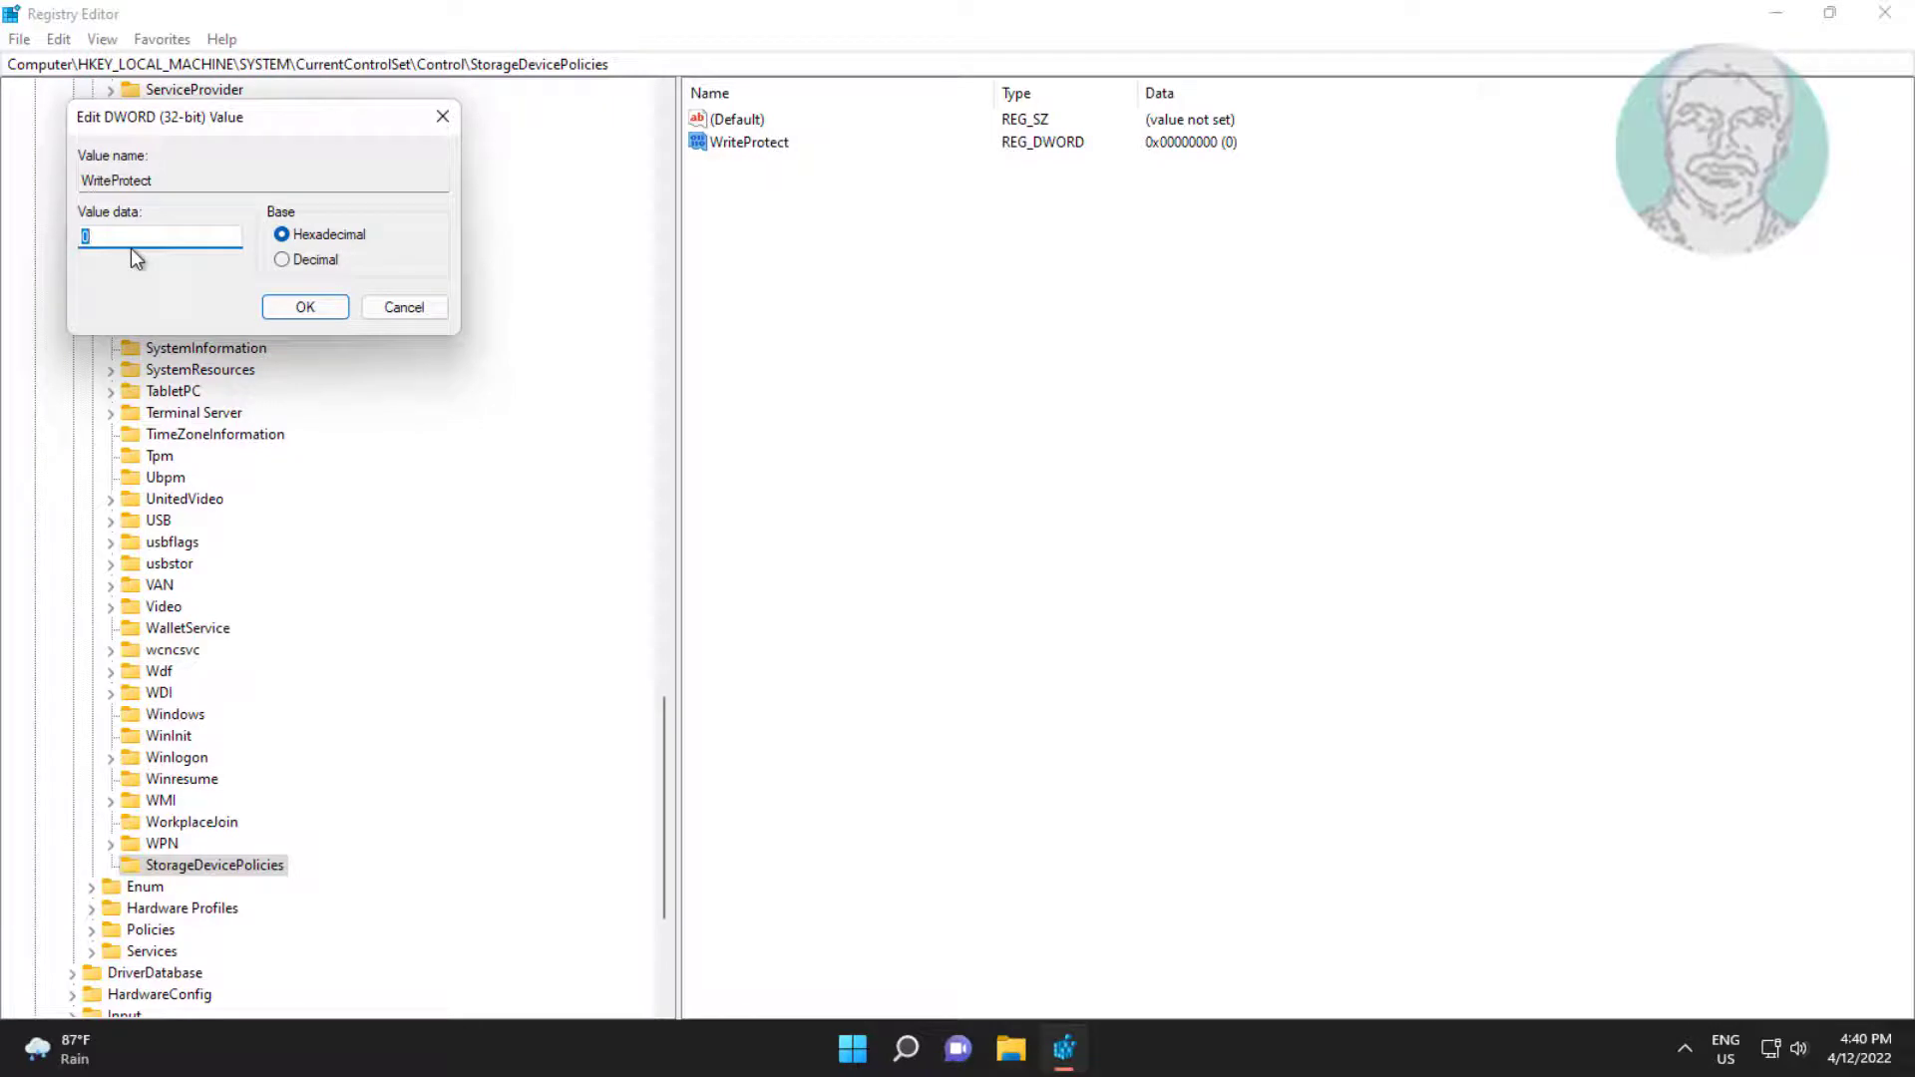
{"action": "type", "text": "0"}
{"action": "left_click", "coordinate": [303, 305]}
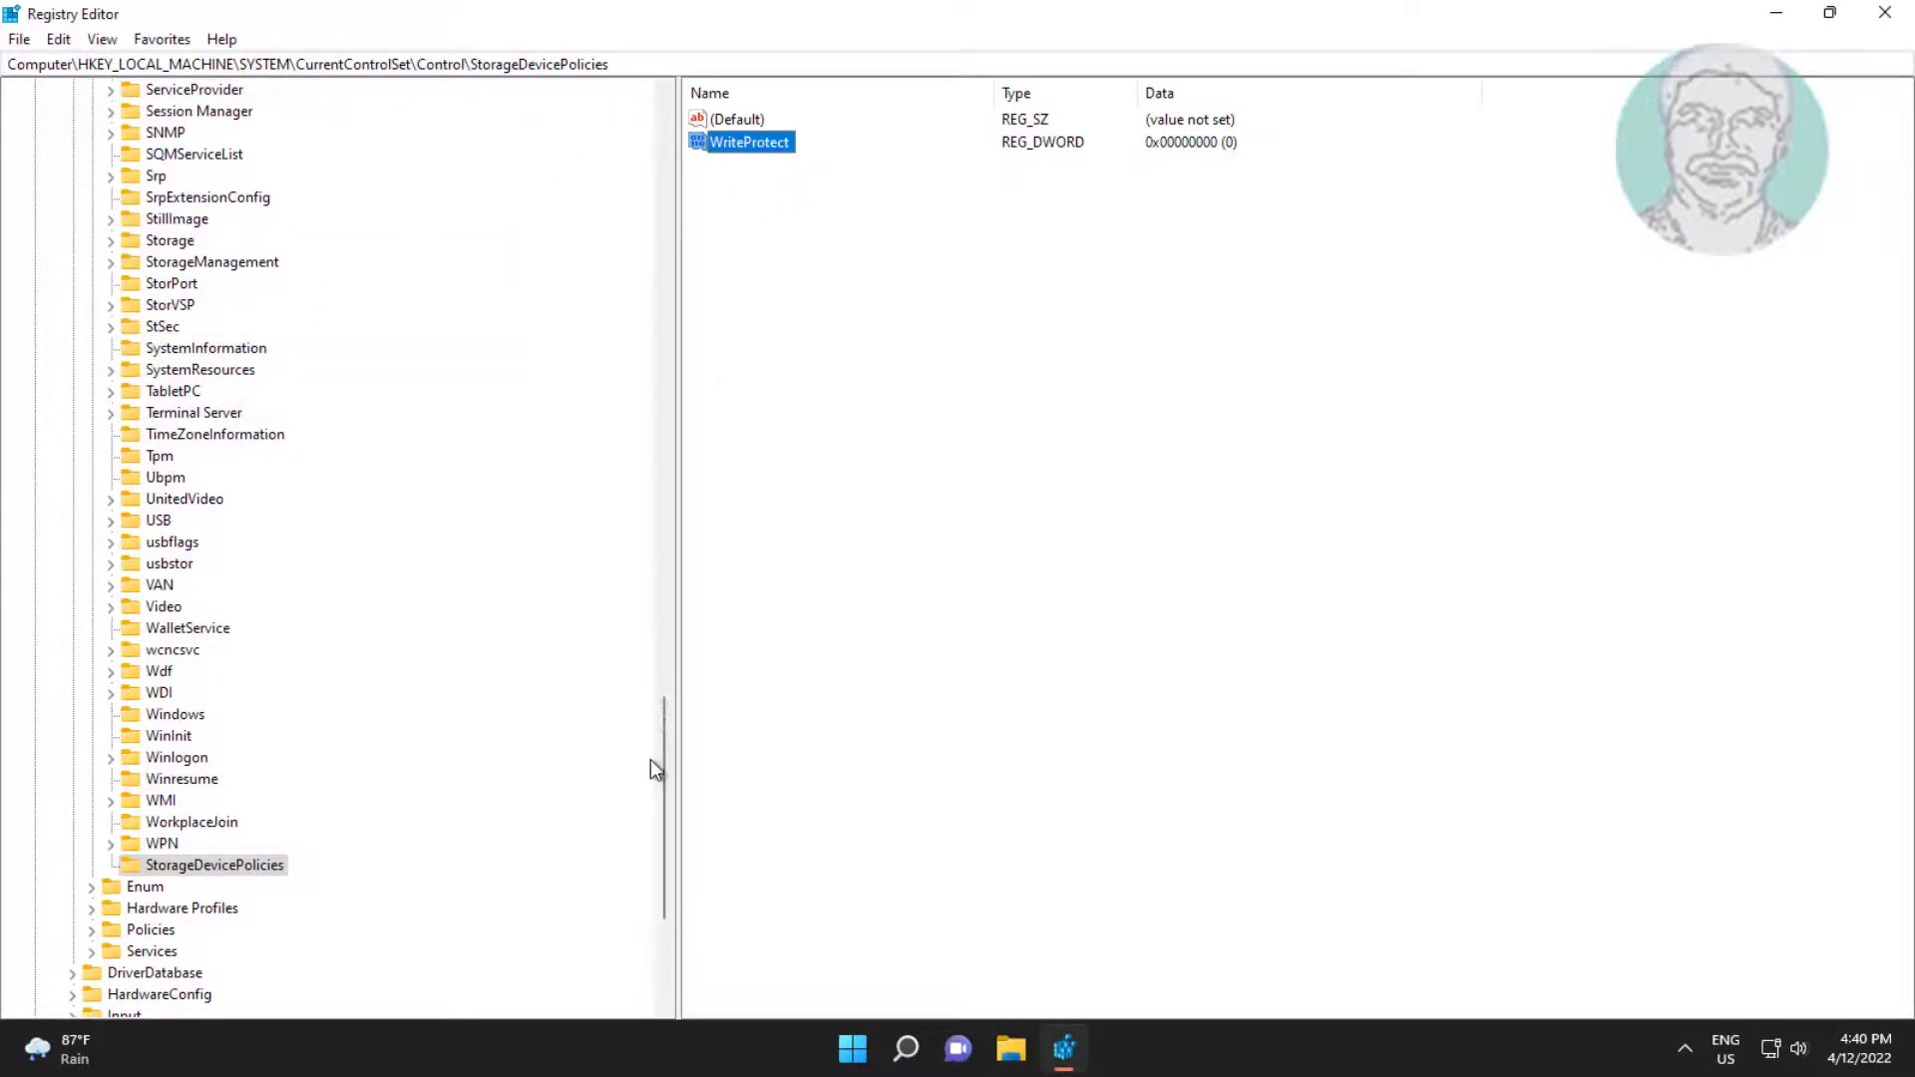
{"action": "left_click_drag", "start_coordinate": [663, 771], "coordinate": [603, 172]}
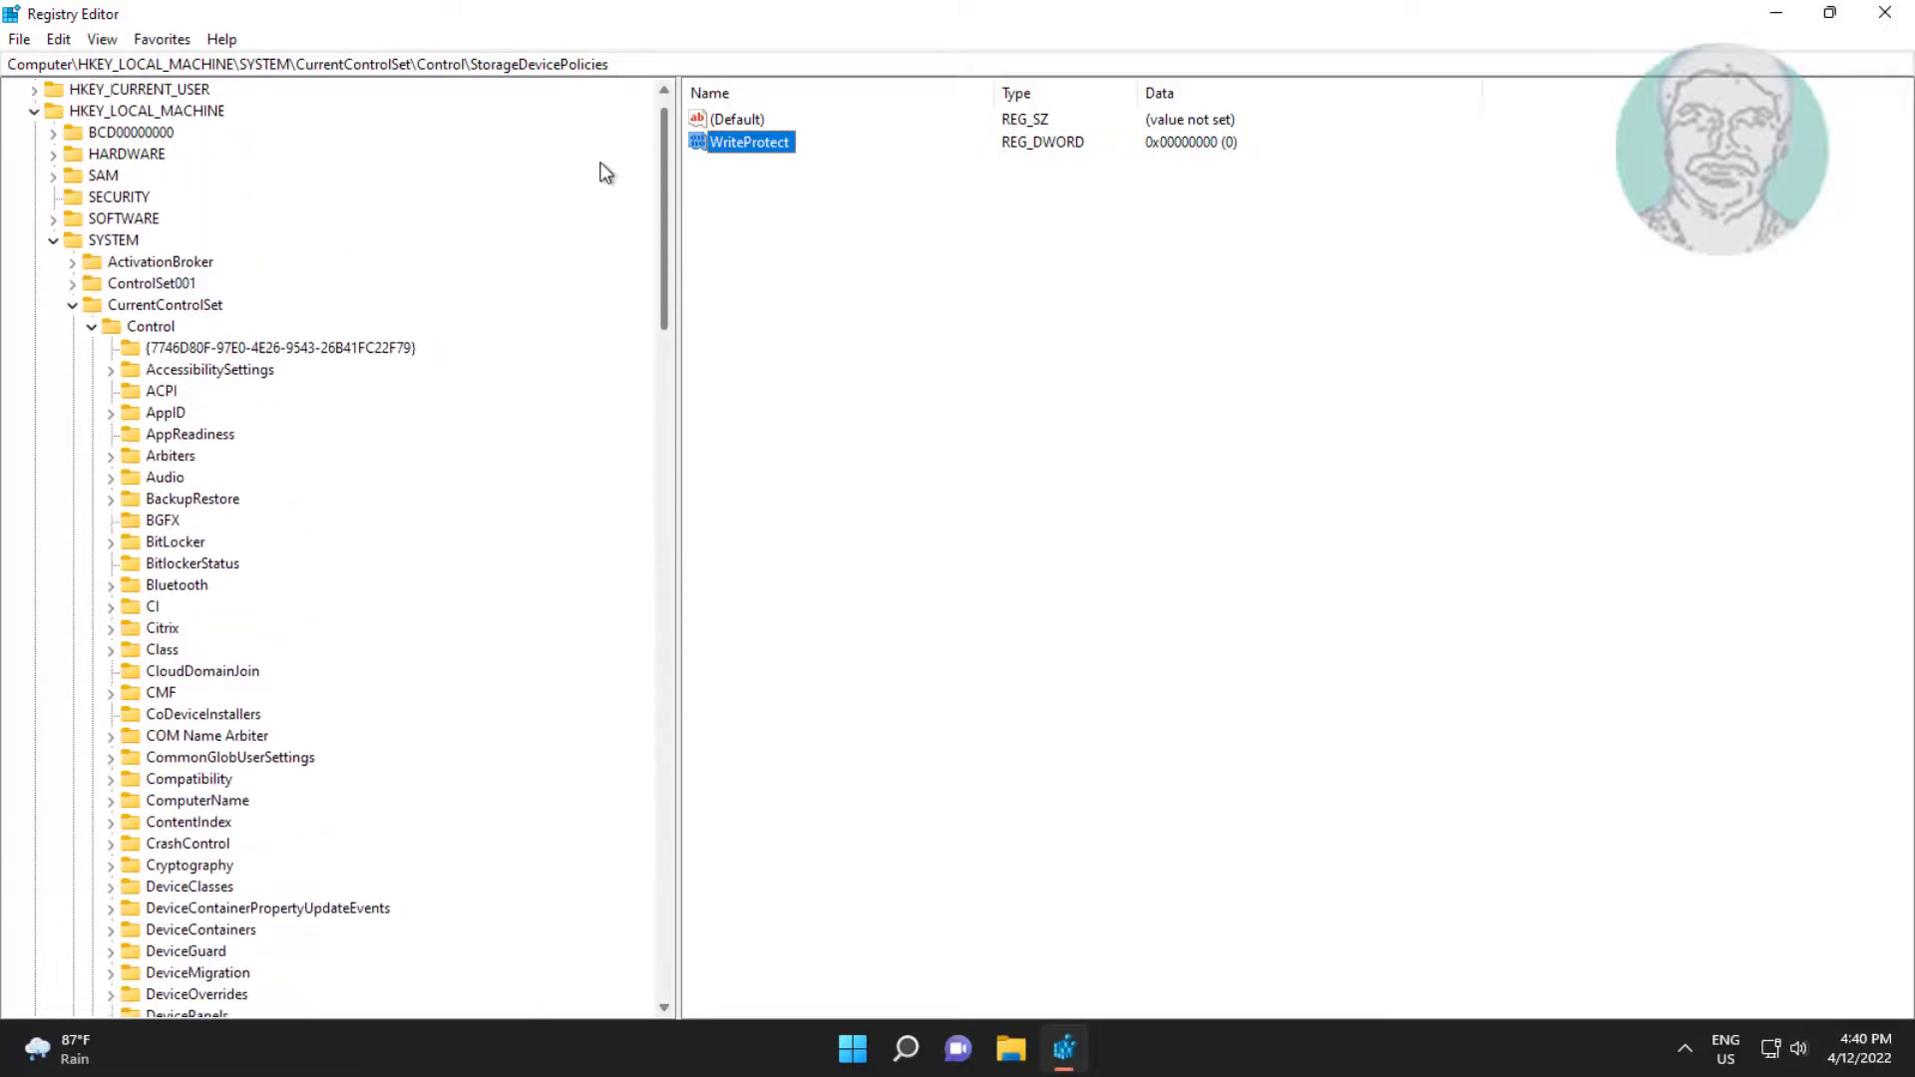
Step: Collapse the tree back to HKEY_LOCAL_MACHINE, close Registry Editor and bring up Start
{"action": "left_click", "coordinate": [92, 369]}
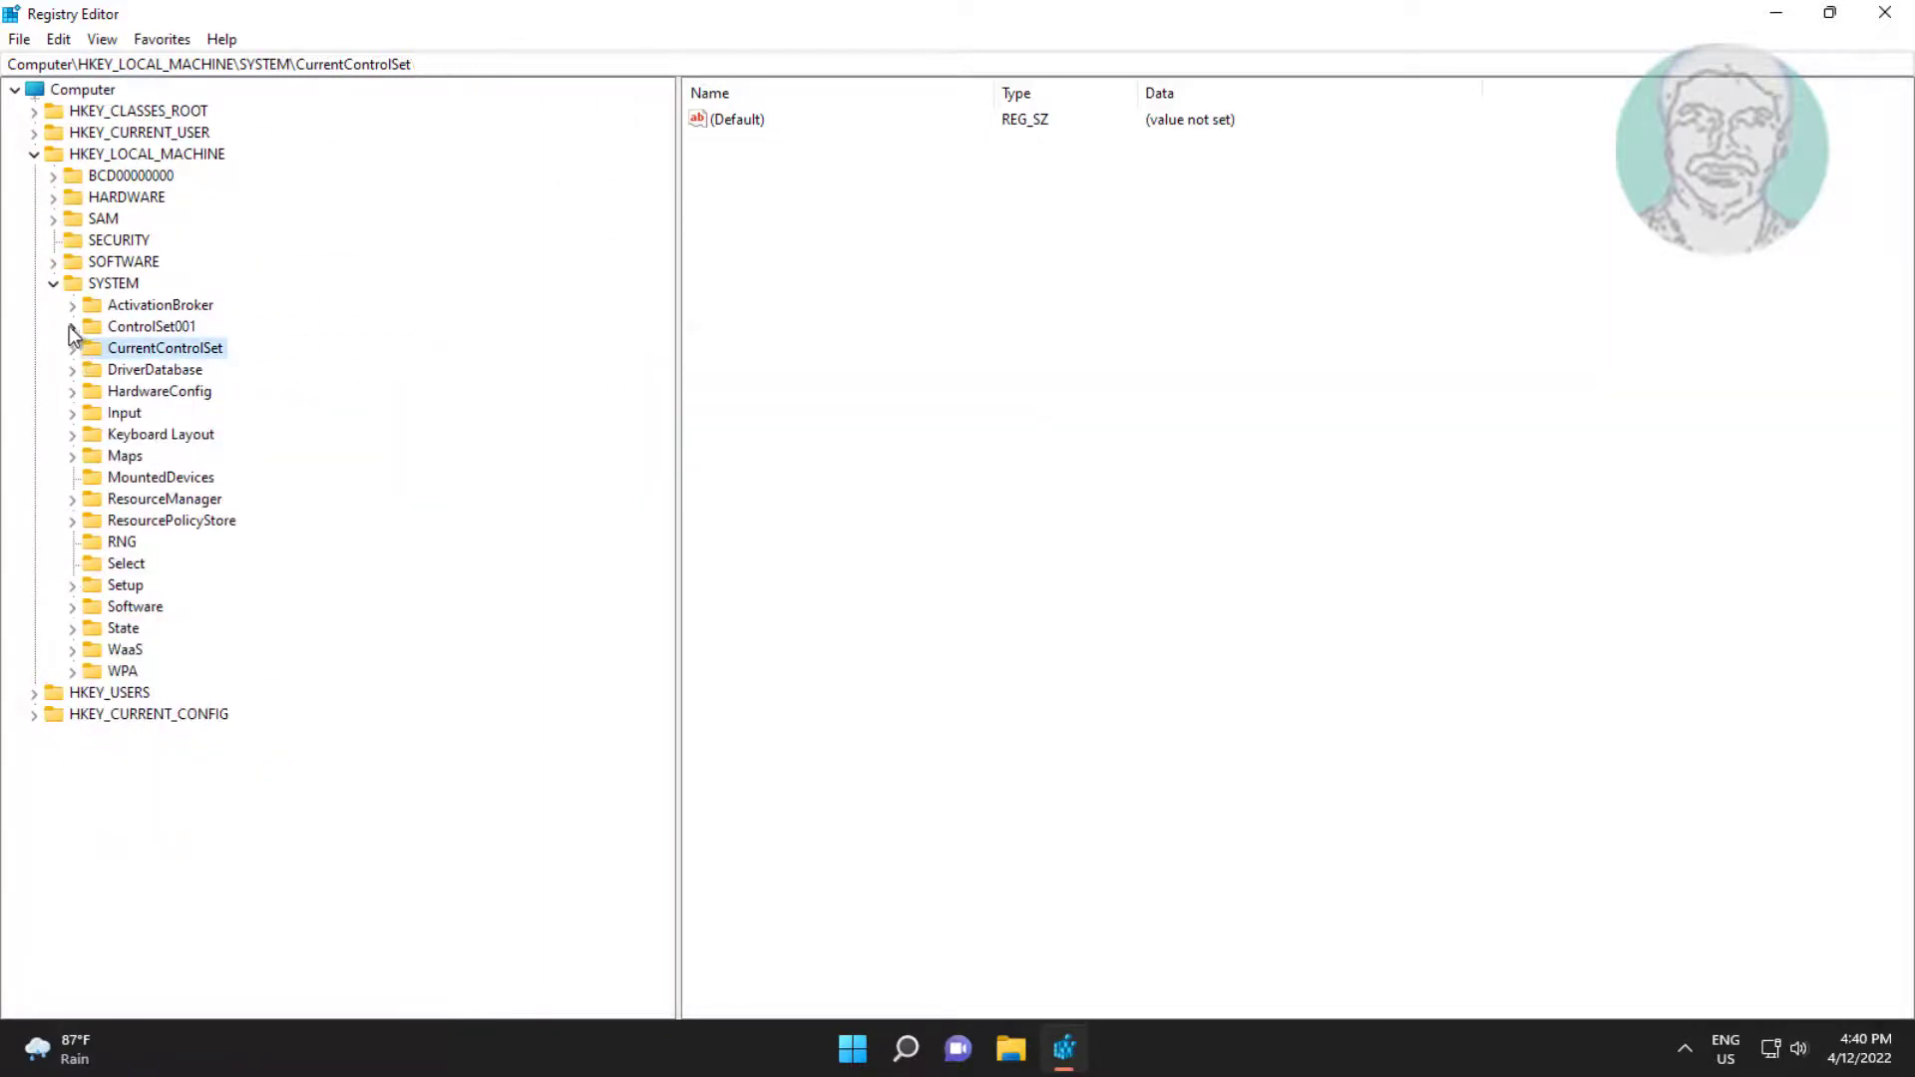
{"action": "left_click", "coordinate": [53, 283]}
{"action": "left_click", "coordinate": [34, 155]}
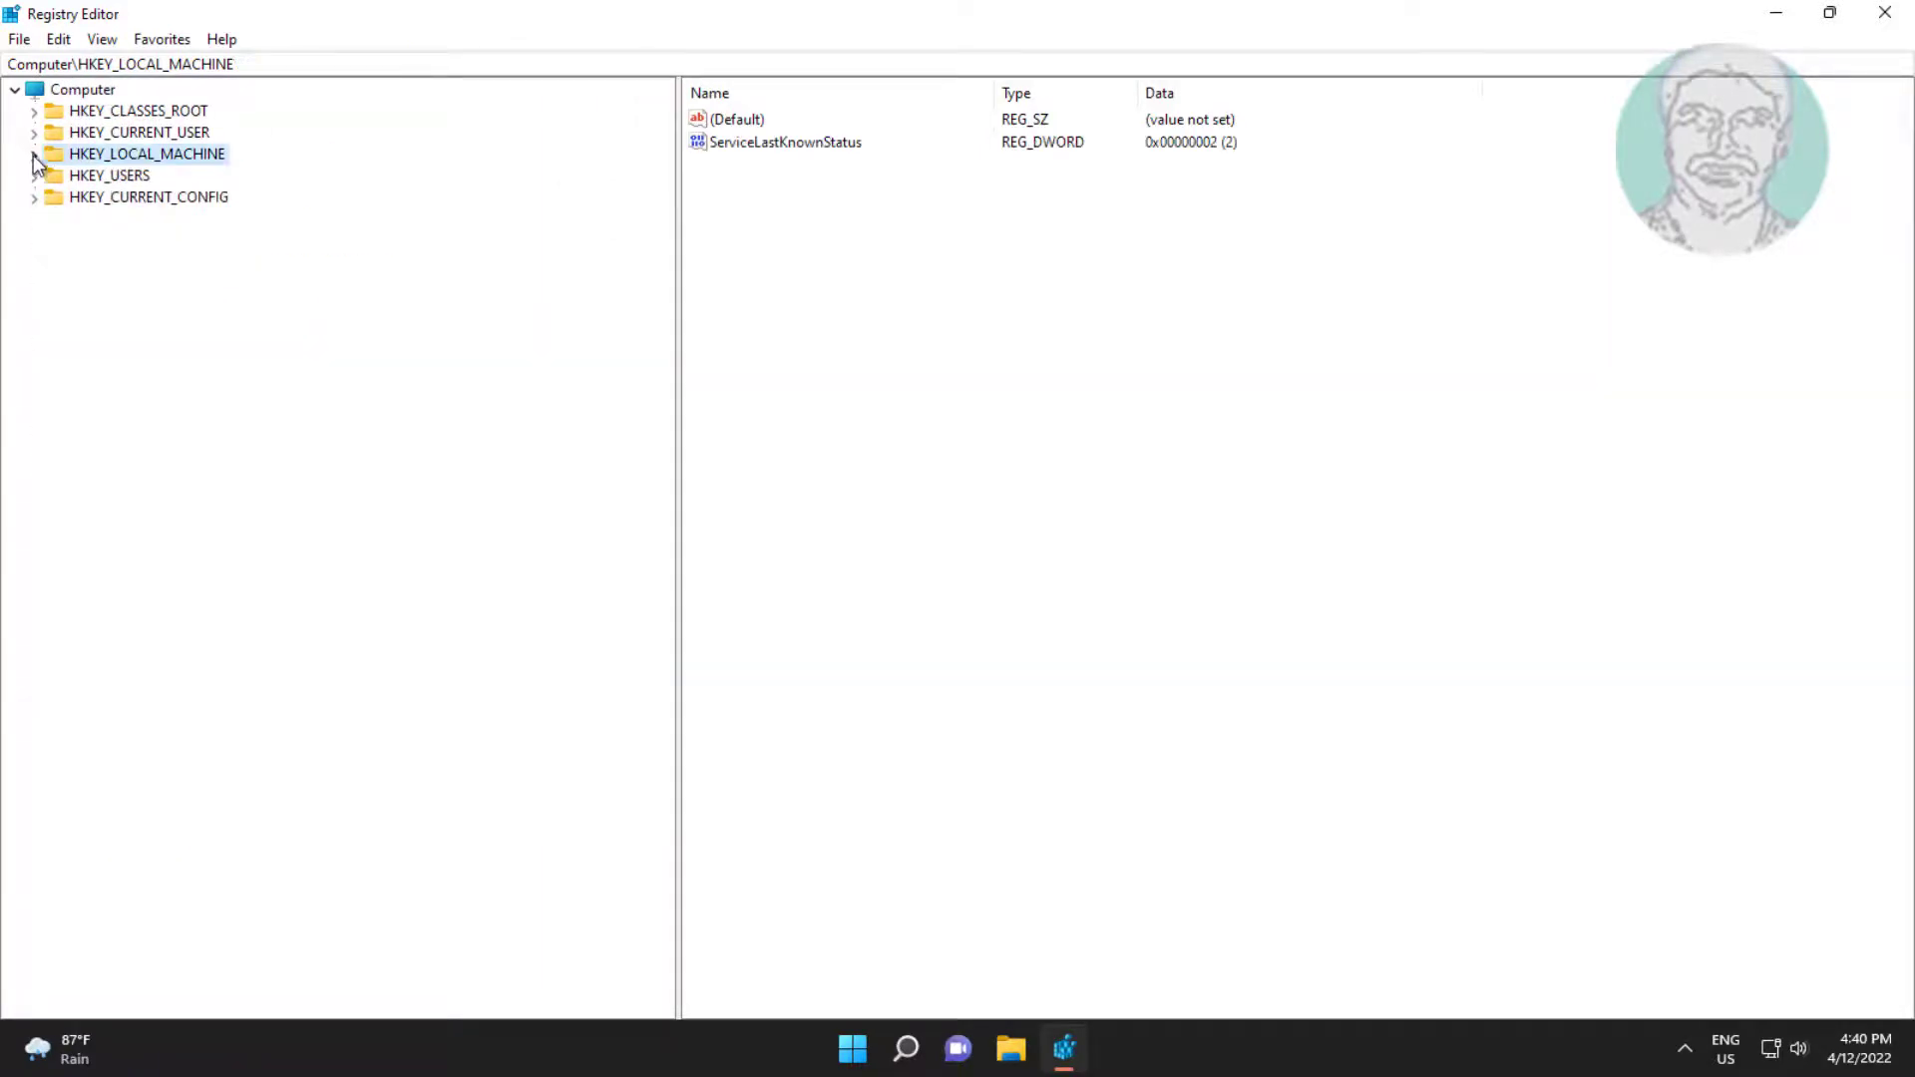
{"action": "left_click", "coordinate": [1884, 12]}
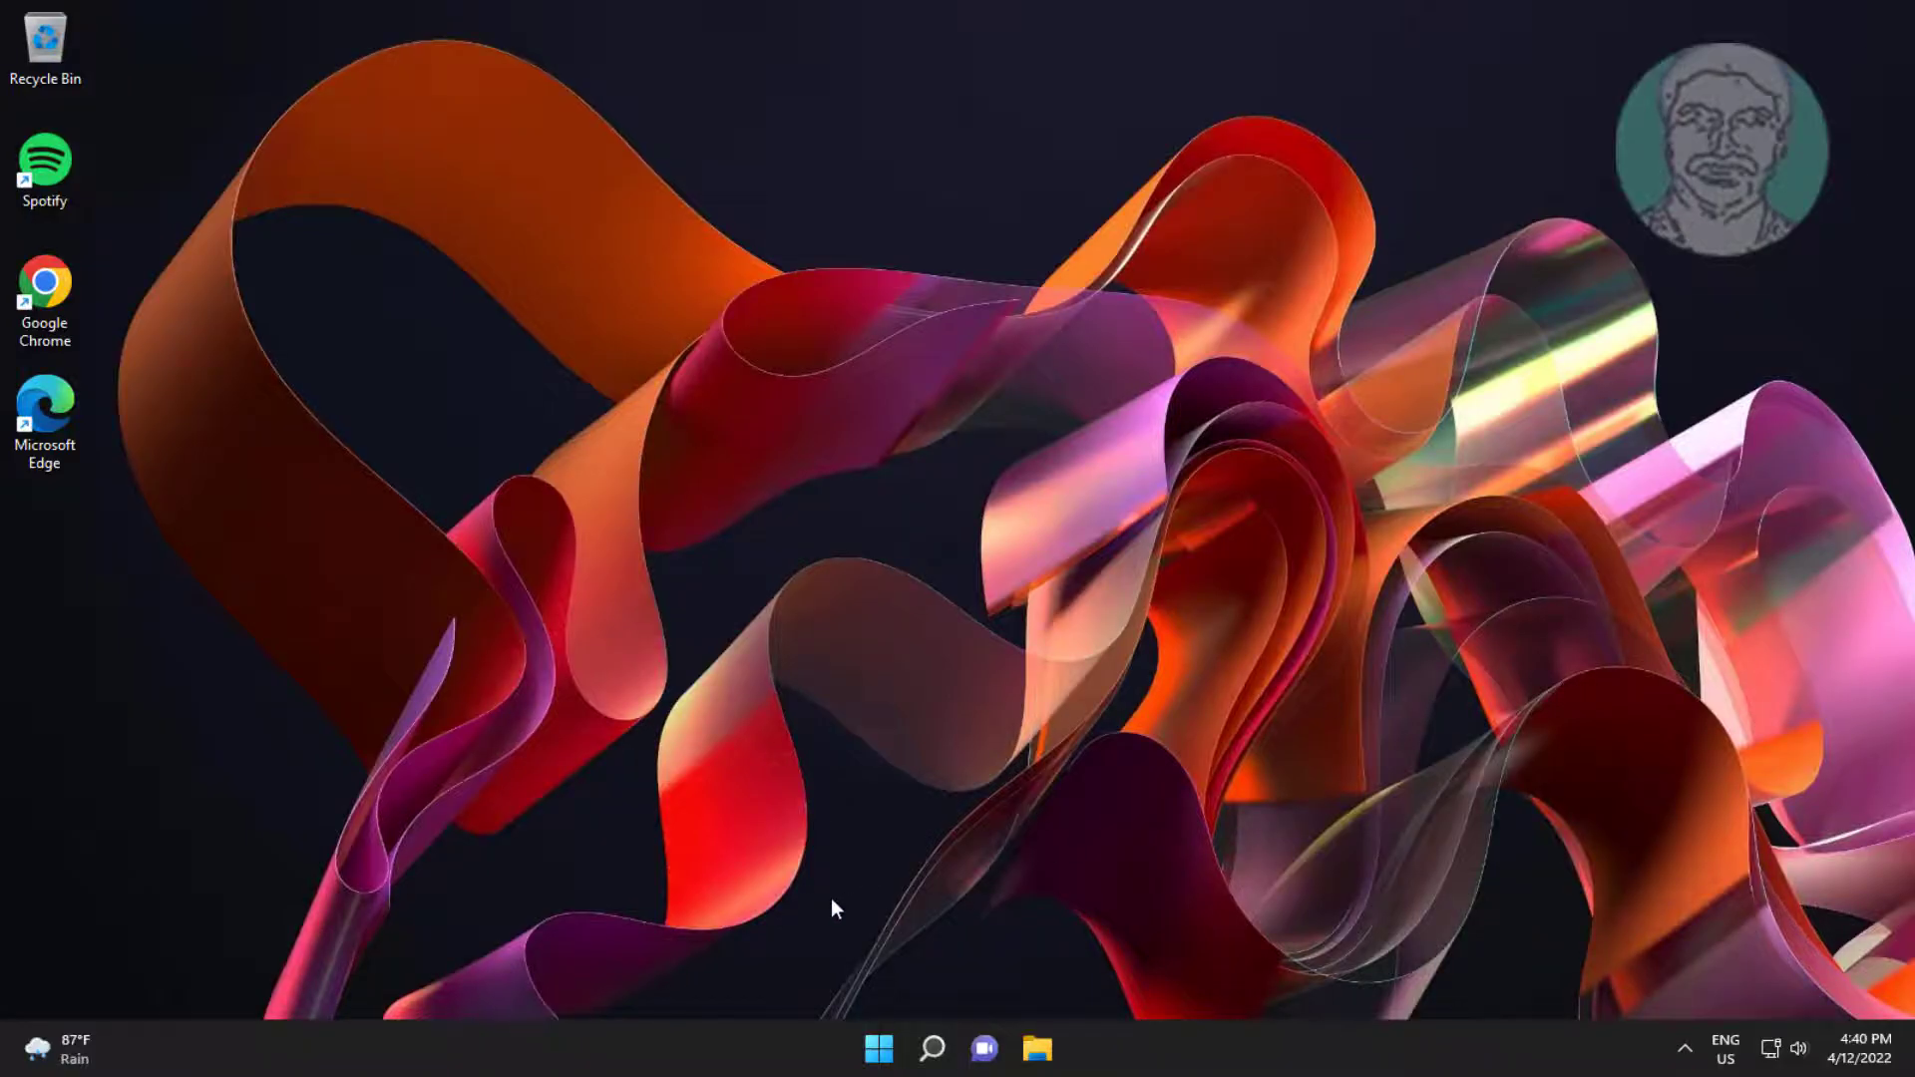
{"action": "left_click", "coordinate": [878, 1047]}
Step: Launch Chrome and search 'rufus download' to reach the rufus.ie site
{"action": "double_click", "coordinate": [49, 291]}
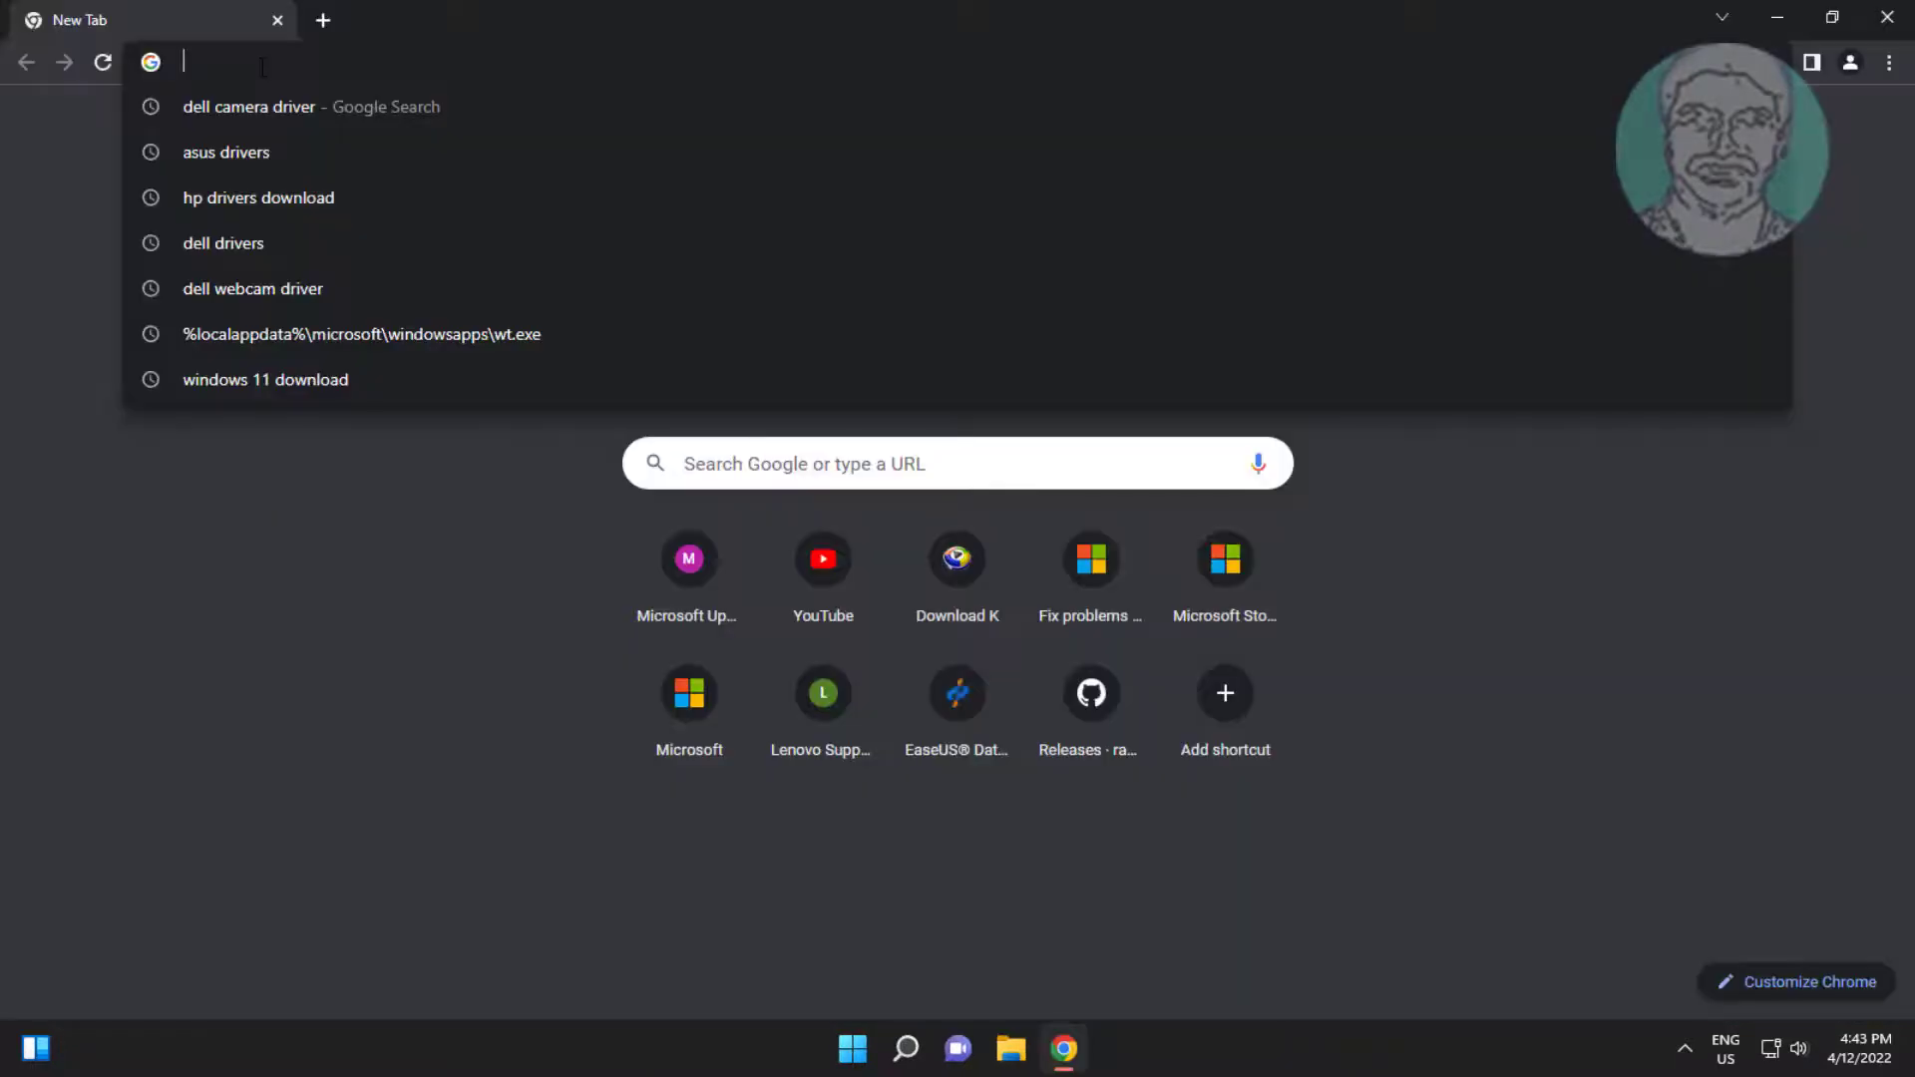
{"action": "type", "text": "ruf"}
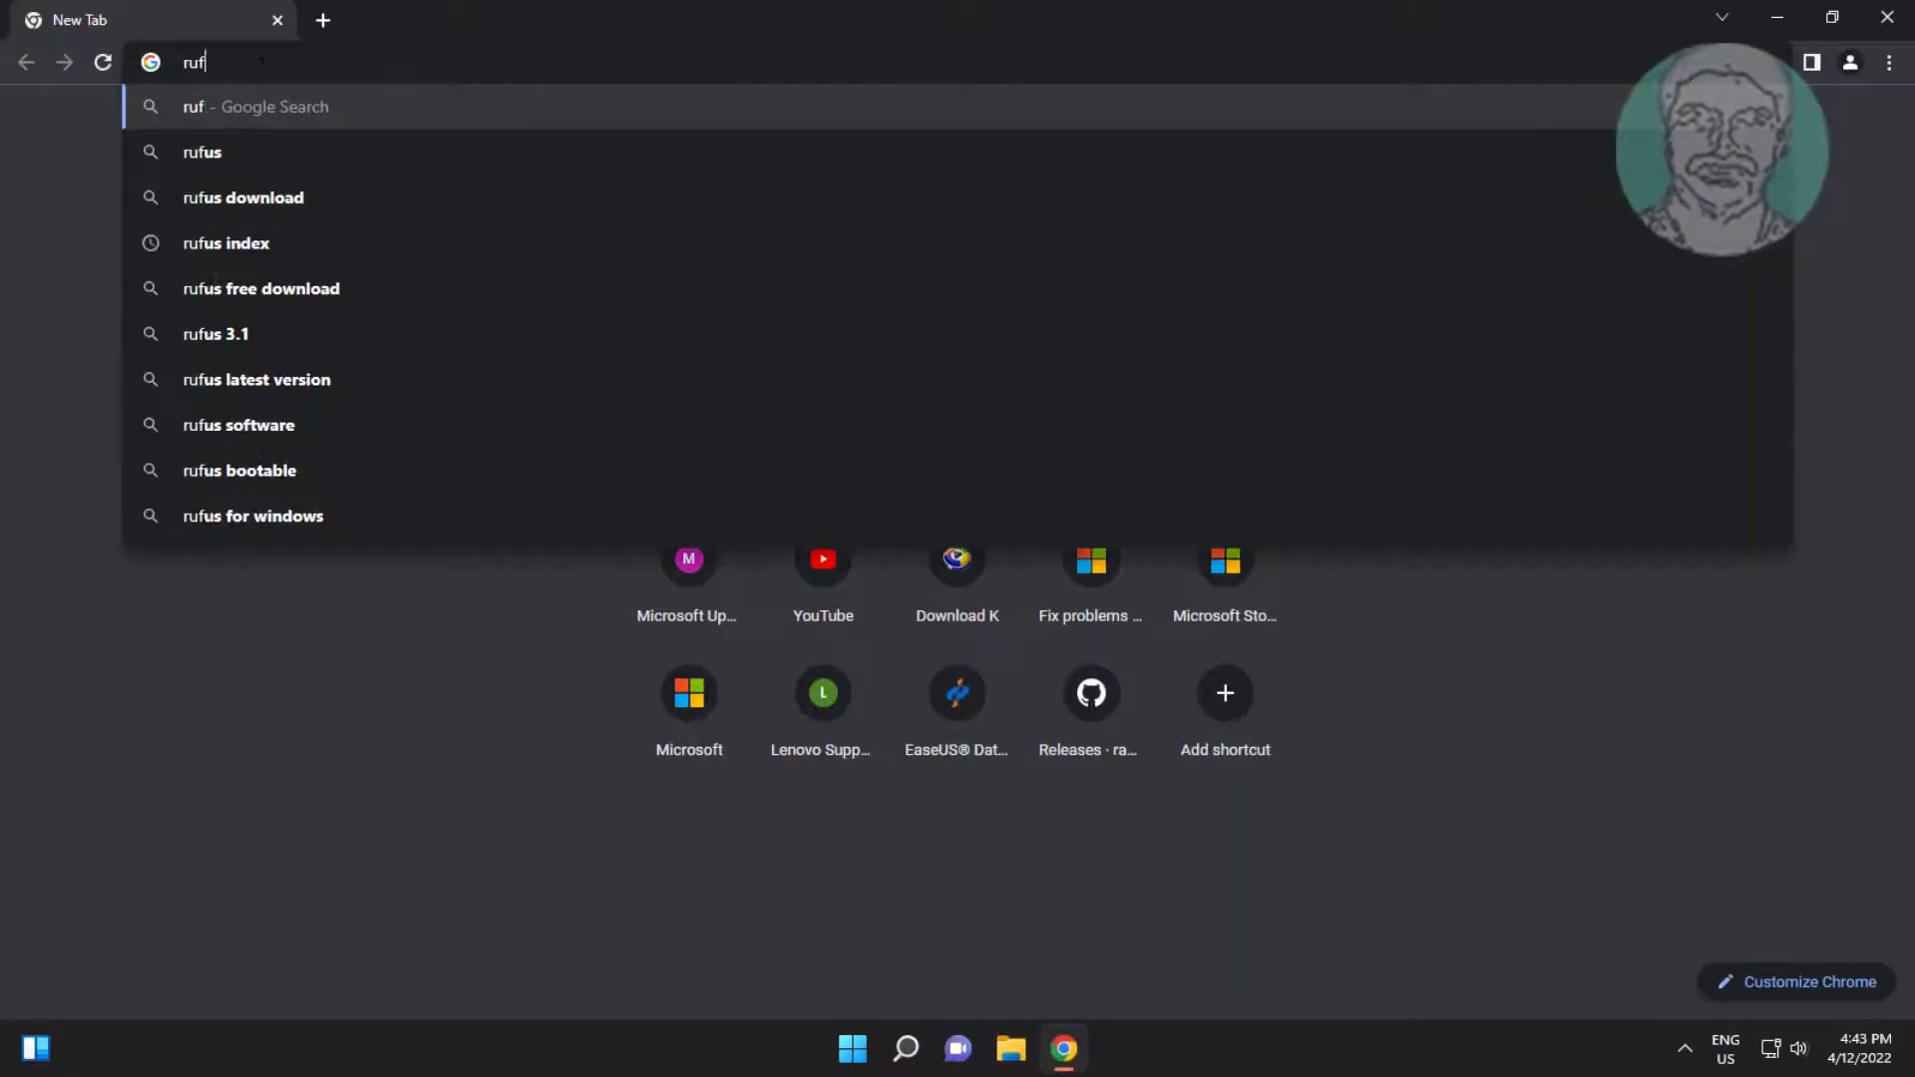
{"action": "type", "text": "us"}
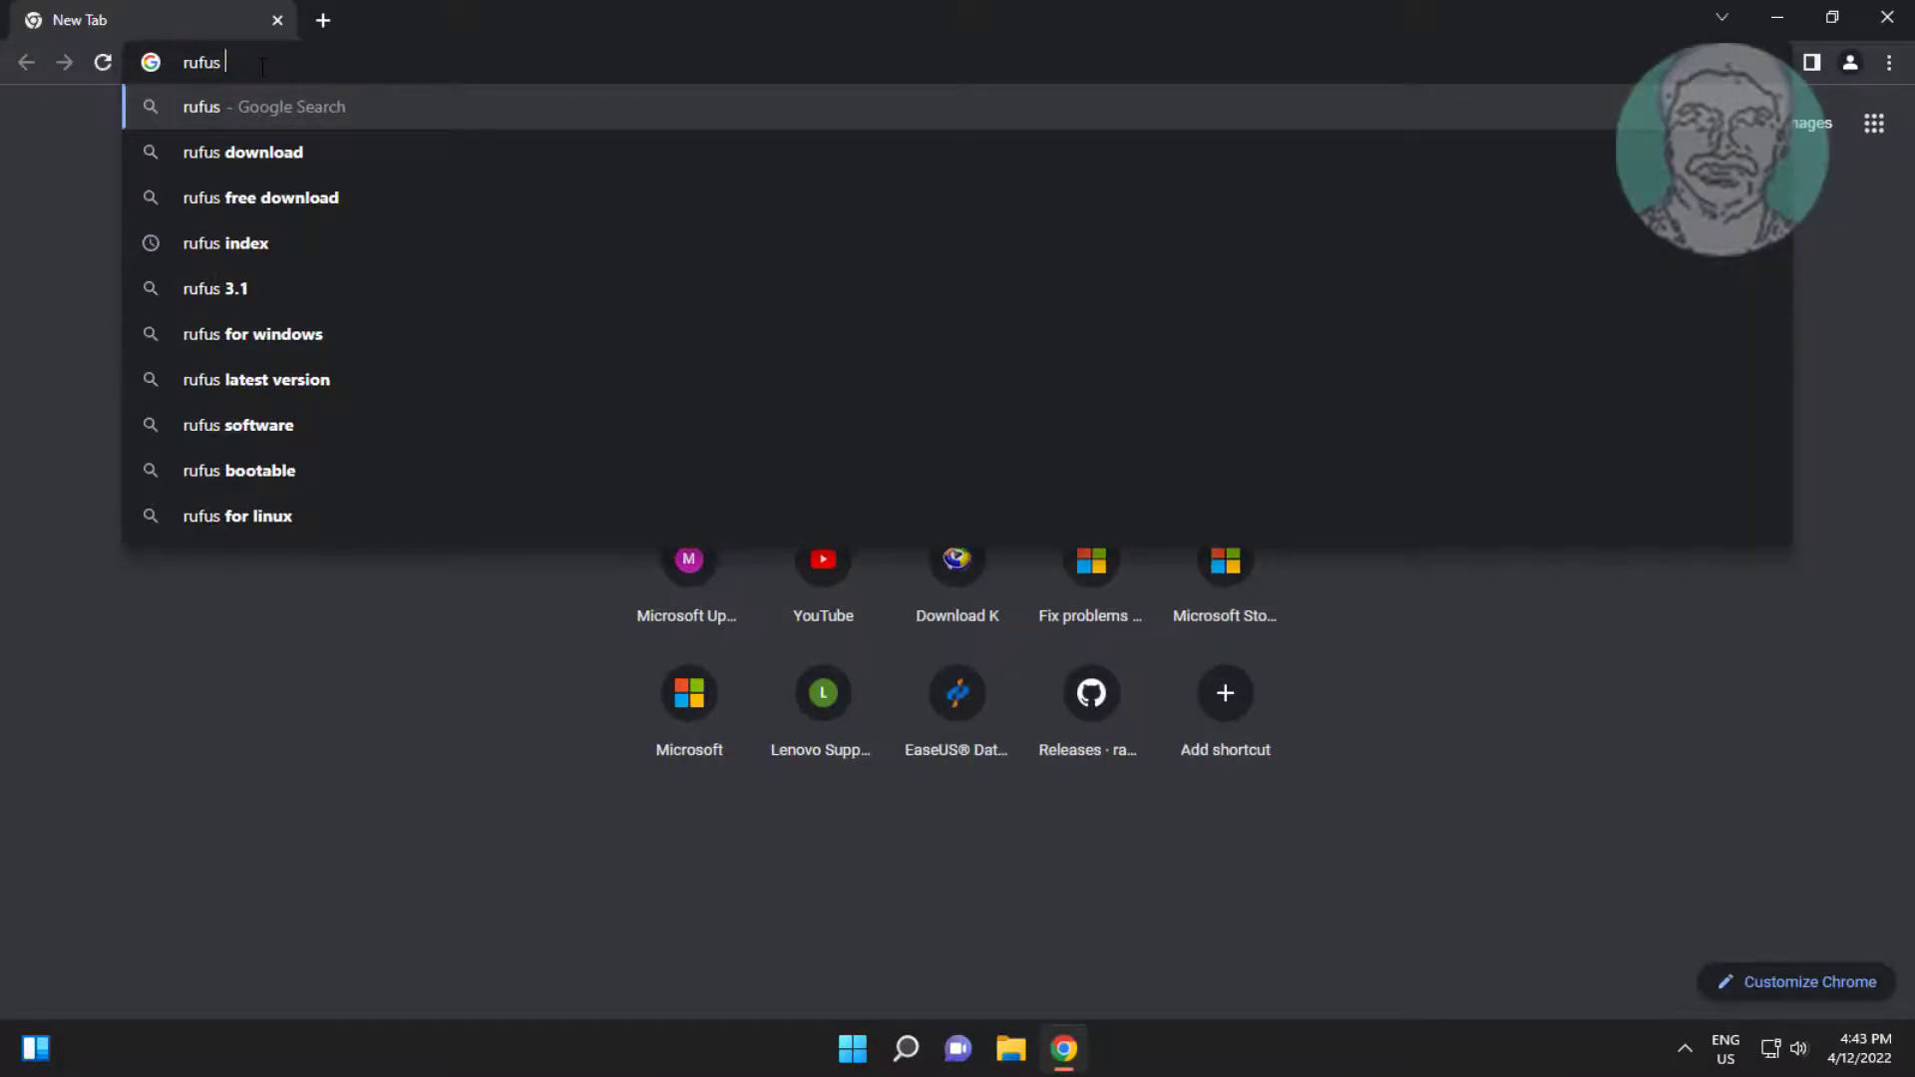
{"action": "type", "text": " download"}
{"action": "key", "text": "Return"}
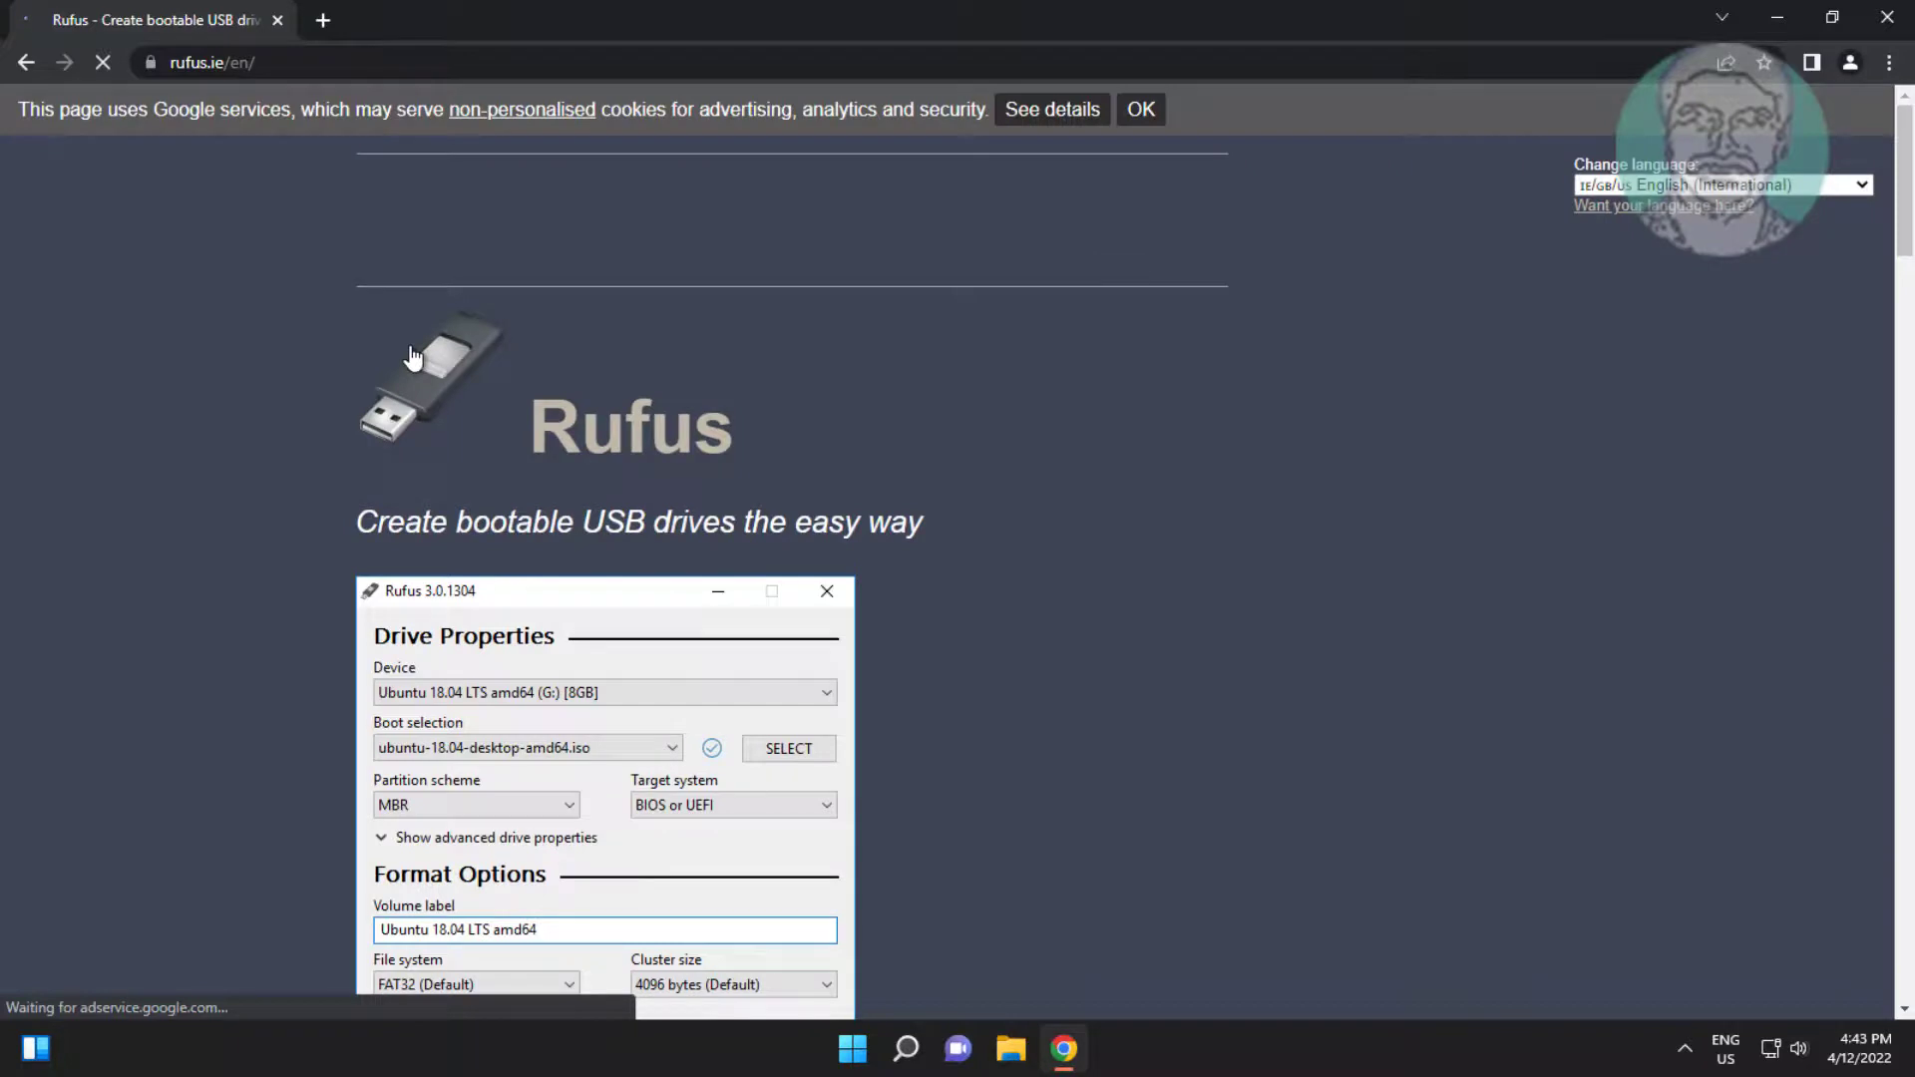
{"action": "scroll", "coordinate": [831, 717], "scroll_direction": "down", "scroll_amount": 1}
{"action": "scroll", "coordinate": [831, 717], "scroll_direction": "down", "scroll_amount": 1}
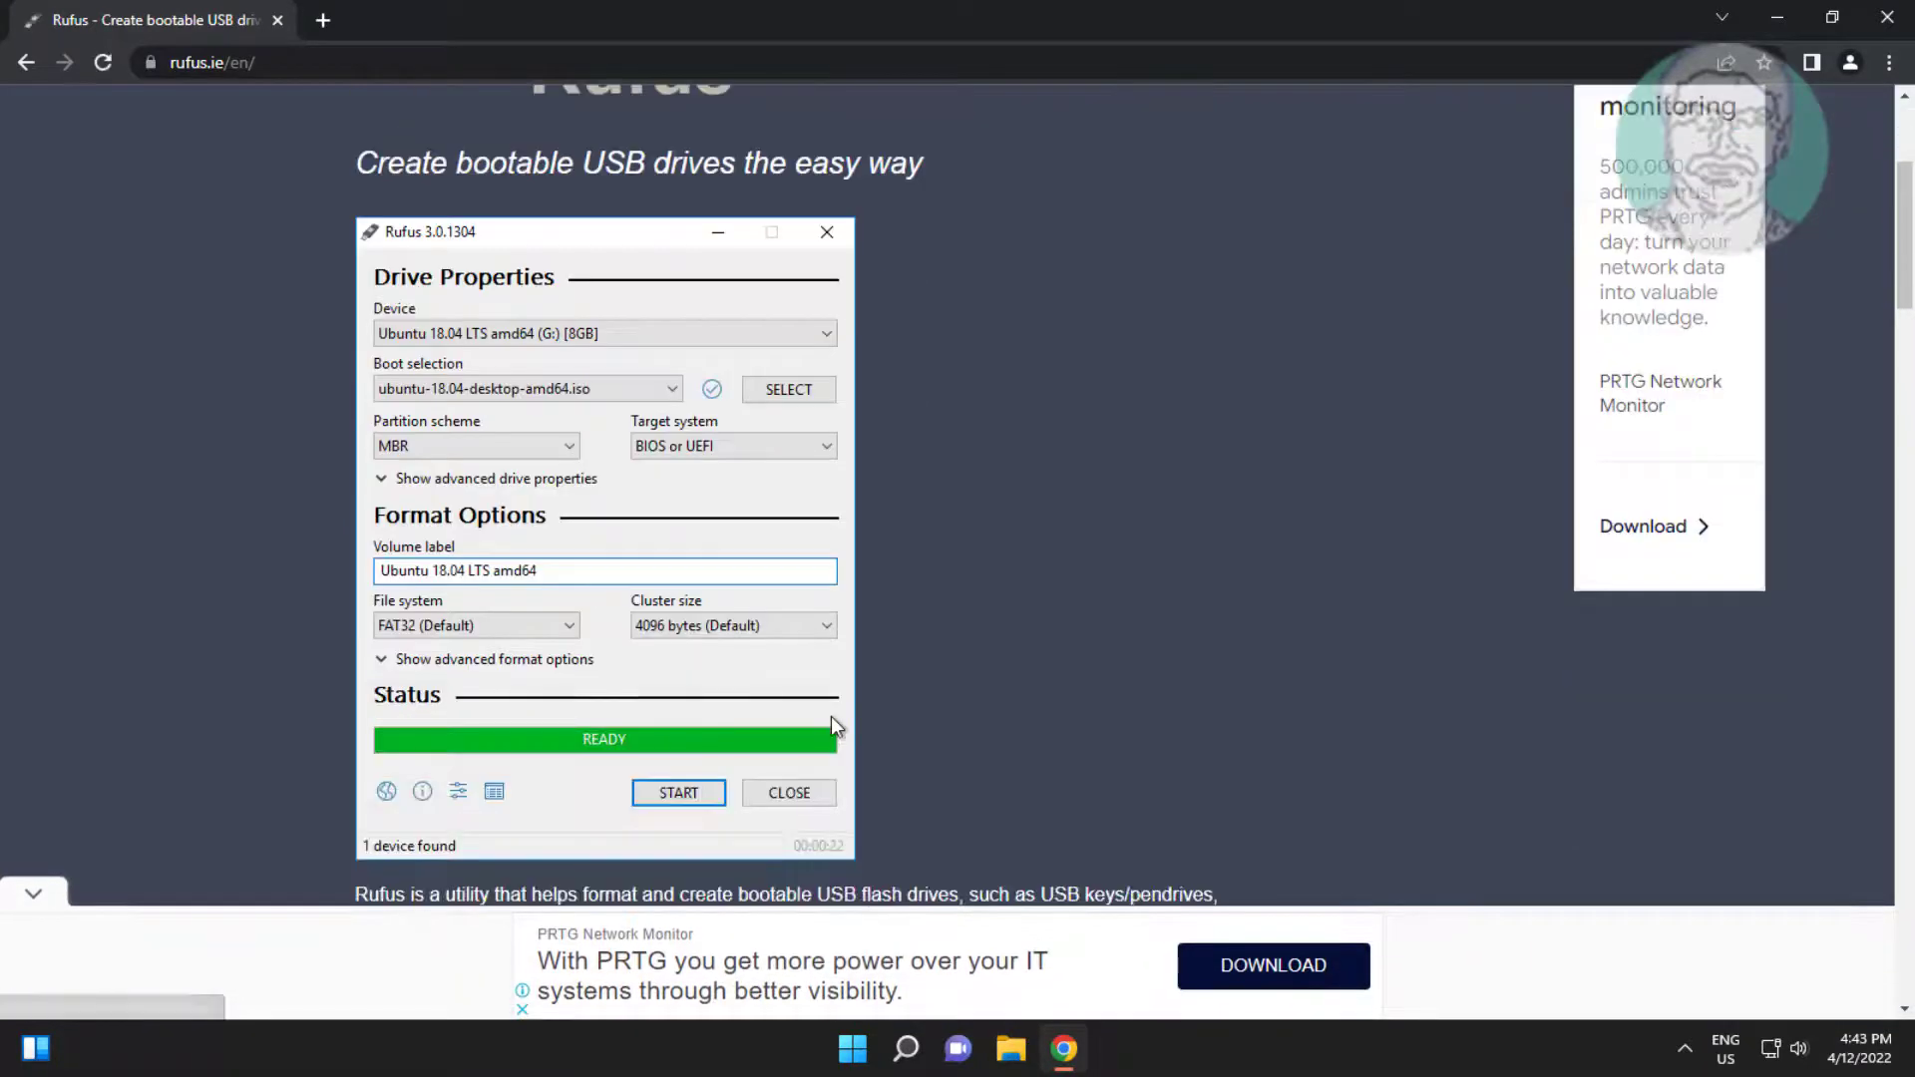
{"action": "scroll", "coordinate": [830, 717], "scroll_direction": "down", "scroll_amount": 1}
{"action": "scroll", "coordinate": [831, 717], "scroll_direction": "down", "scroll_amount": 1}
{"action": "scroll", "coordinate": [831, 716], "scroll_direction": "down", "scroll_amount": 1}
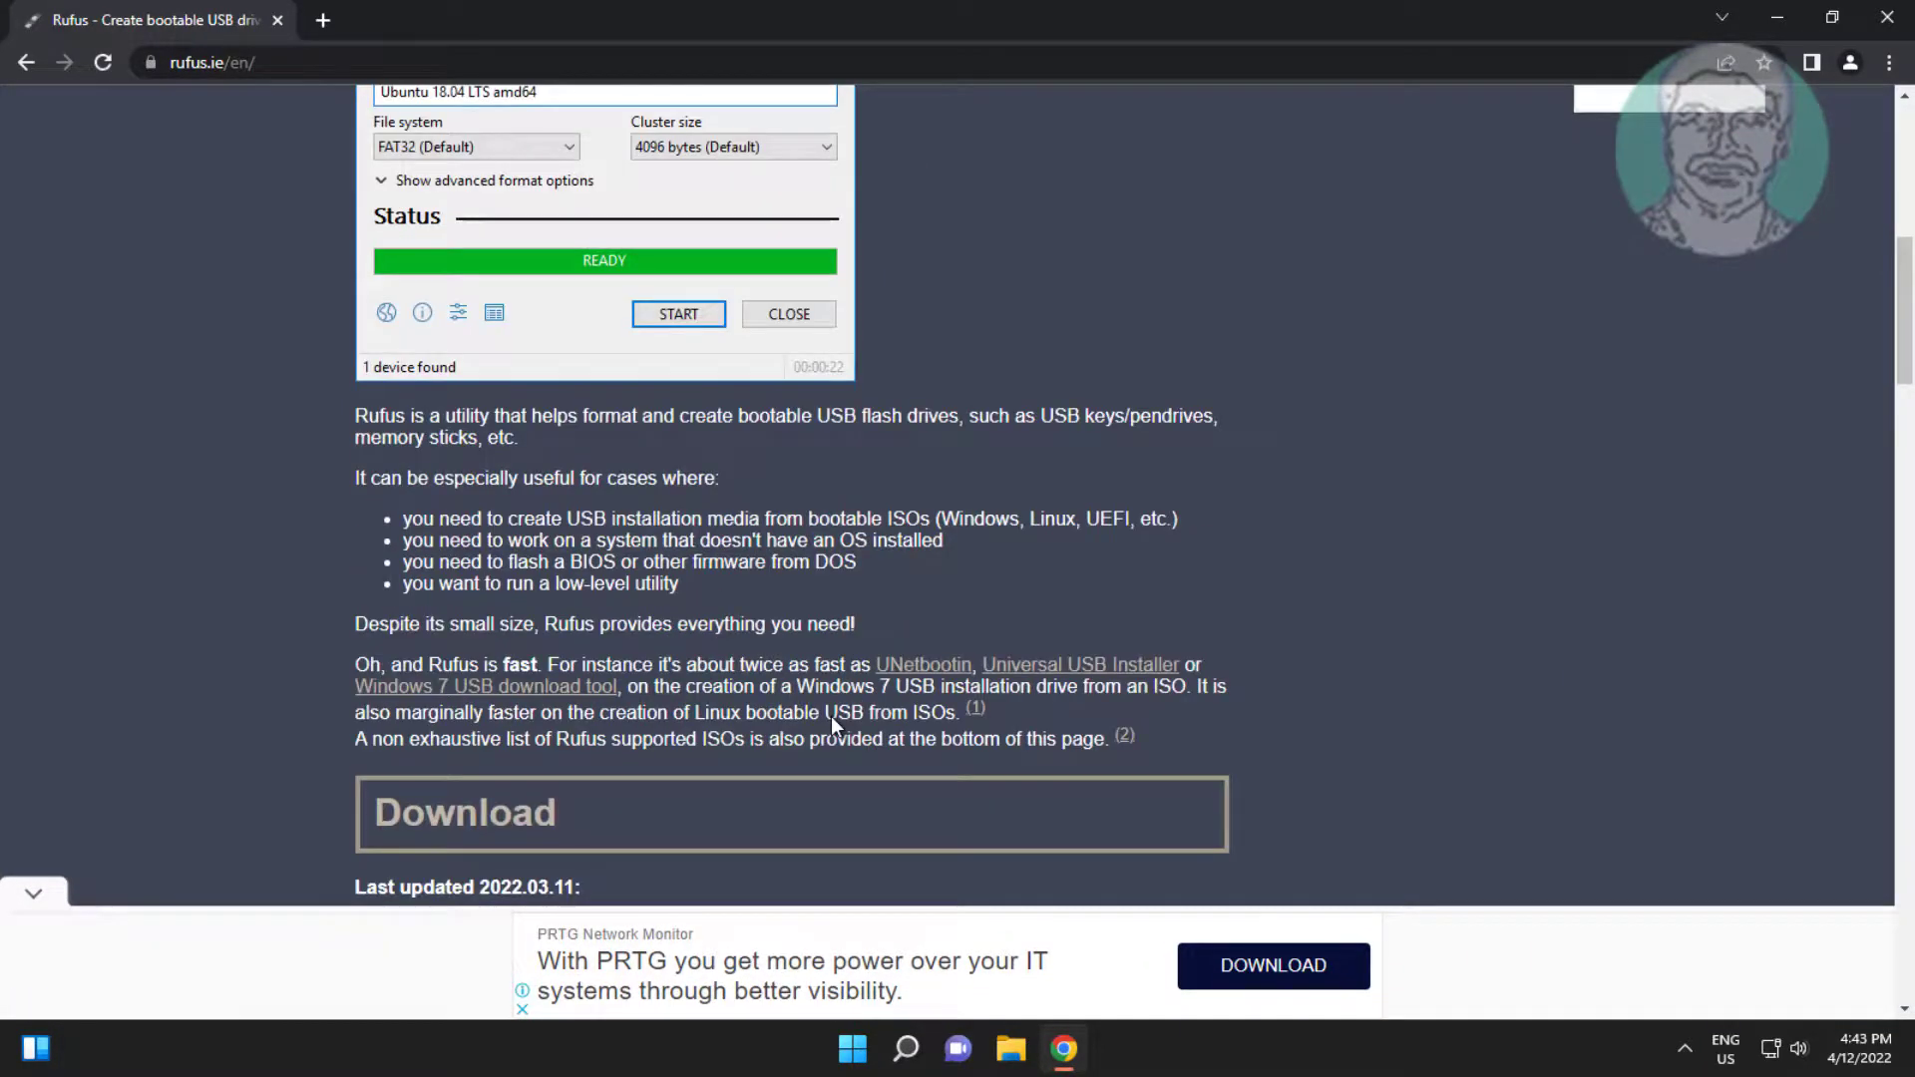
{"action": "scroll", "coordinate": [831, 716], "scroll_direction": "down", "scroll_amount": 1}
{"action": "scroll", "coordinate": [831, 717], "scroll_direction": "down", "scroll_amount": 2}
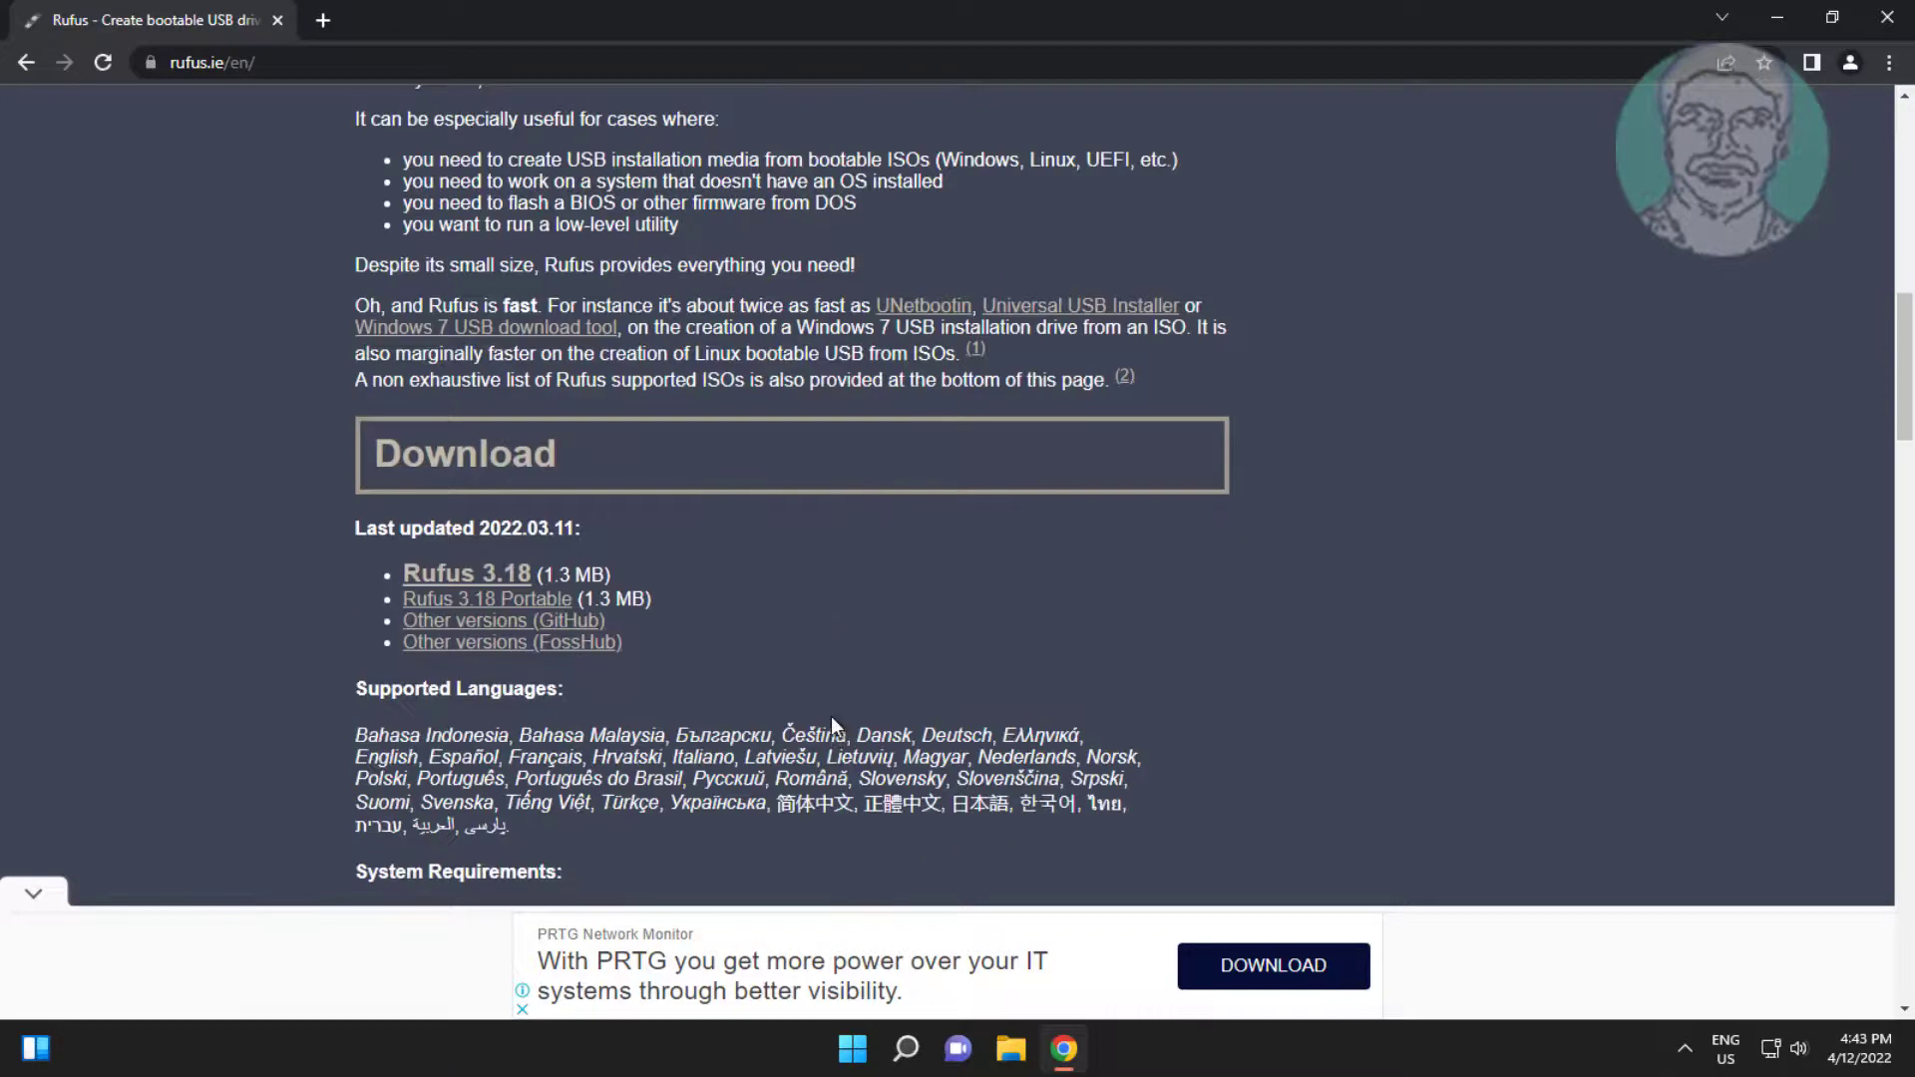
Step: Download rufus-3.18.exe from rufus.ie, launch it from the download bar and minimize Chrome
{"action": "left_click", "coordinate": [505, 573]}
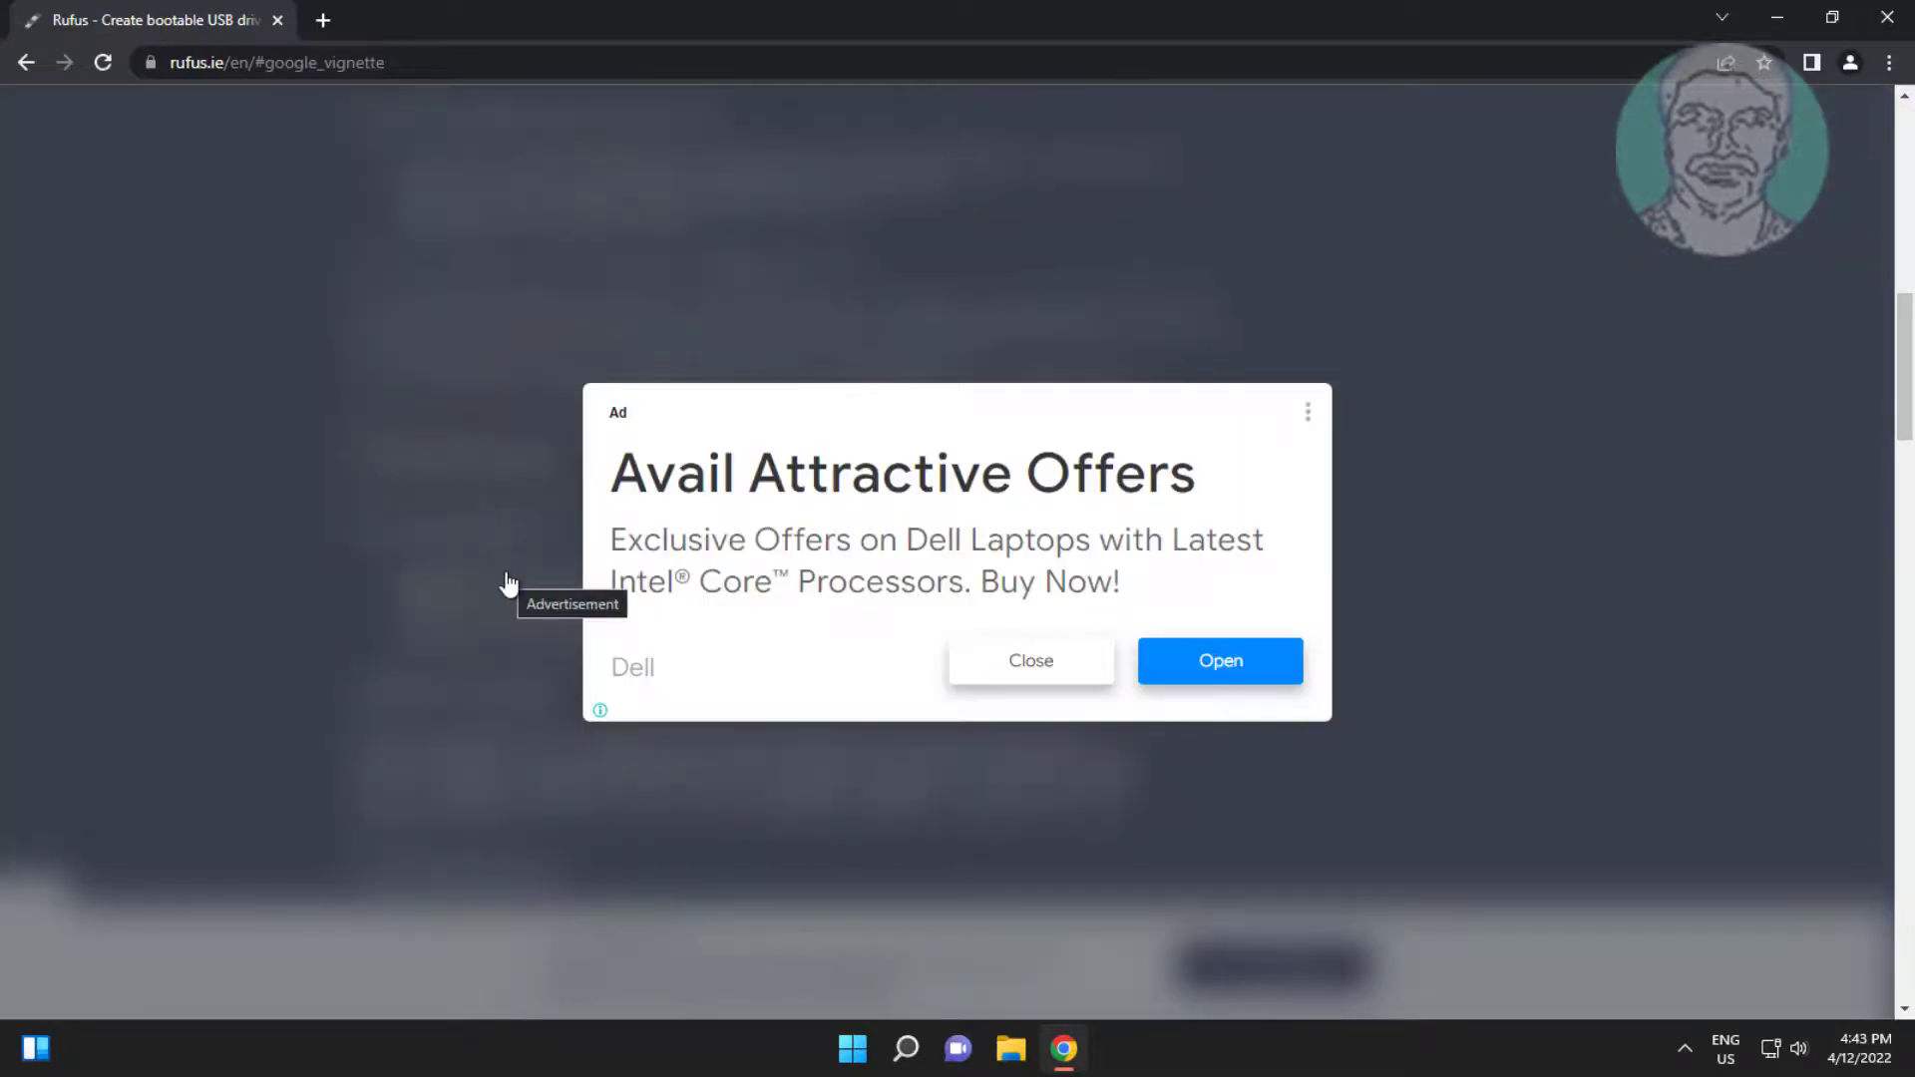
{"action": "left_click", "coordinate": [1032, 677]}
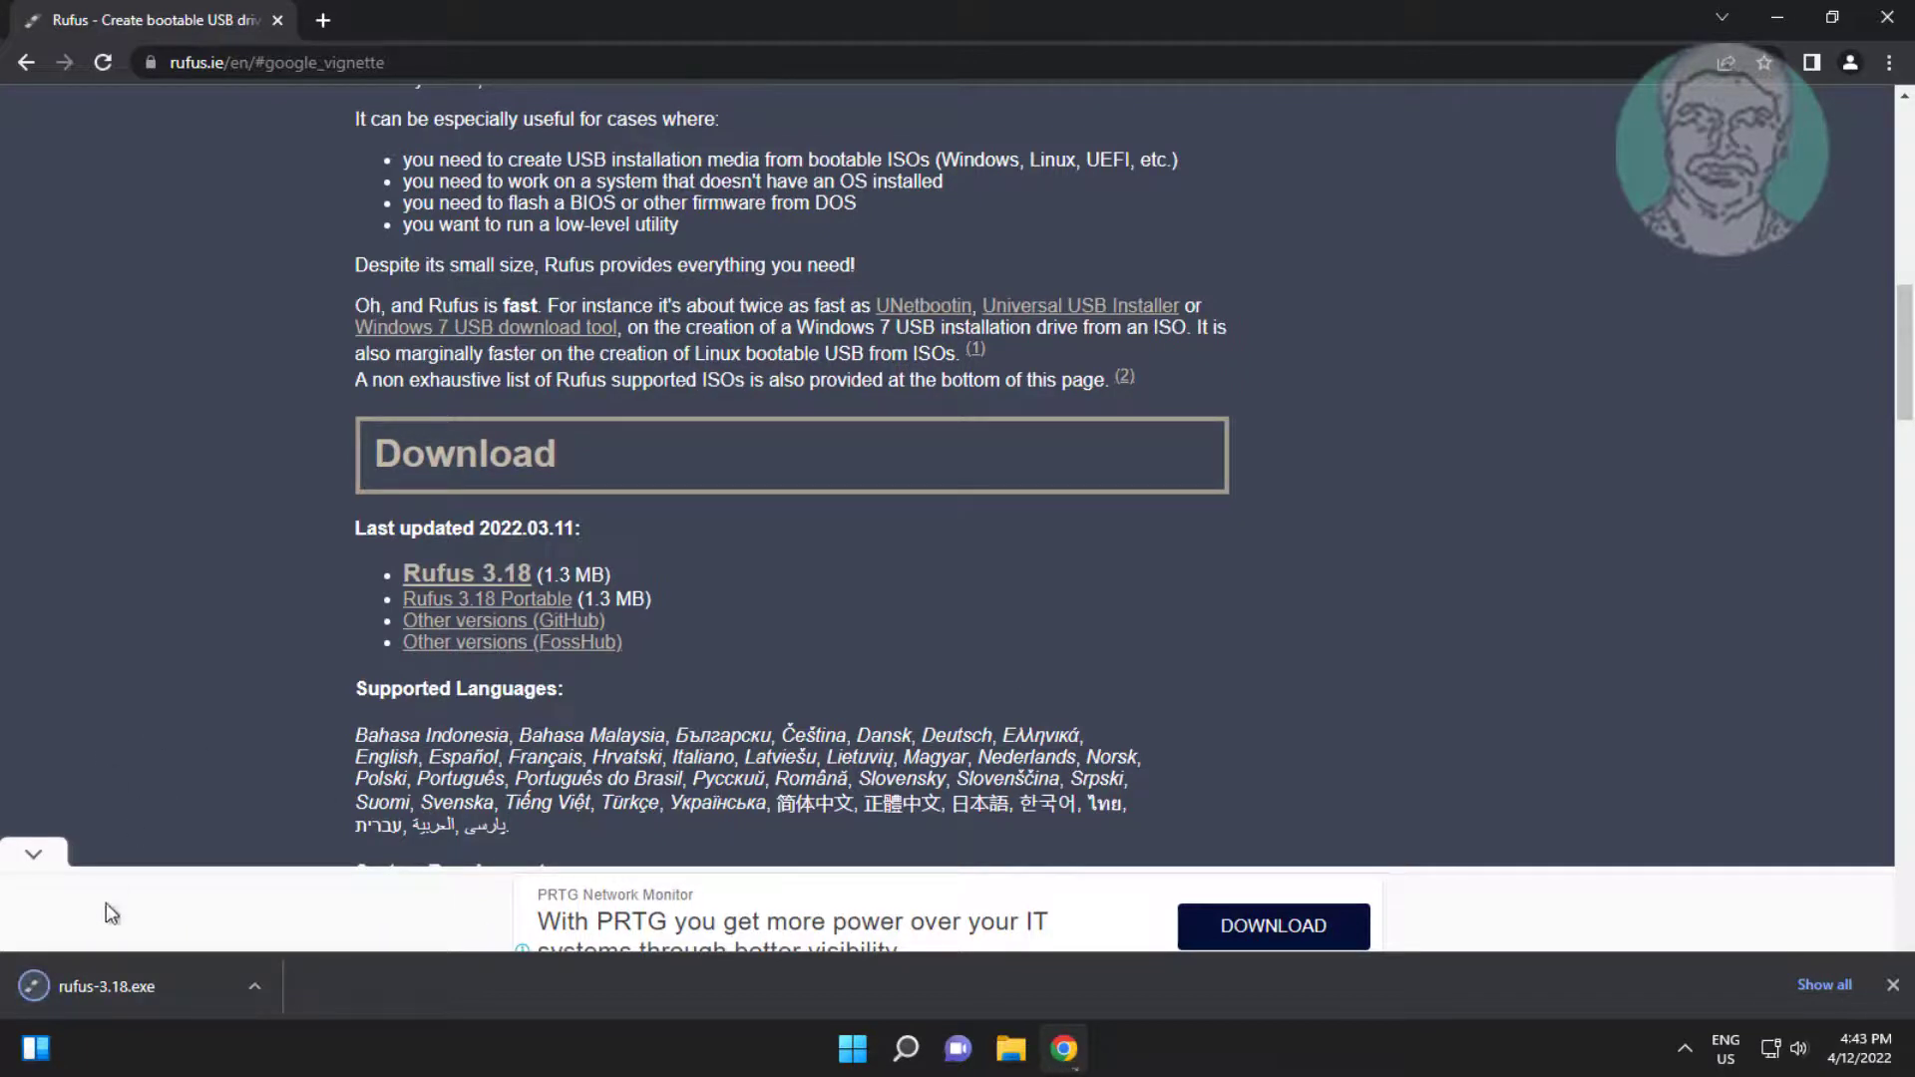
{"action": "left_click", "coordinate": [102, 994]}
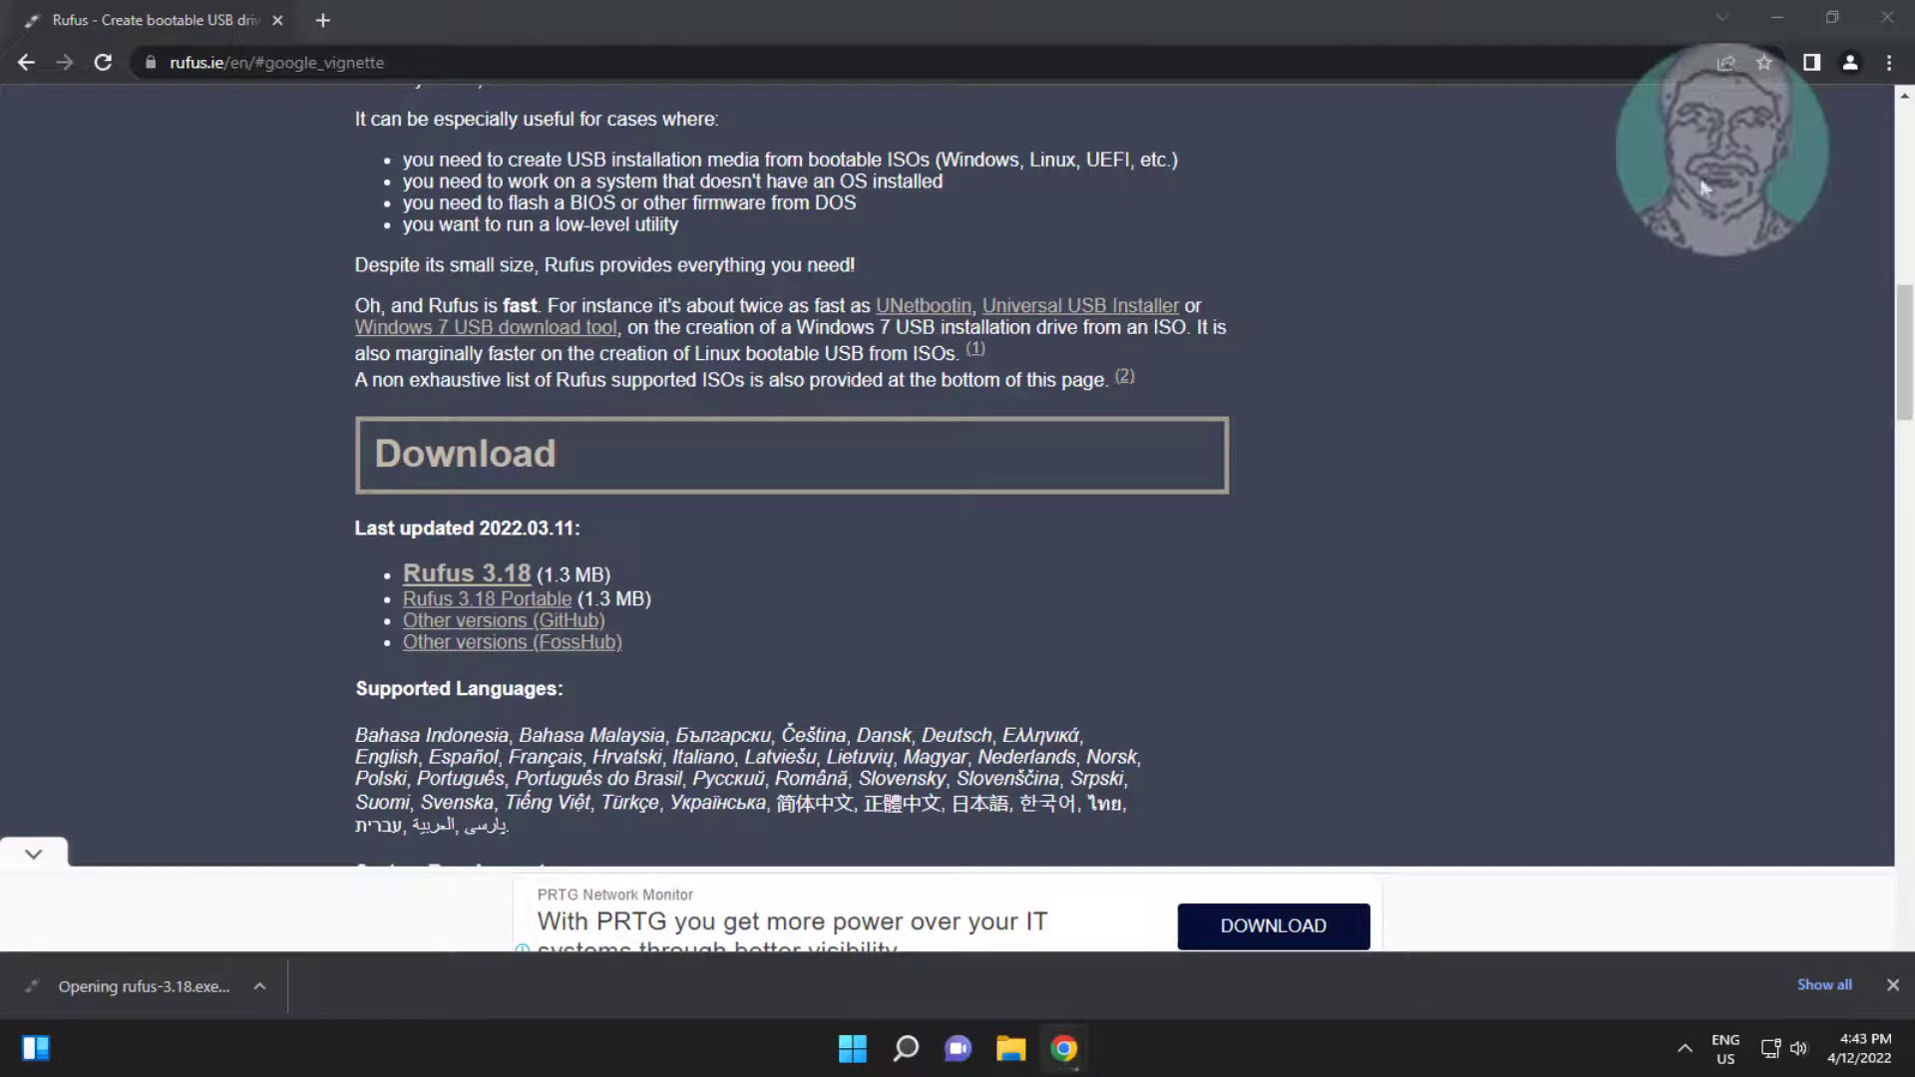
{"action": "left_click", "coordinate": [1781, 21]}
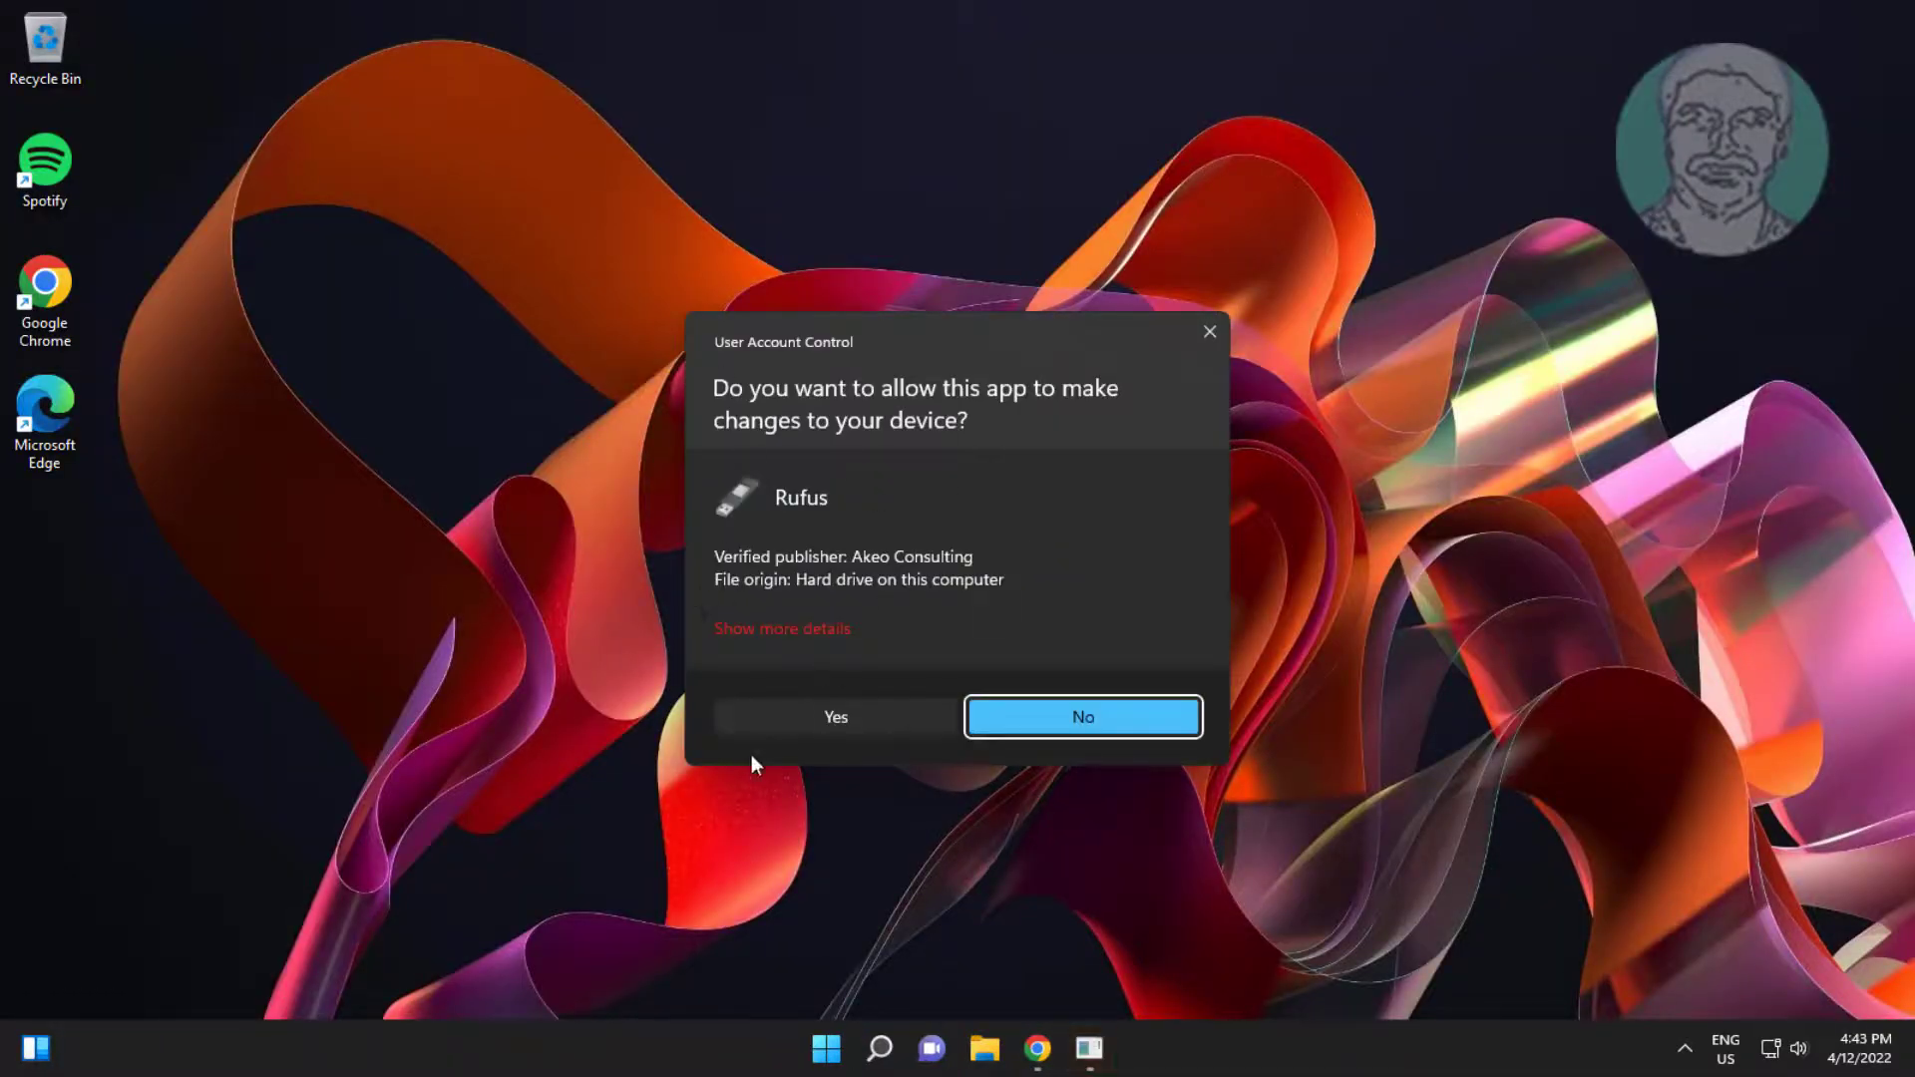
Step: Allow Rufus to run and set the 16 GB drive's boot selection to Non bootable with FAT32
{"action": "left_click", "coordinate": [837, 718]}
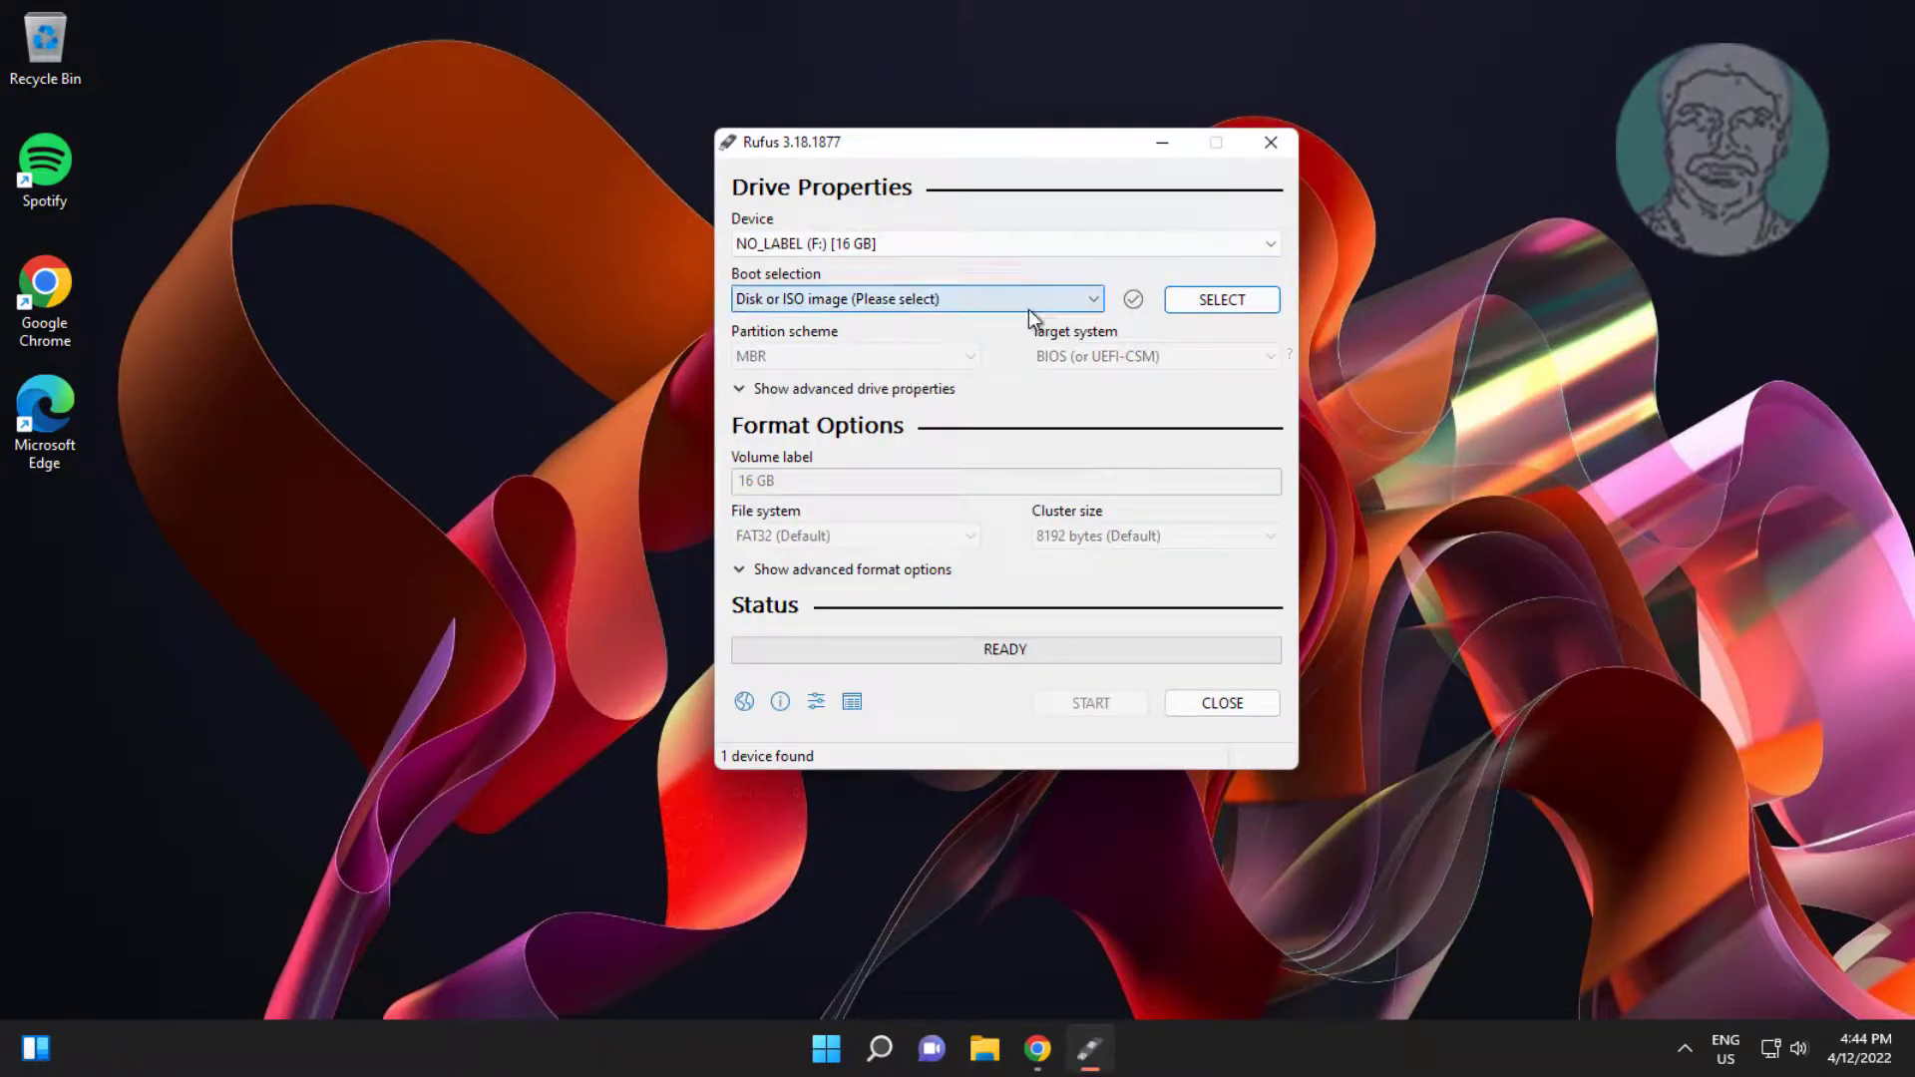
{"action": "left_click", "coordinate": [1075, 307]}
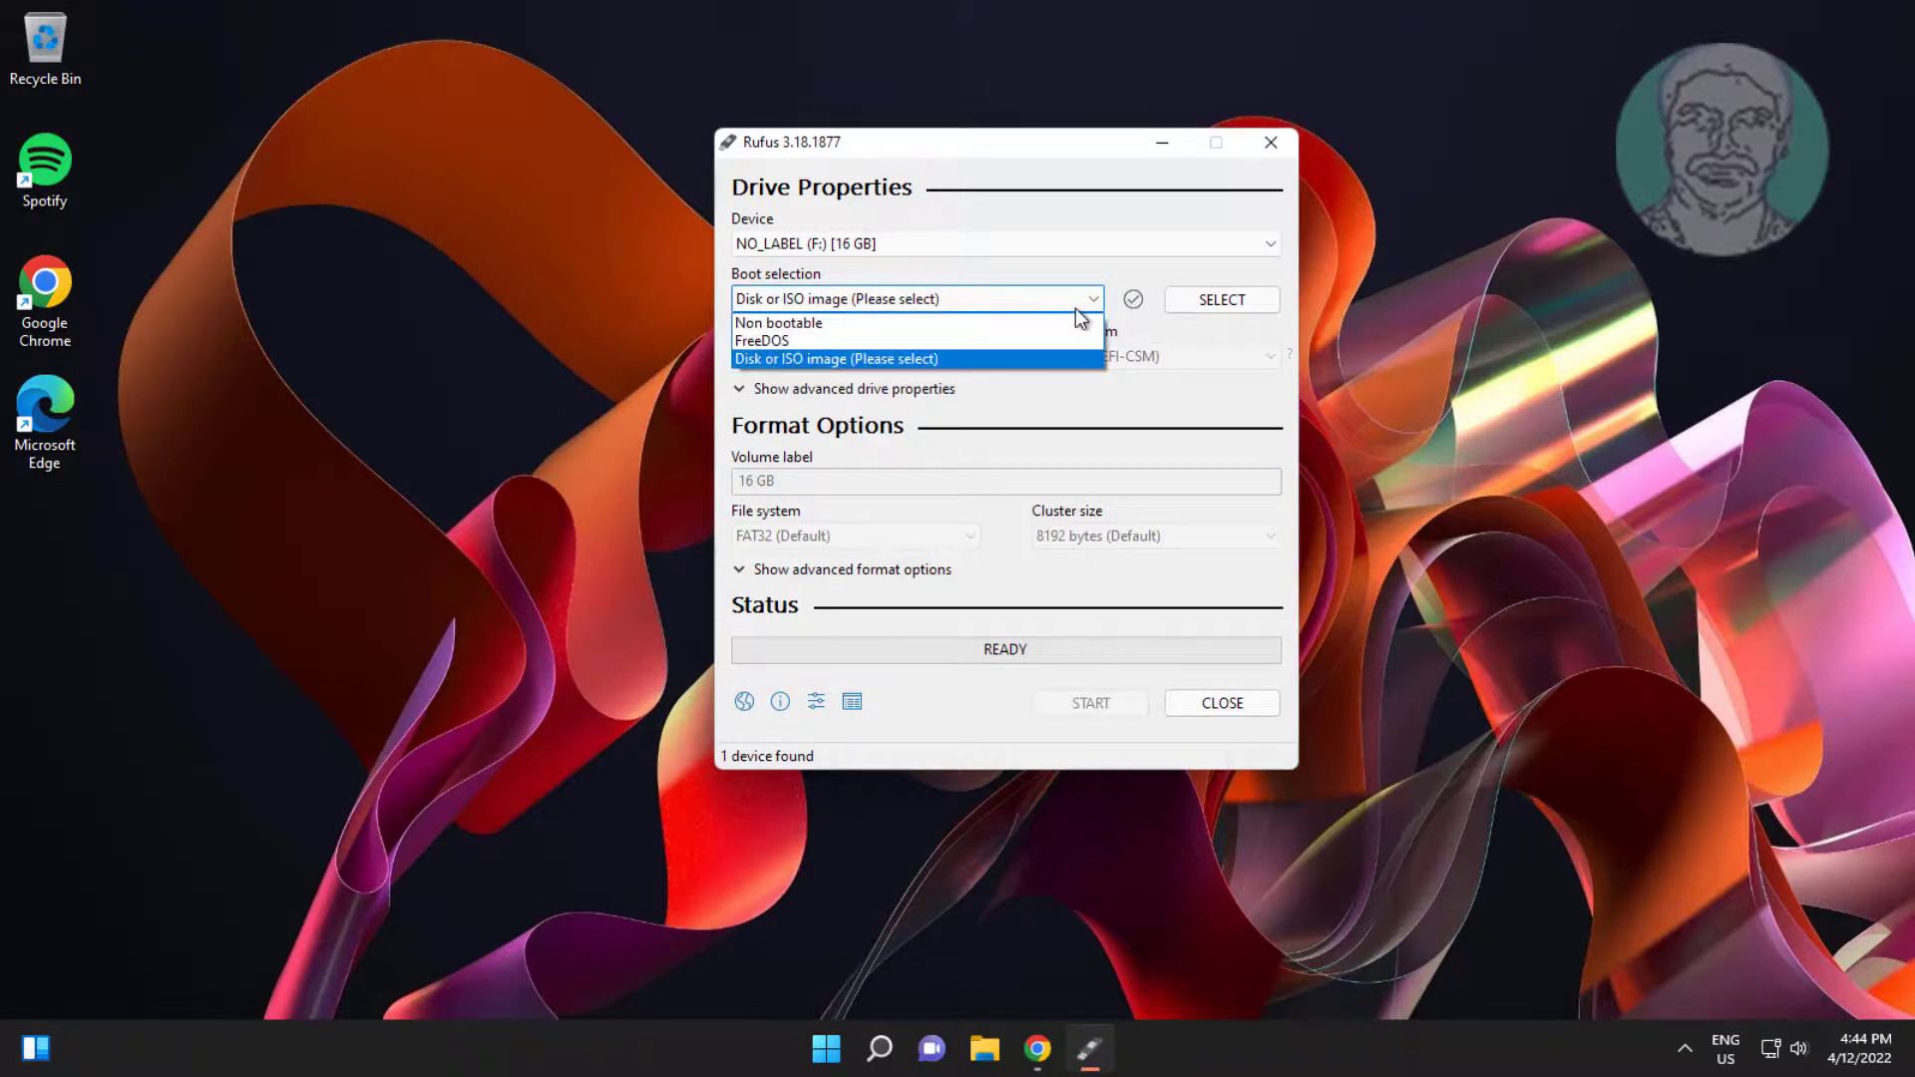
{"action": "left_click", "coordinate": [795, 324]}
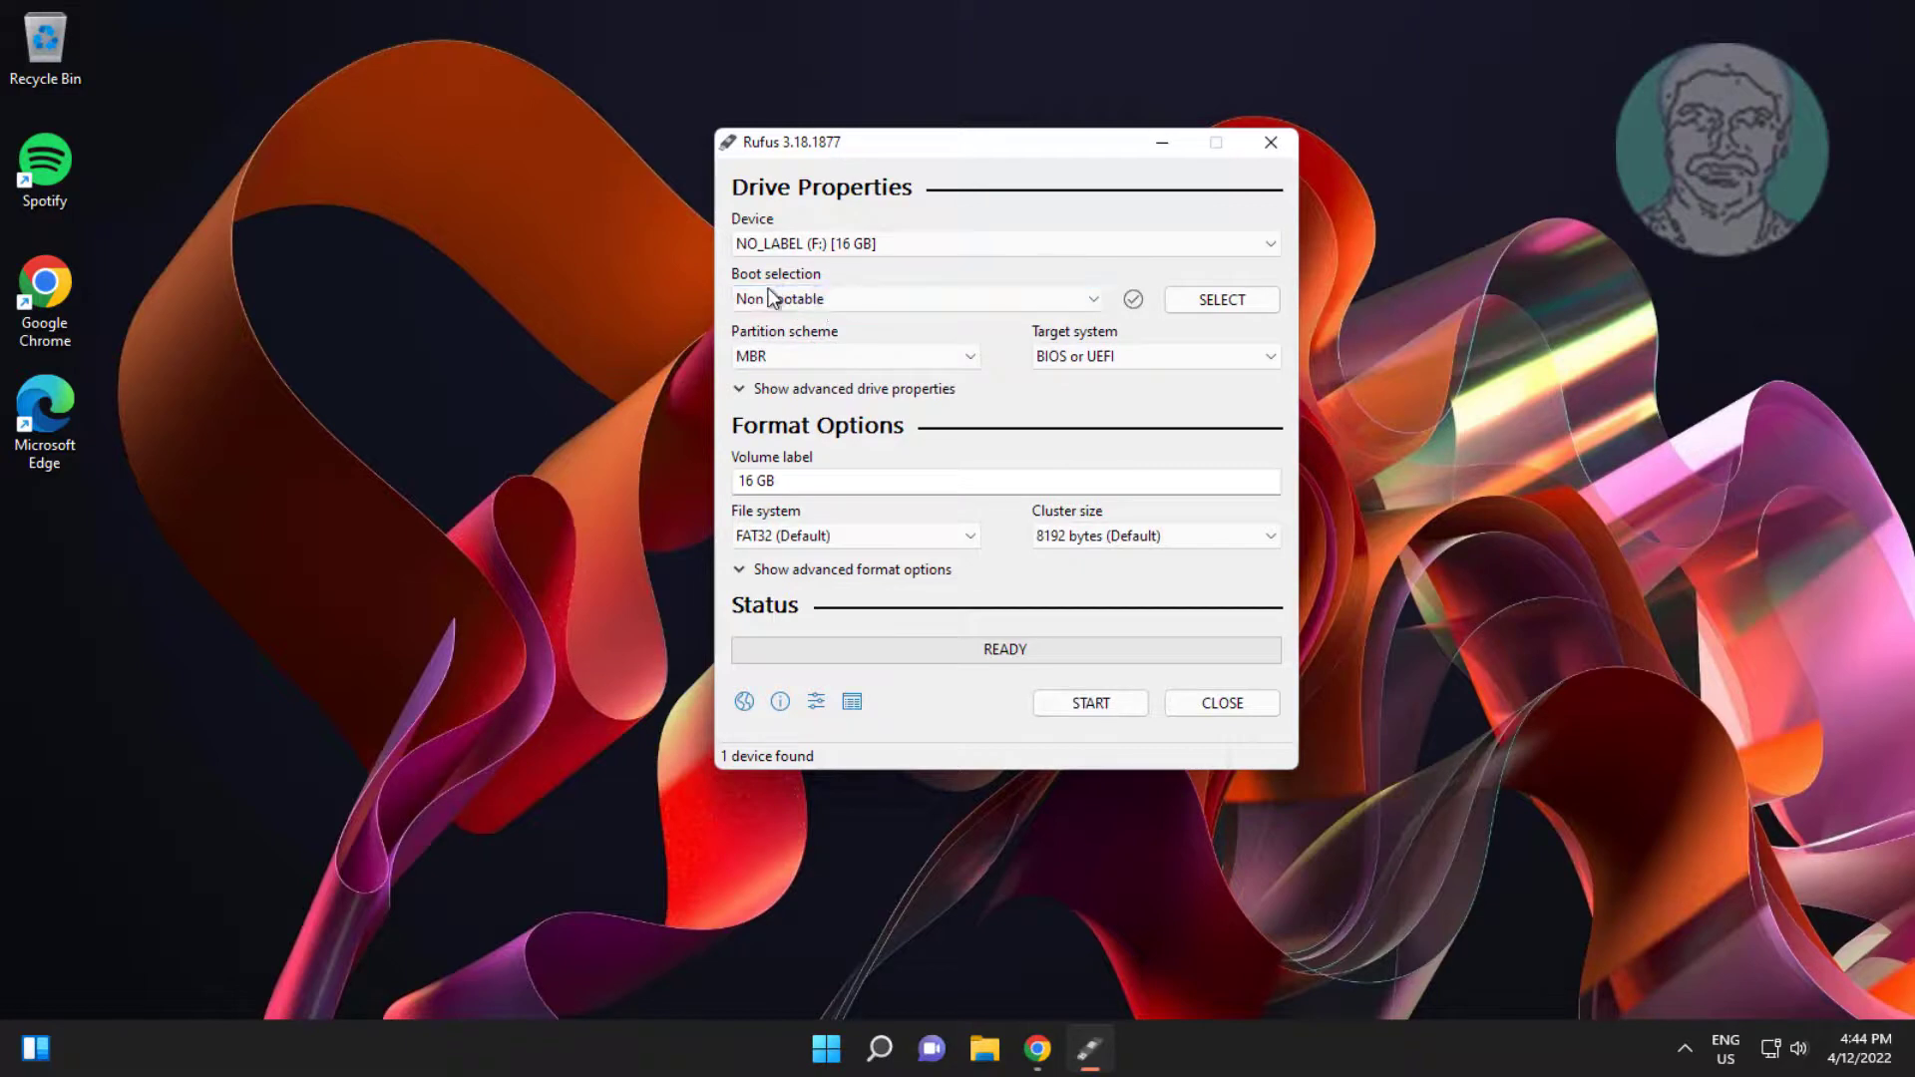
{"action": "left_click", "coordinate": [894, 486]}
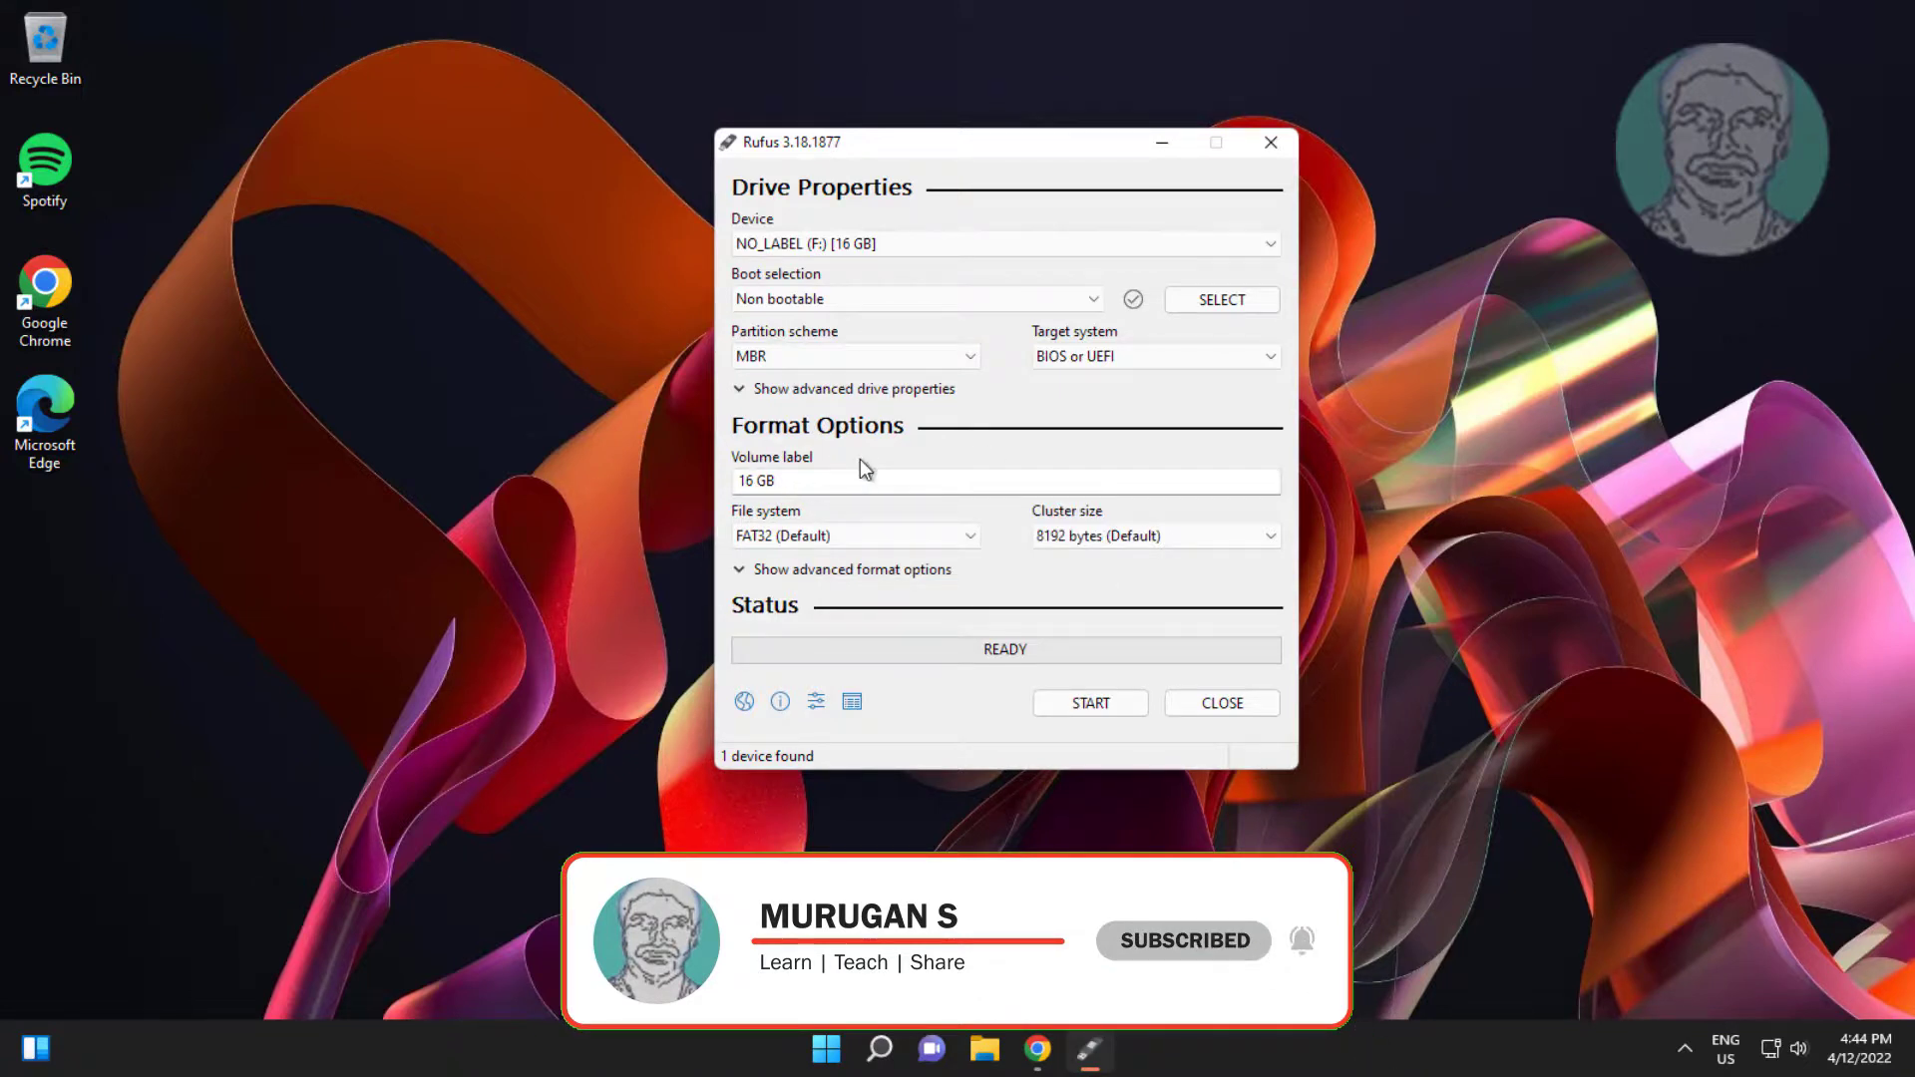
Step: Start formatting the 16 GB drive and accept the data-destruction warning
{"action": "left_click", "coordinate": [1076, 707]}
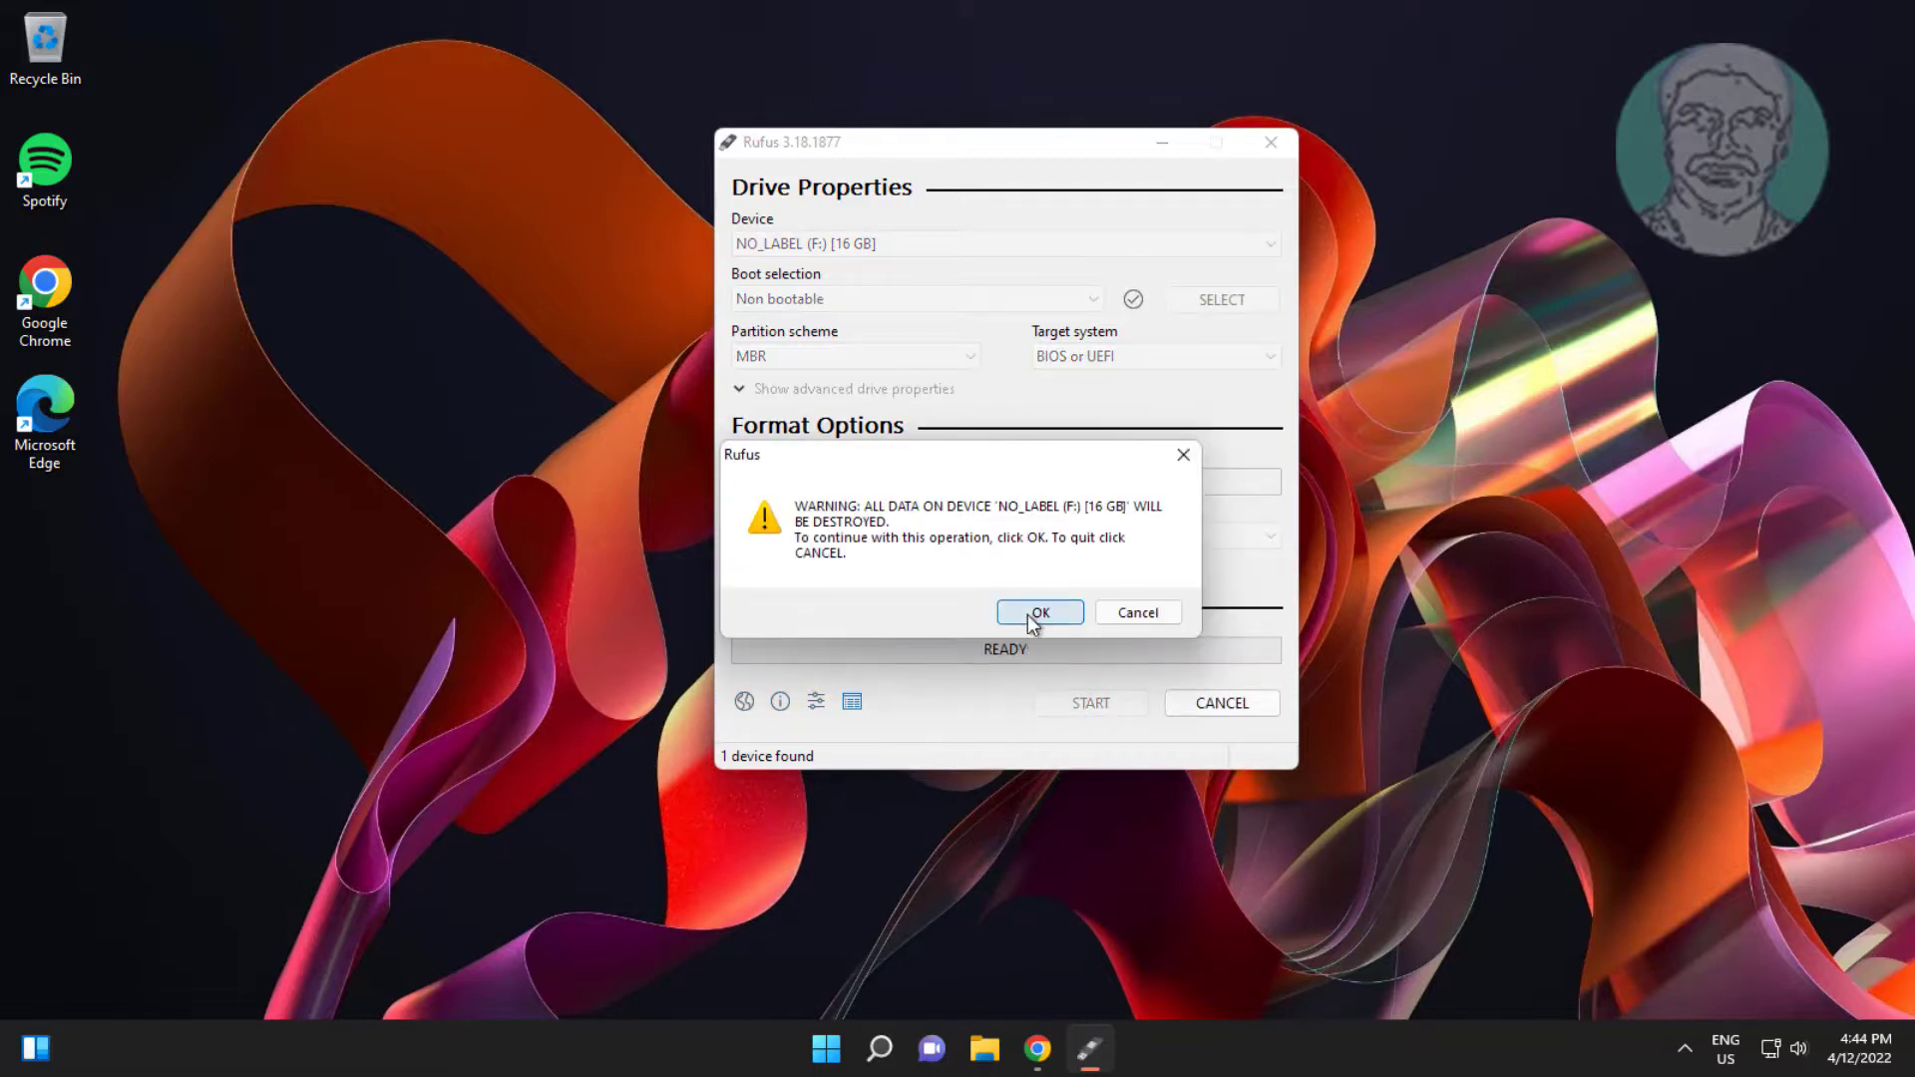
{"action": "left_click", "coordinate": [1027, 615]}
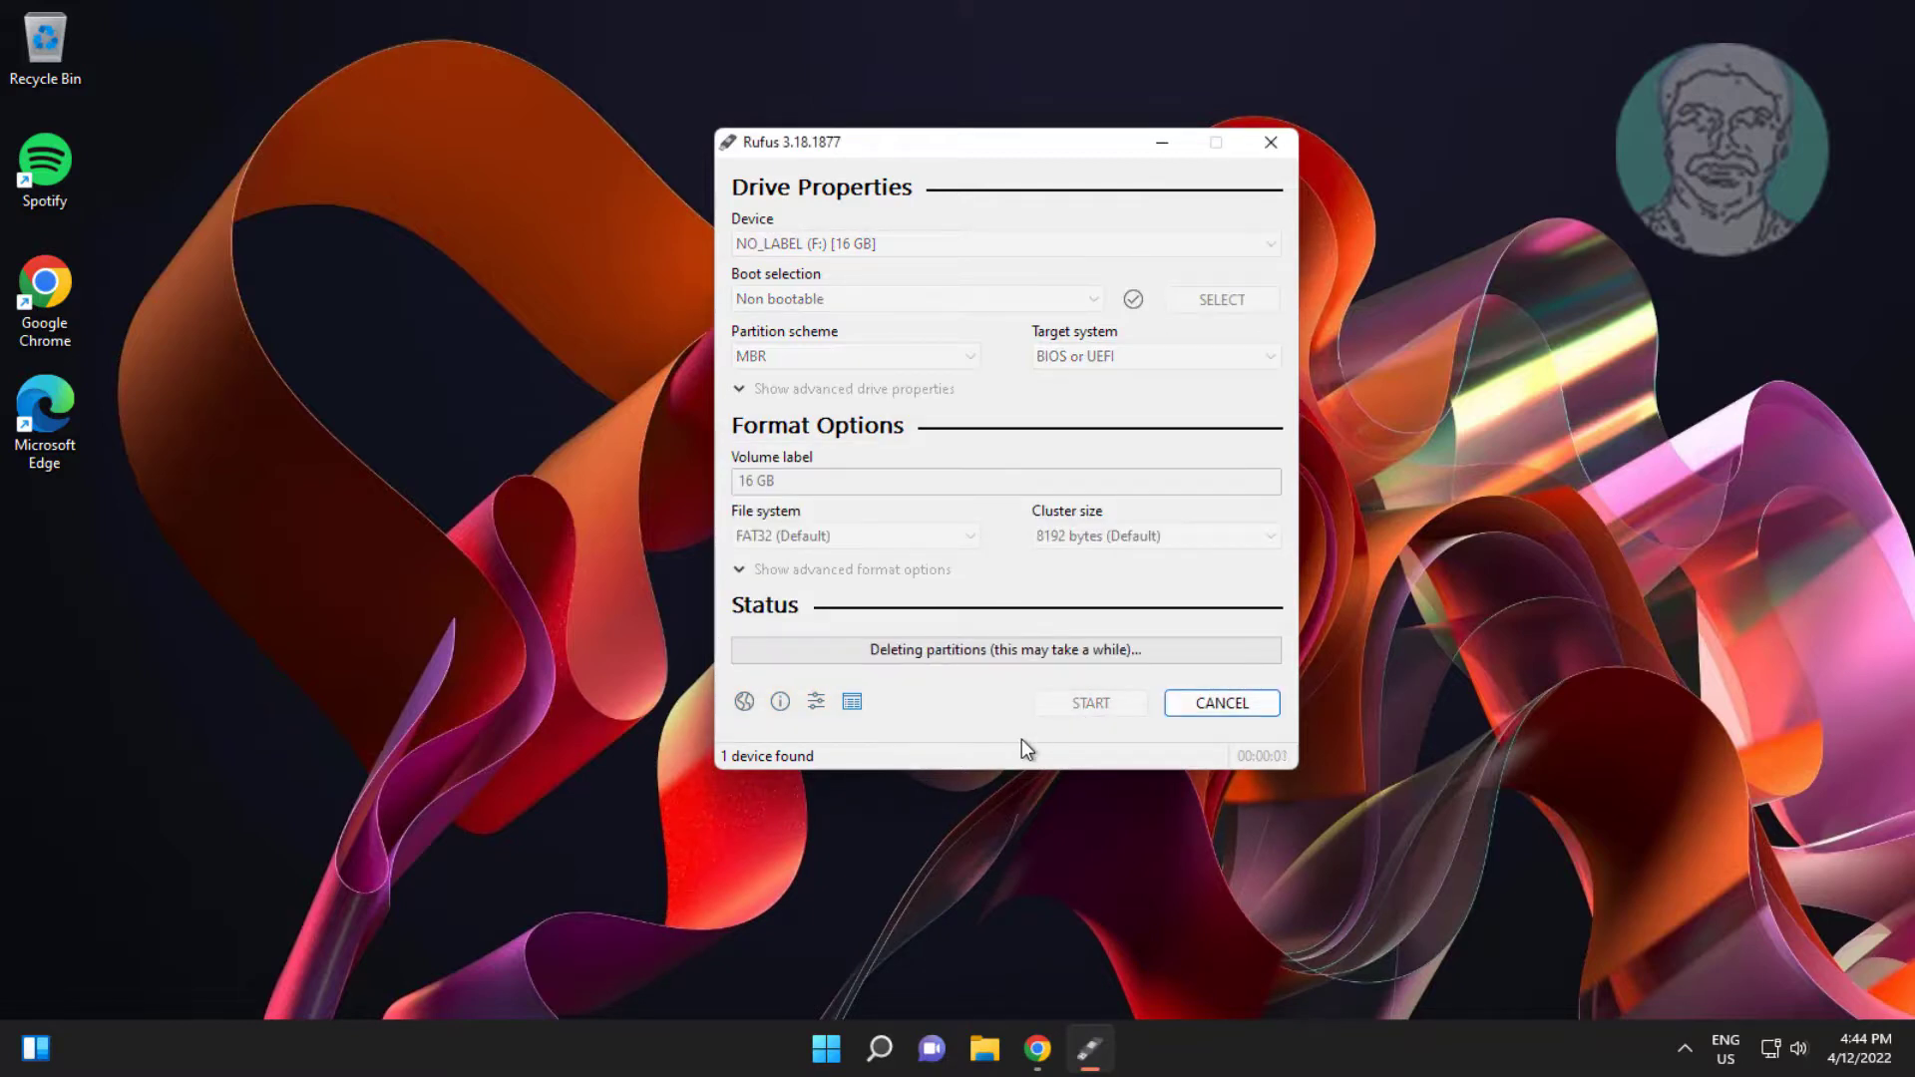